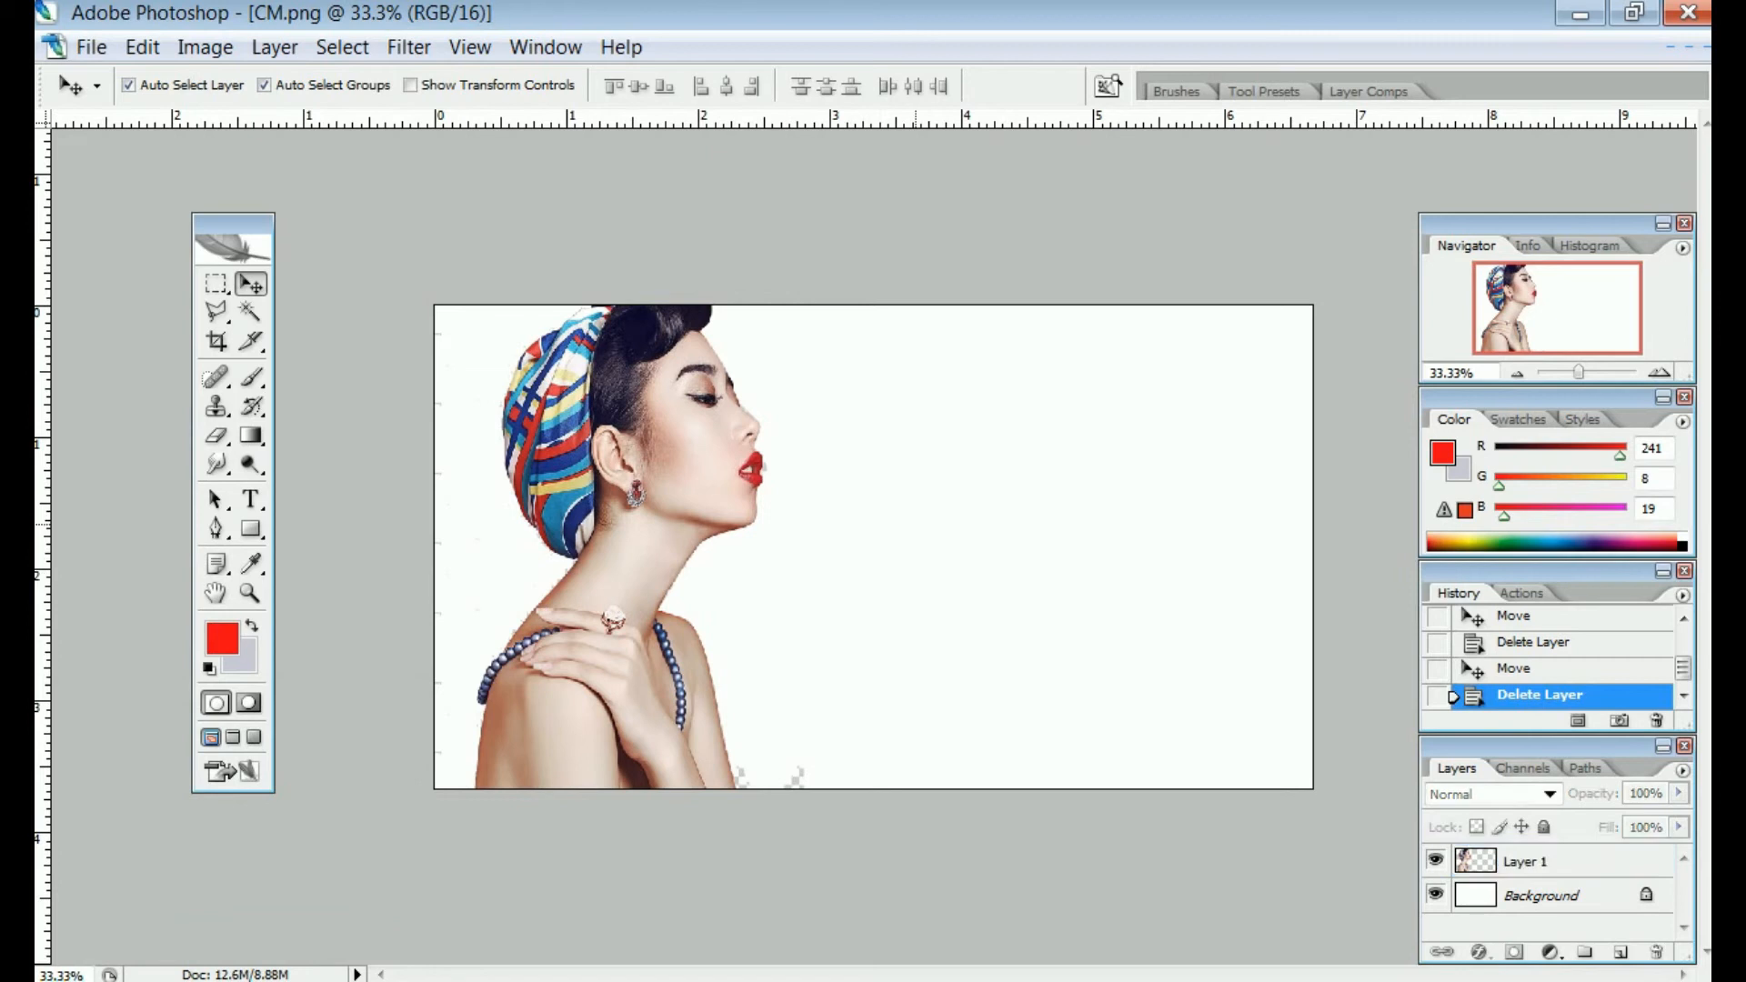
# Select the white background around the rainbow smoke in the stock photo with the Magic Wand
pyautogui.click(734, 468)
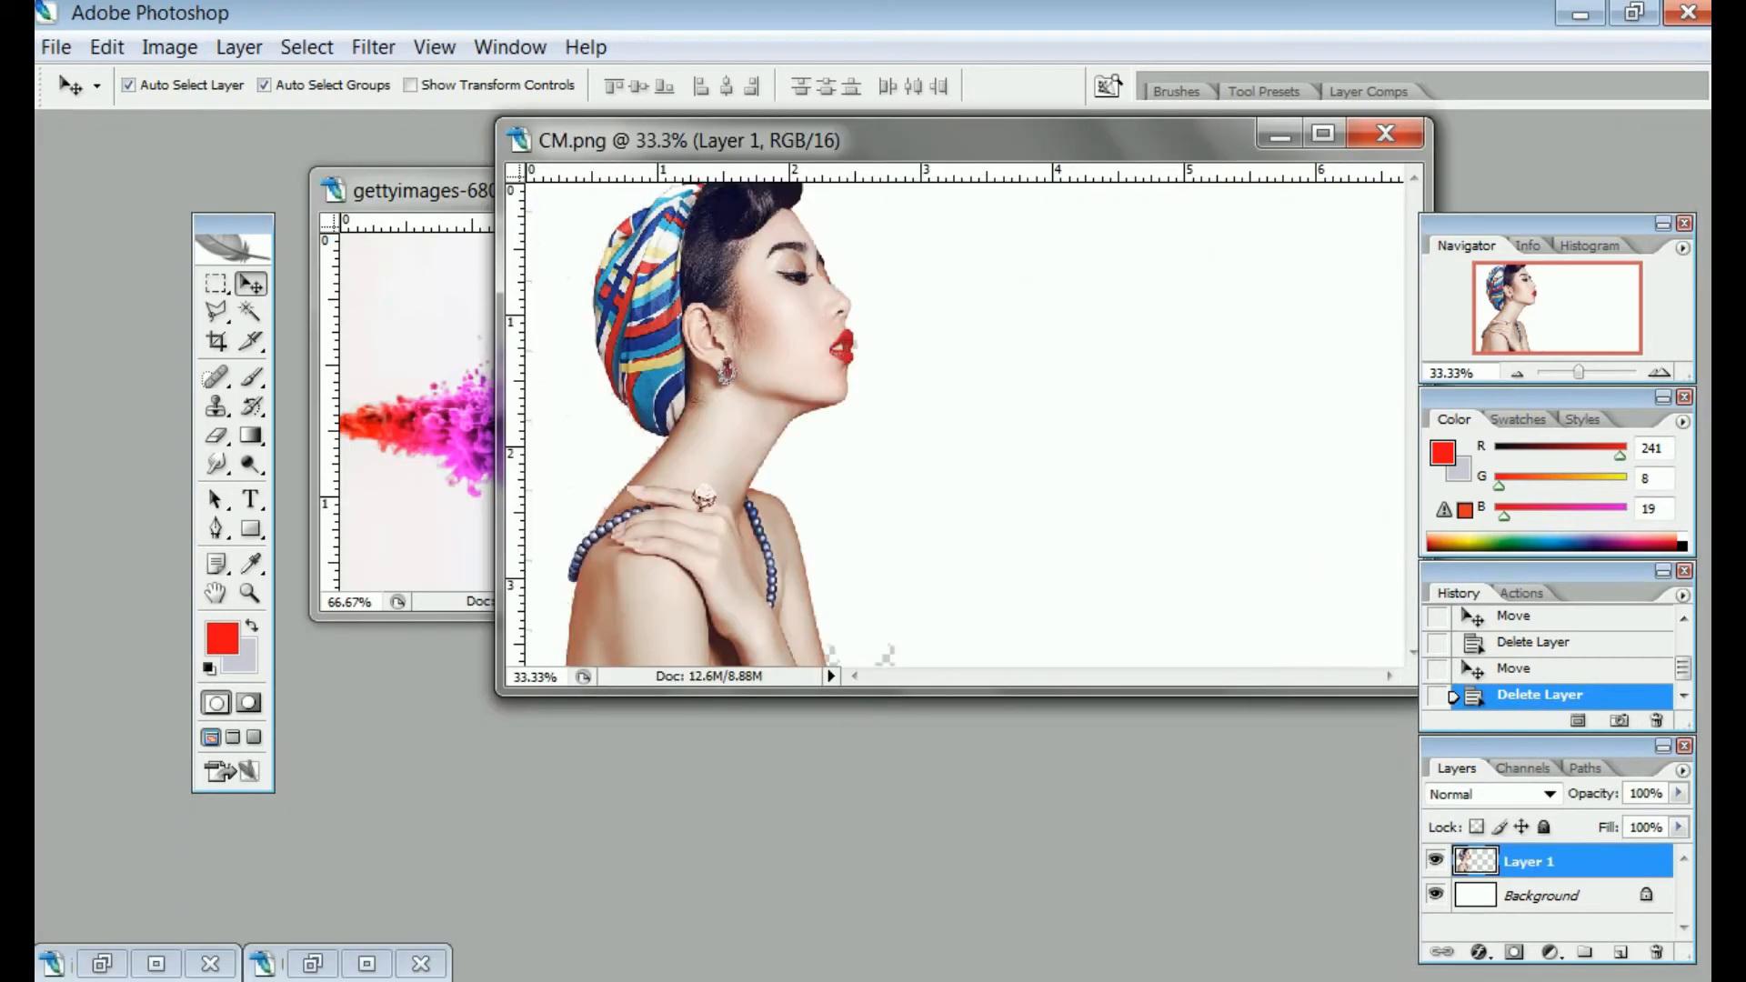
pyautogui.click(491, 382)
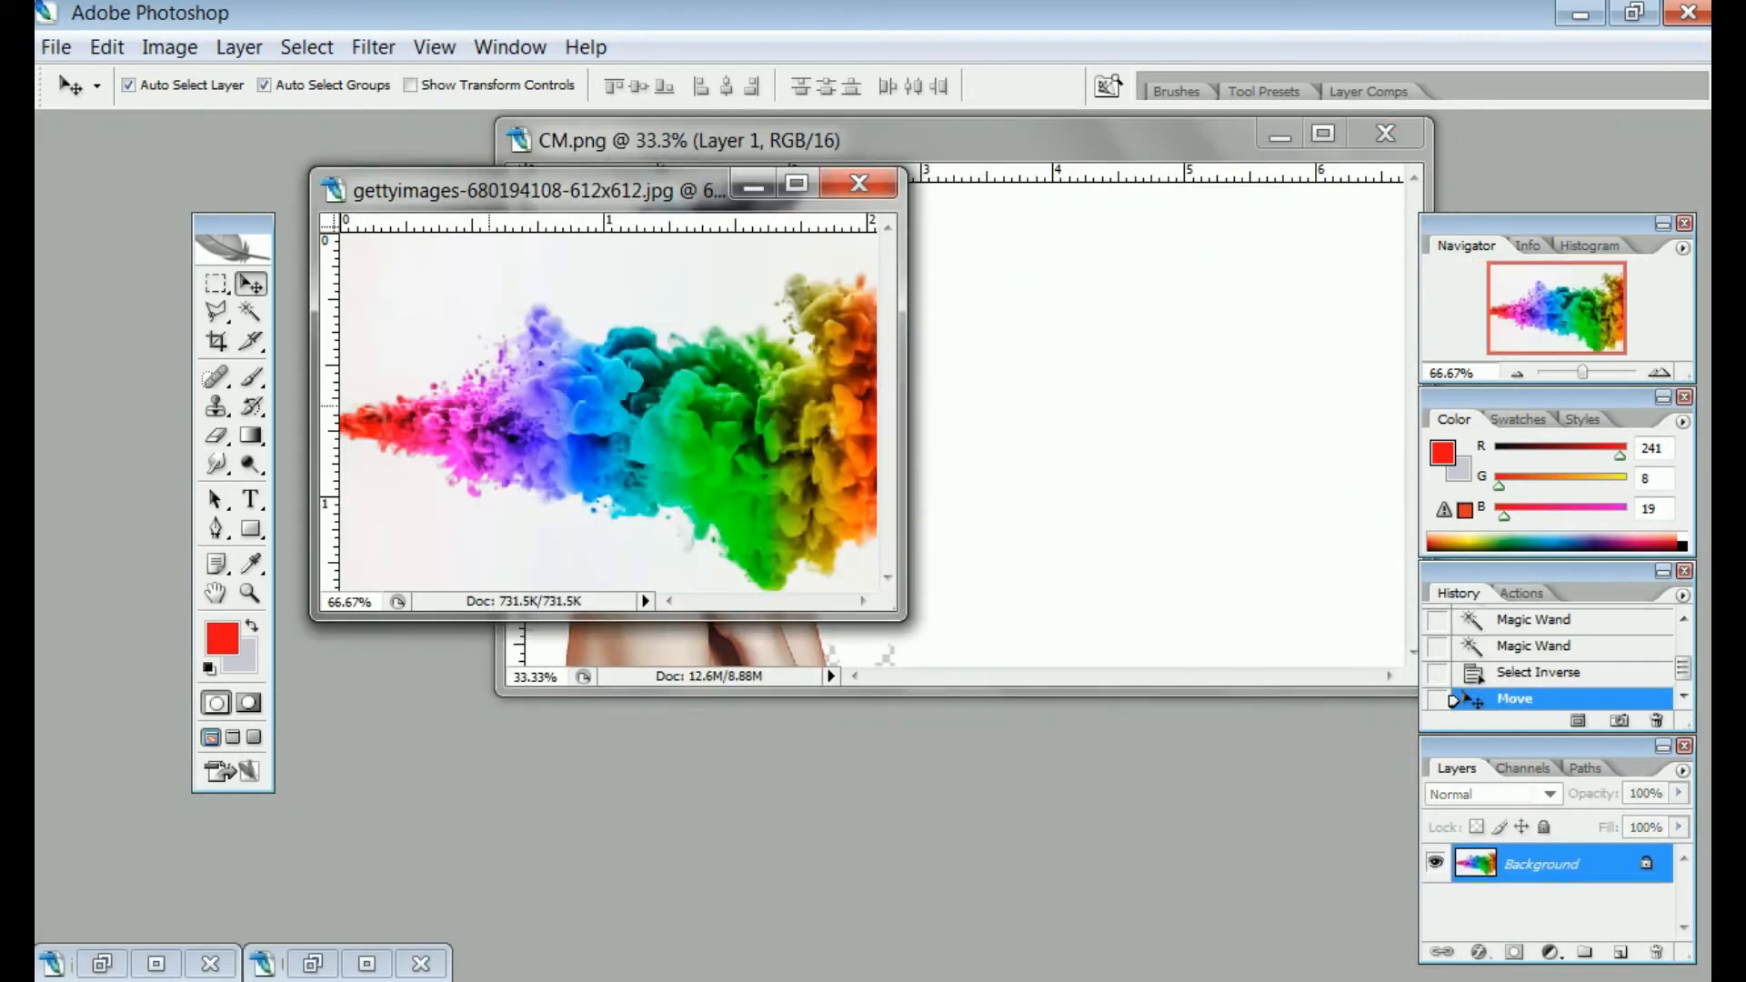
pyautogui.press('w')
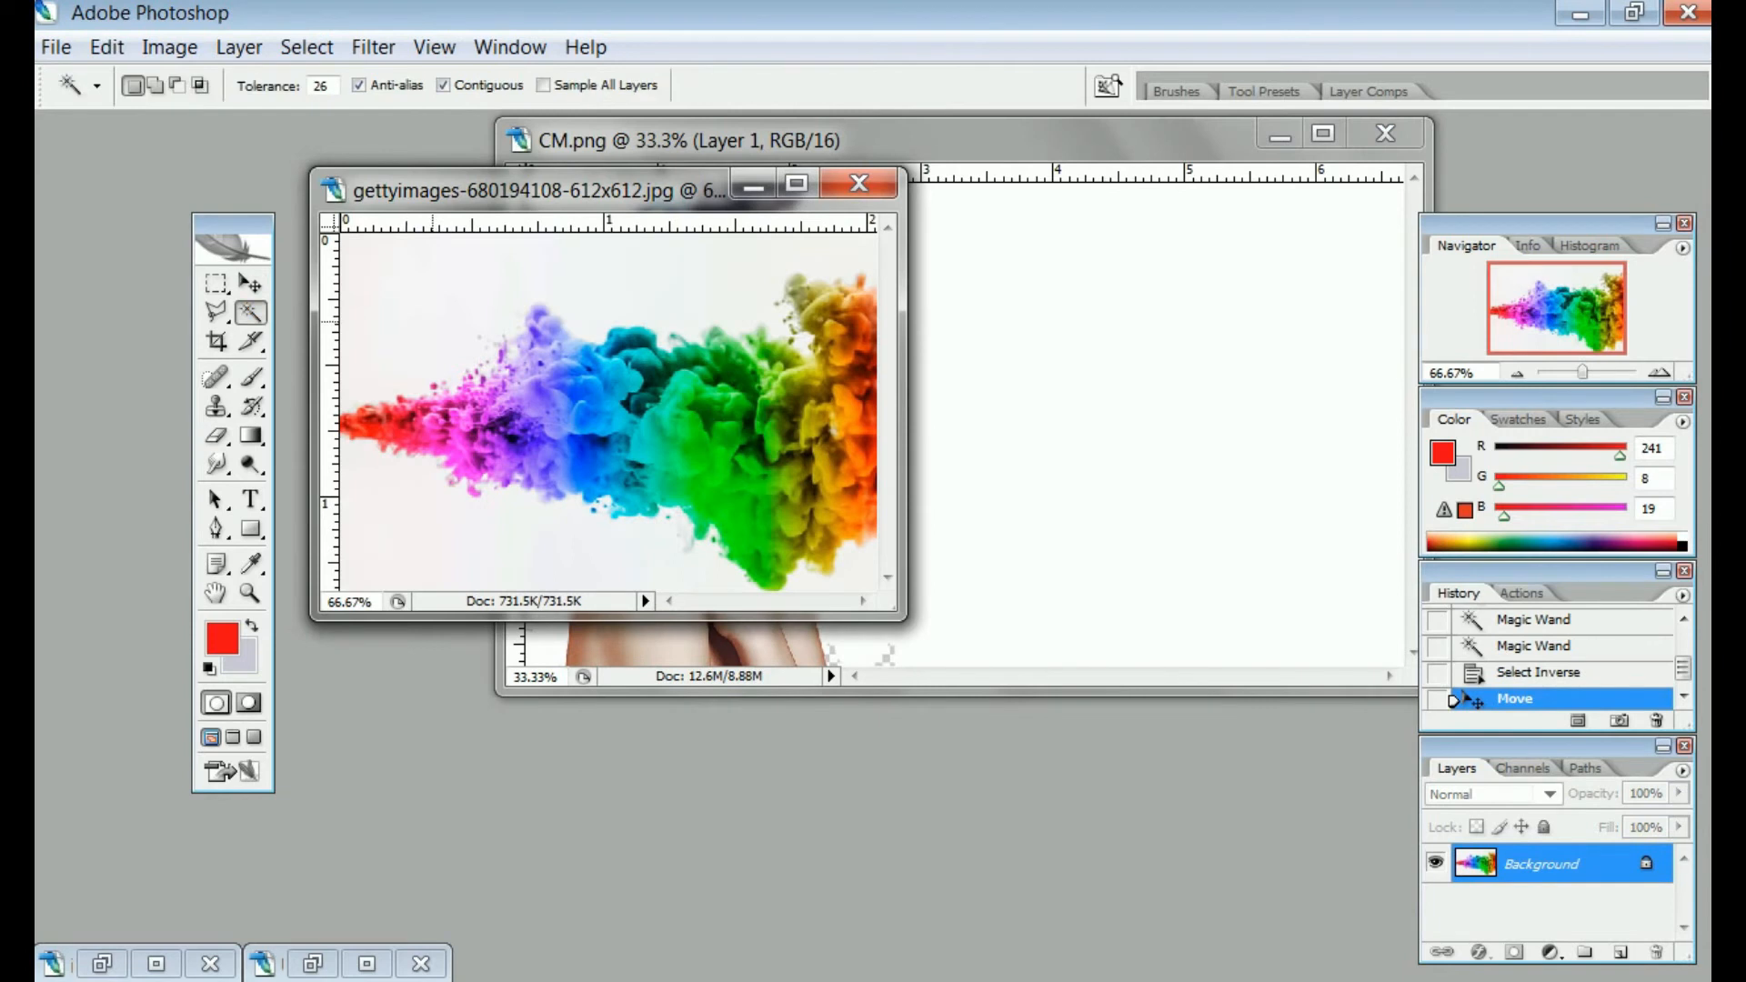
pyautogui.click(433, 321)
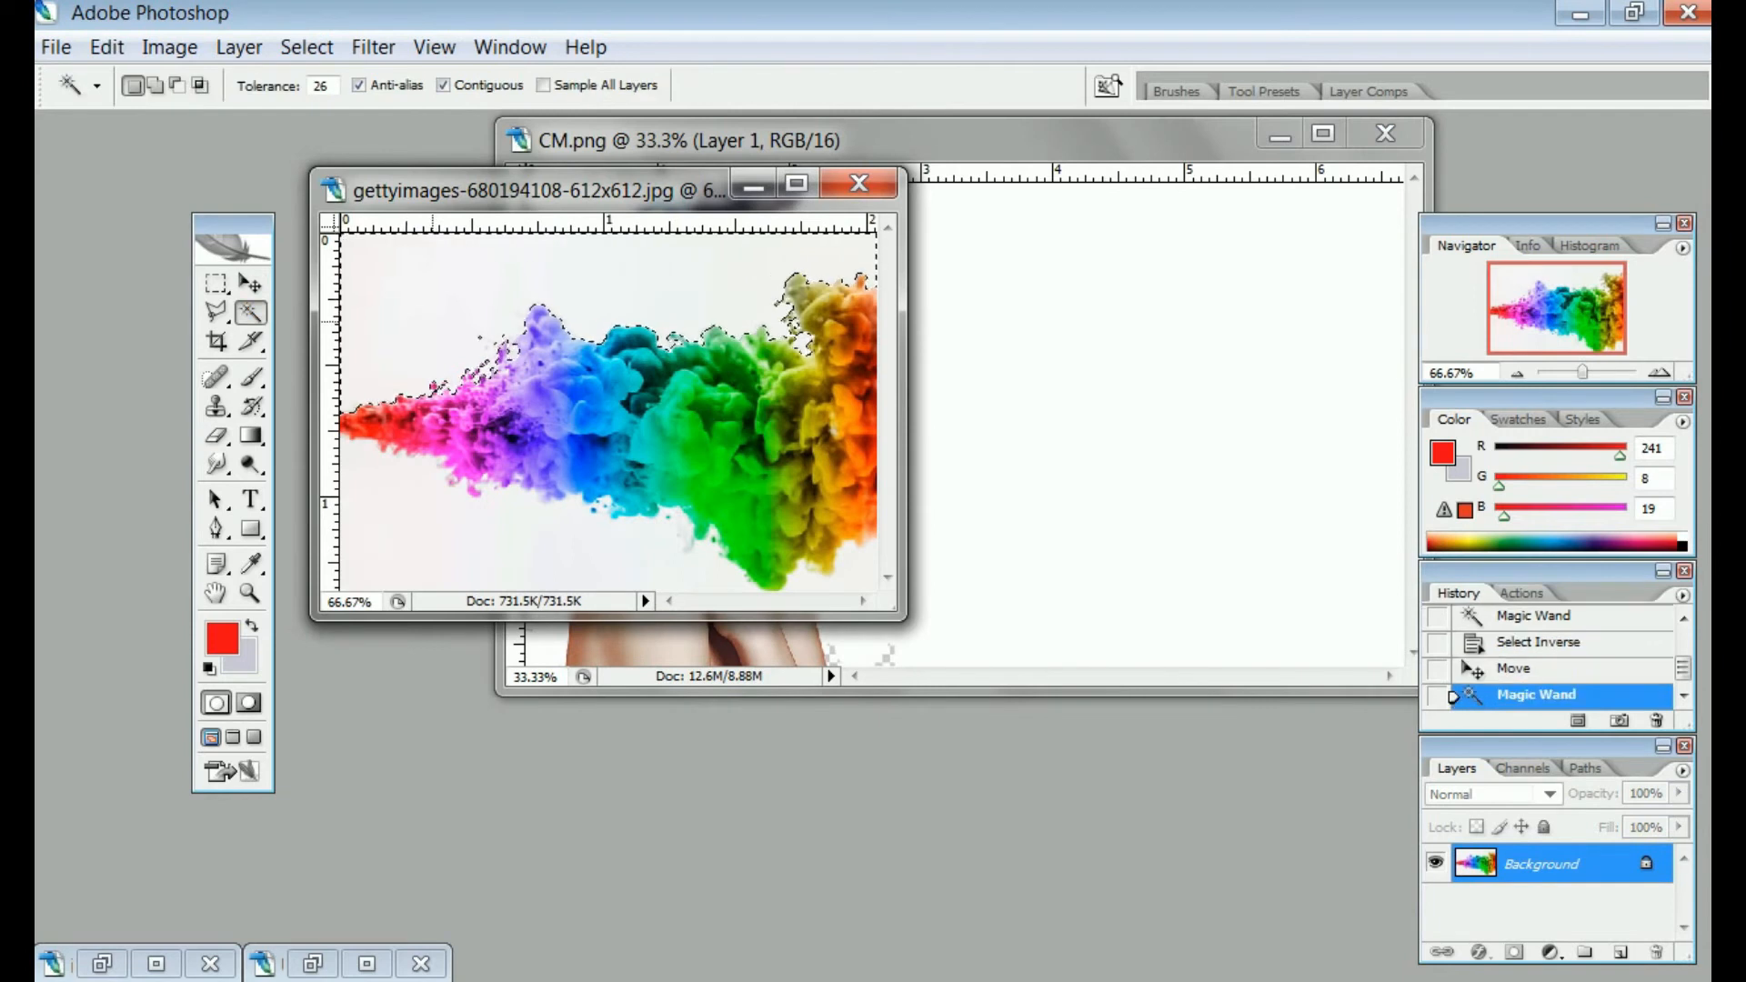
pyautogui.keyDown('shift'); pyautogui.click(555, 574); pyautogui.keyUp('shift')
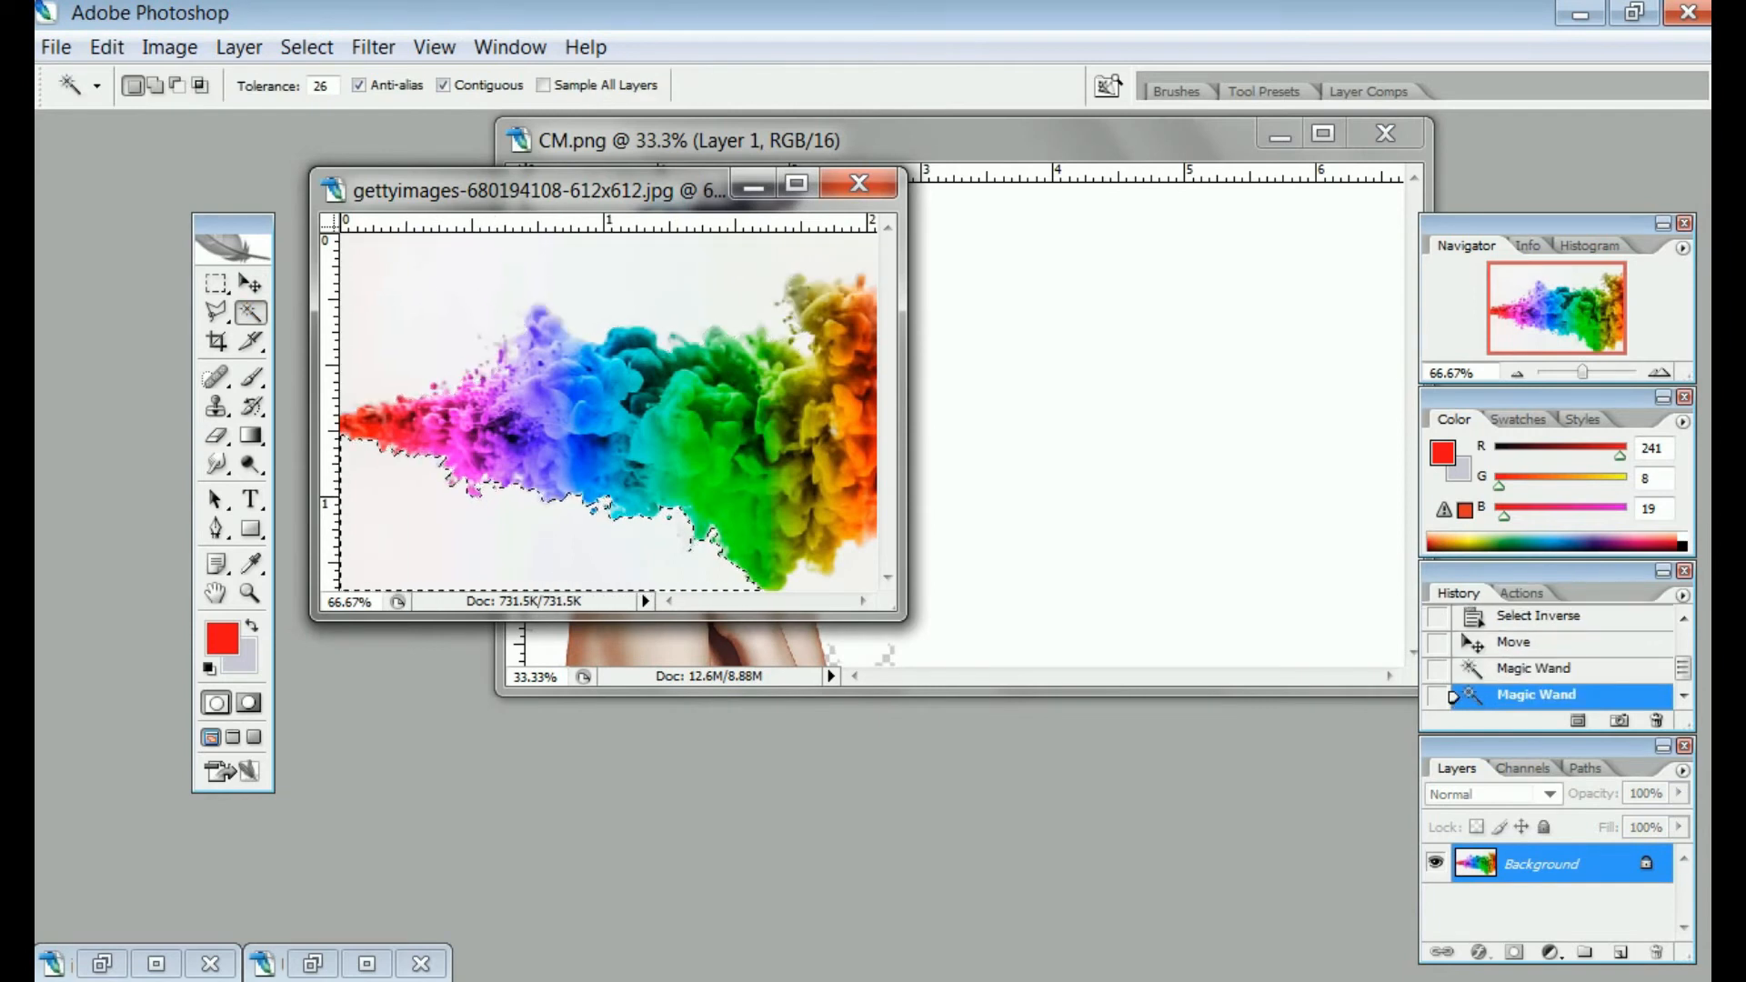
pyautogui.keyDown('shift'); pyautogui.click(483, 300); pyautogui.keyUp('shift')
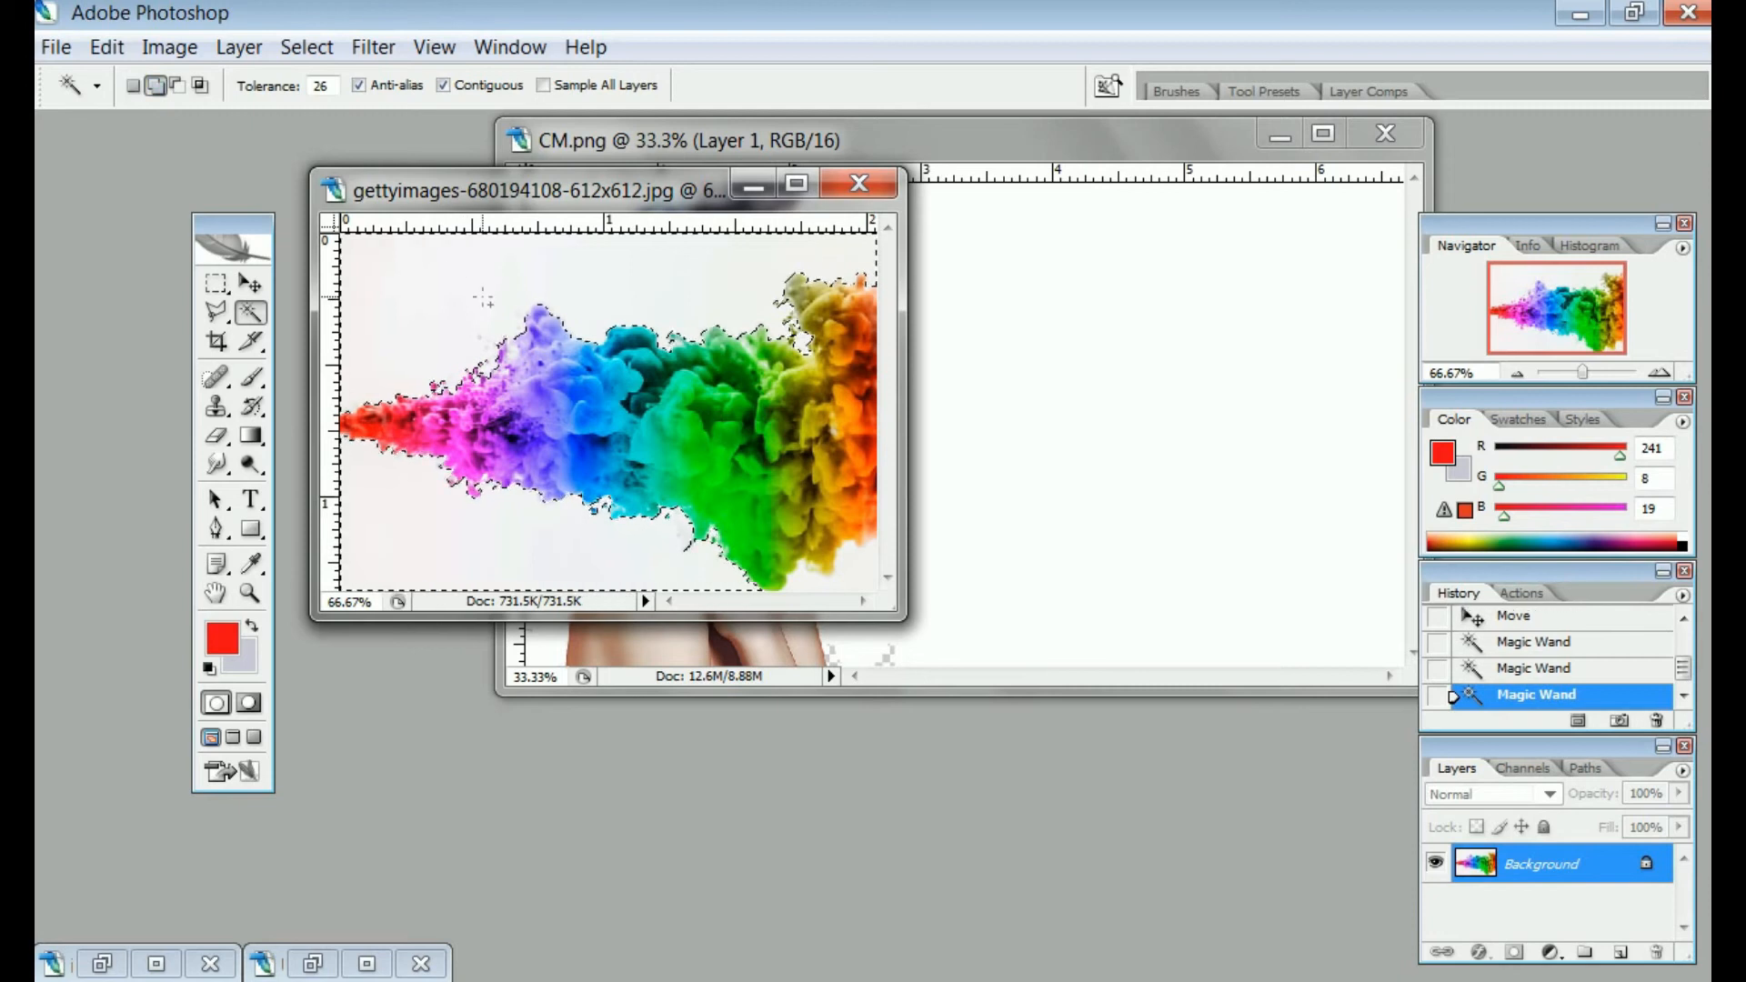
pyautogui.keyDown('shift'); pyautogui.click(780, 302); pyautogui.keyUp('shift')
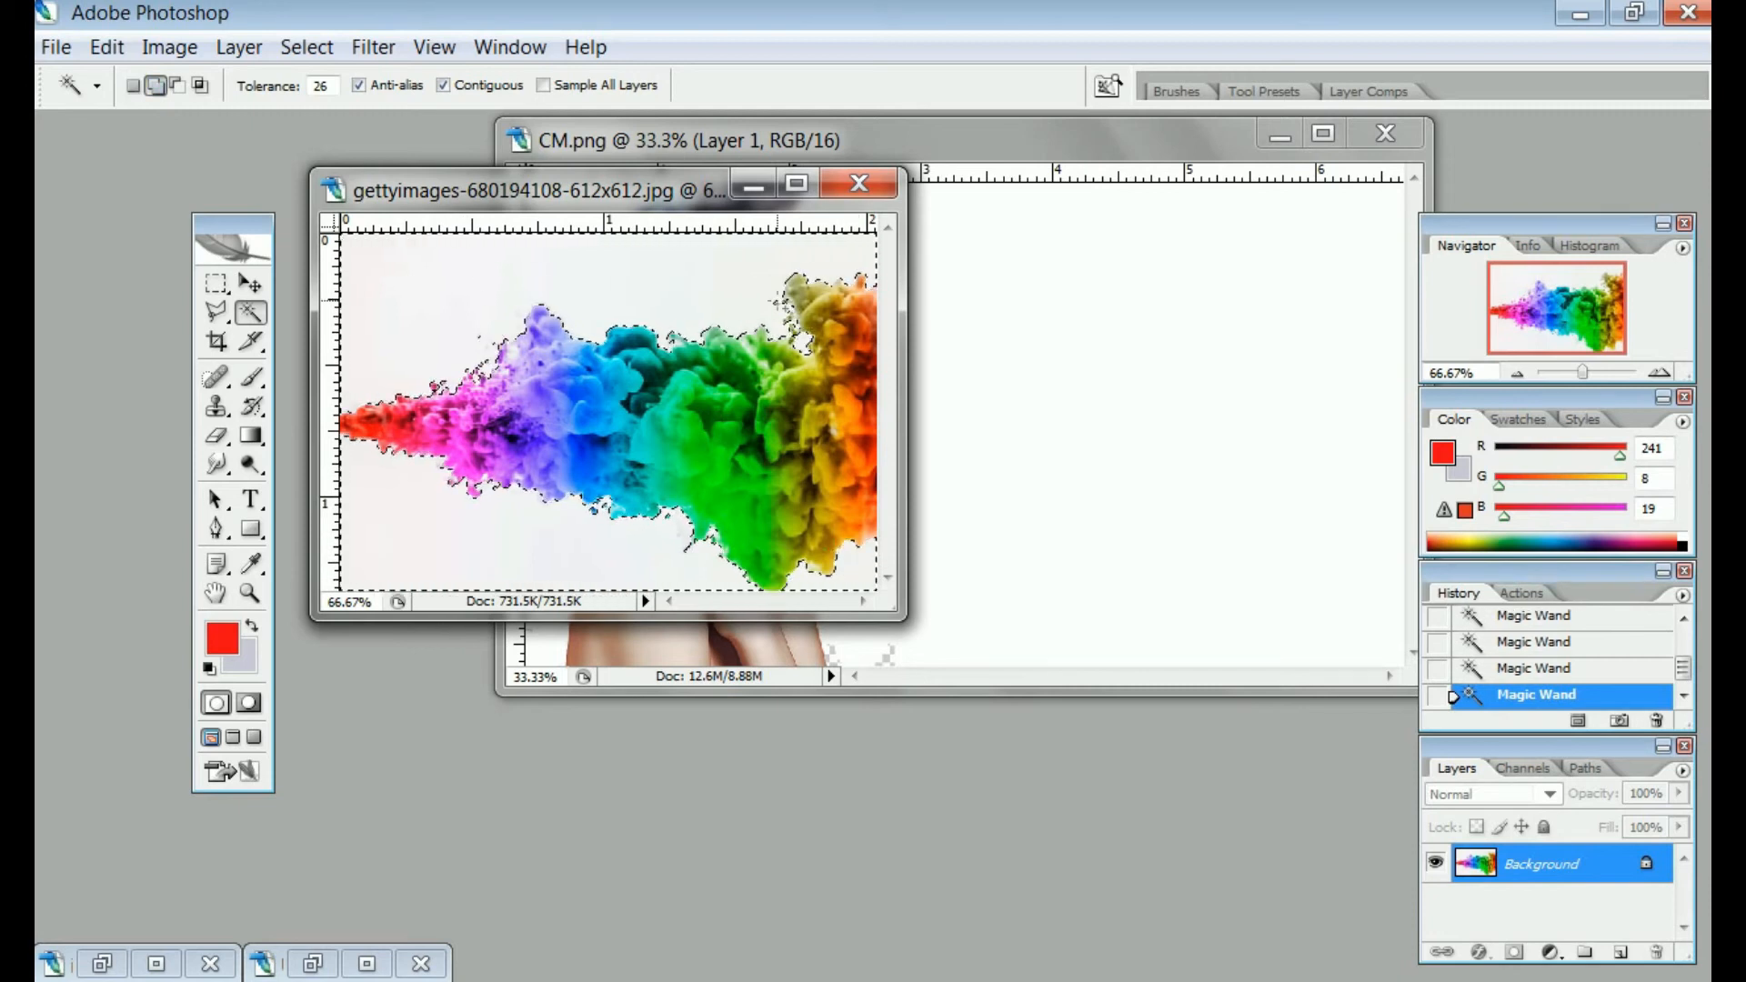
# Invert the selection and drag the smoke into CM.png at her lips, then maximize it
pyautogui.press('v')
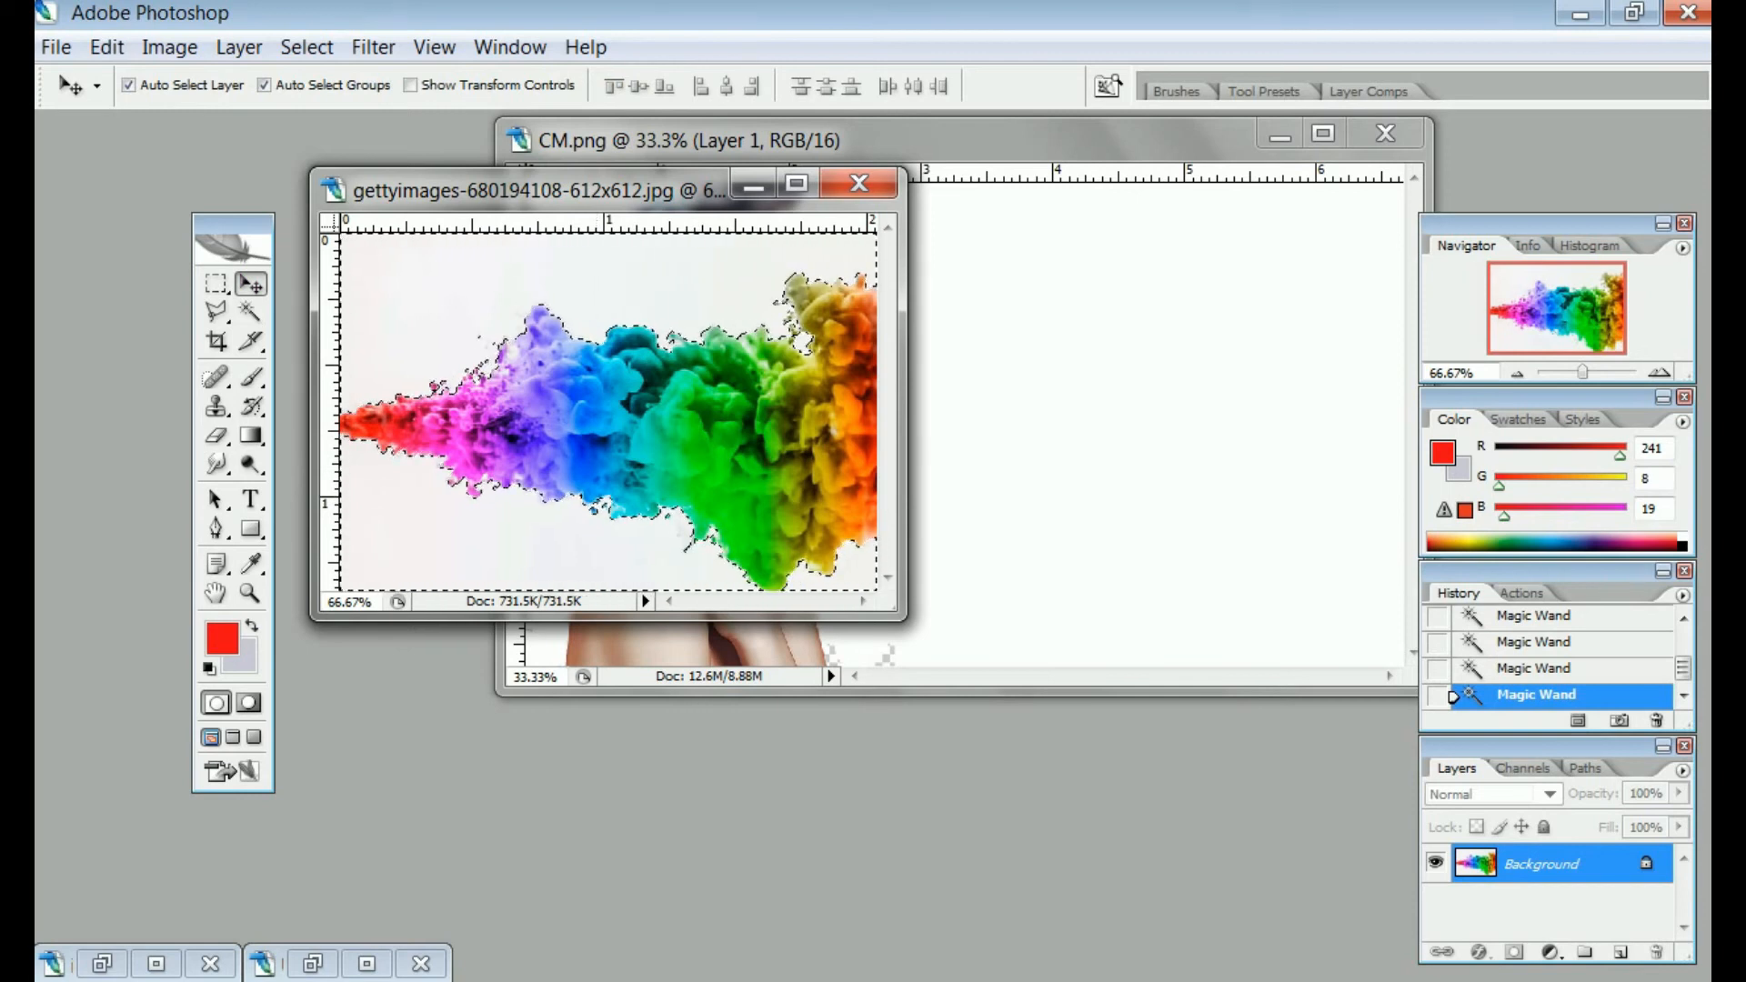
pyautogui.click(307, 47)
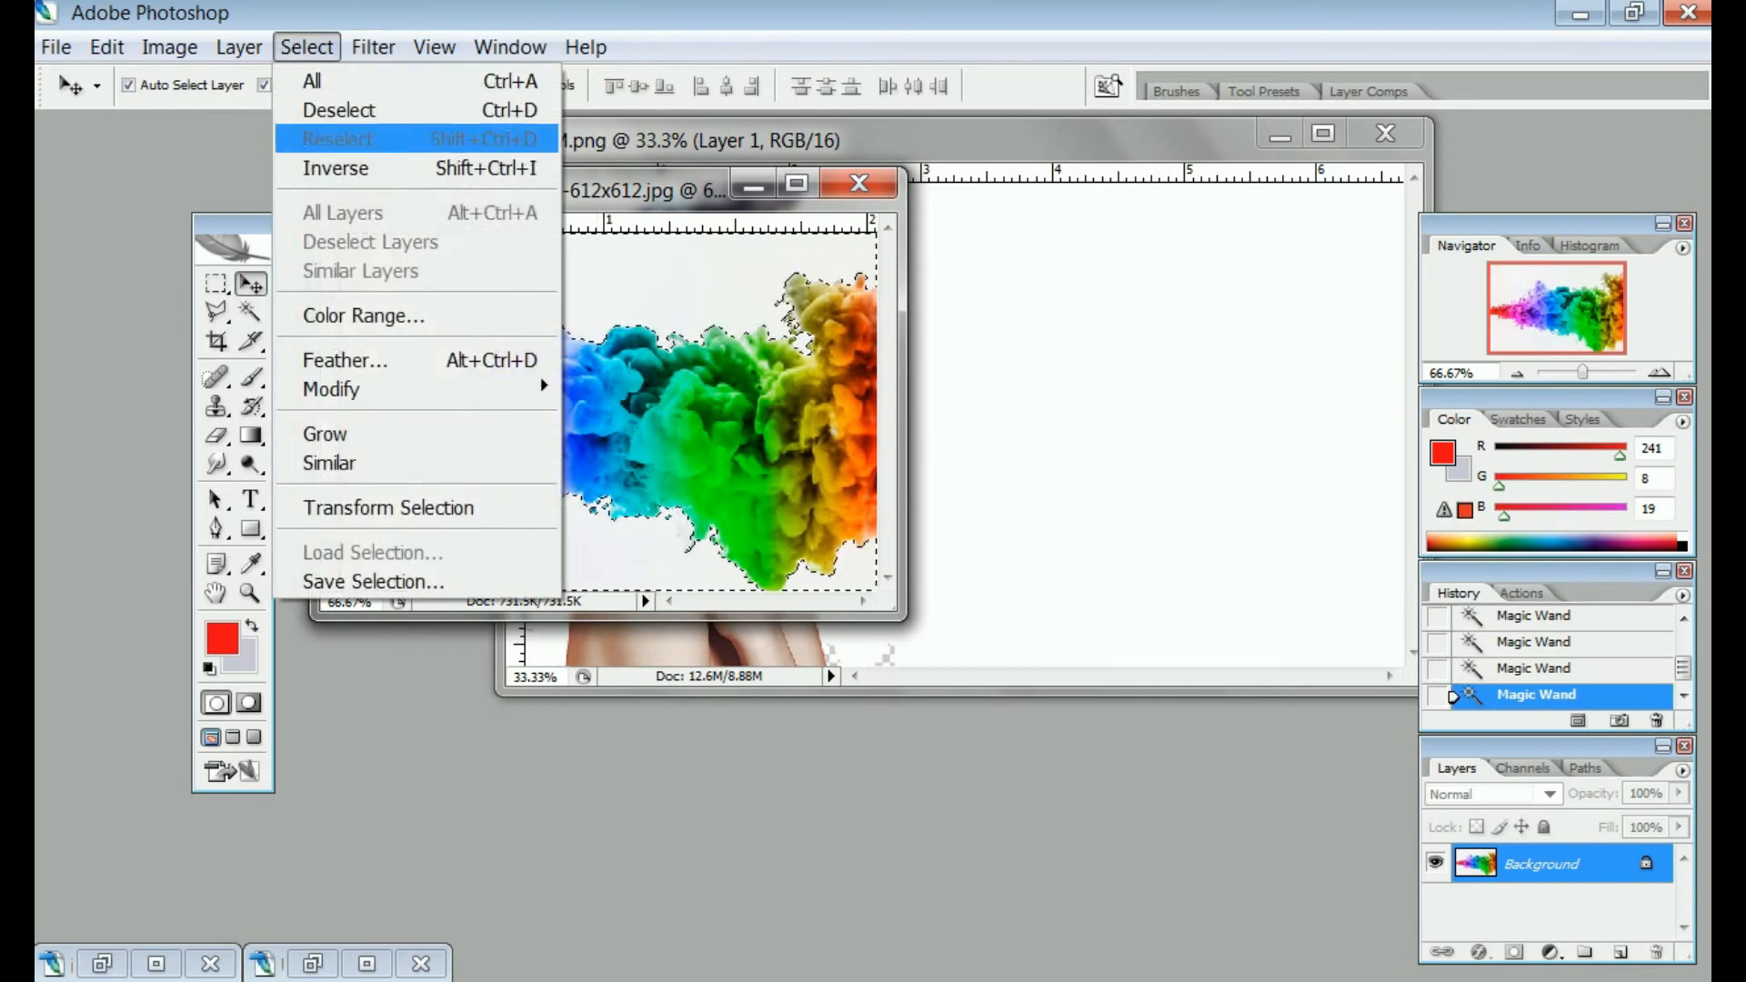
pyautogui.click(336, 168)
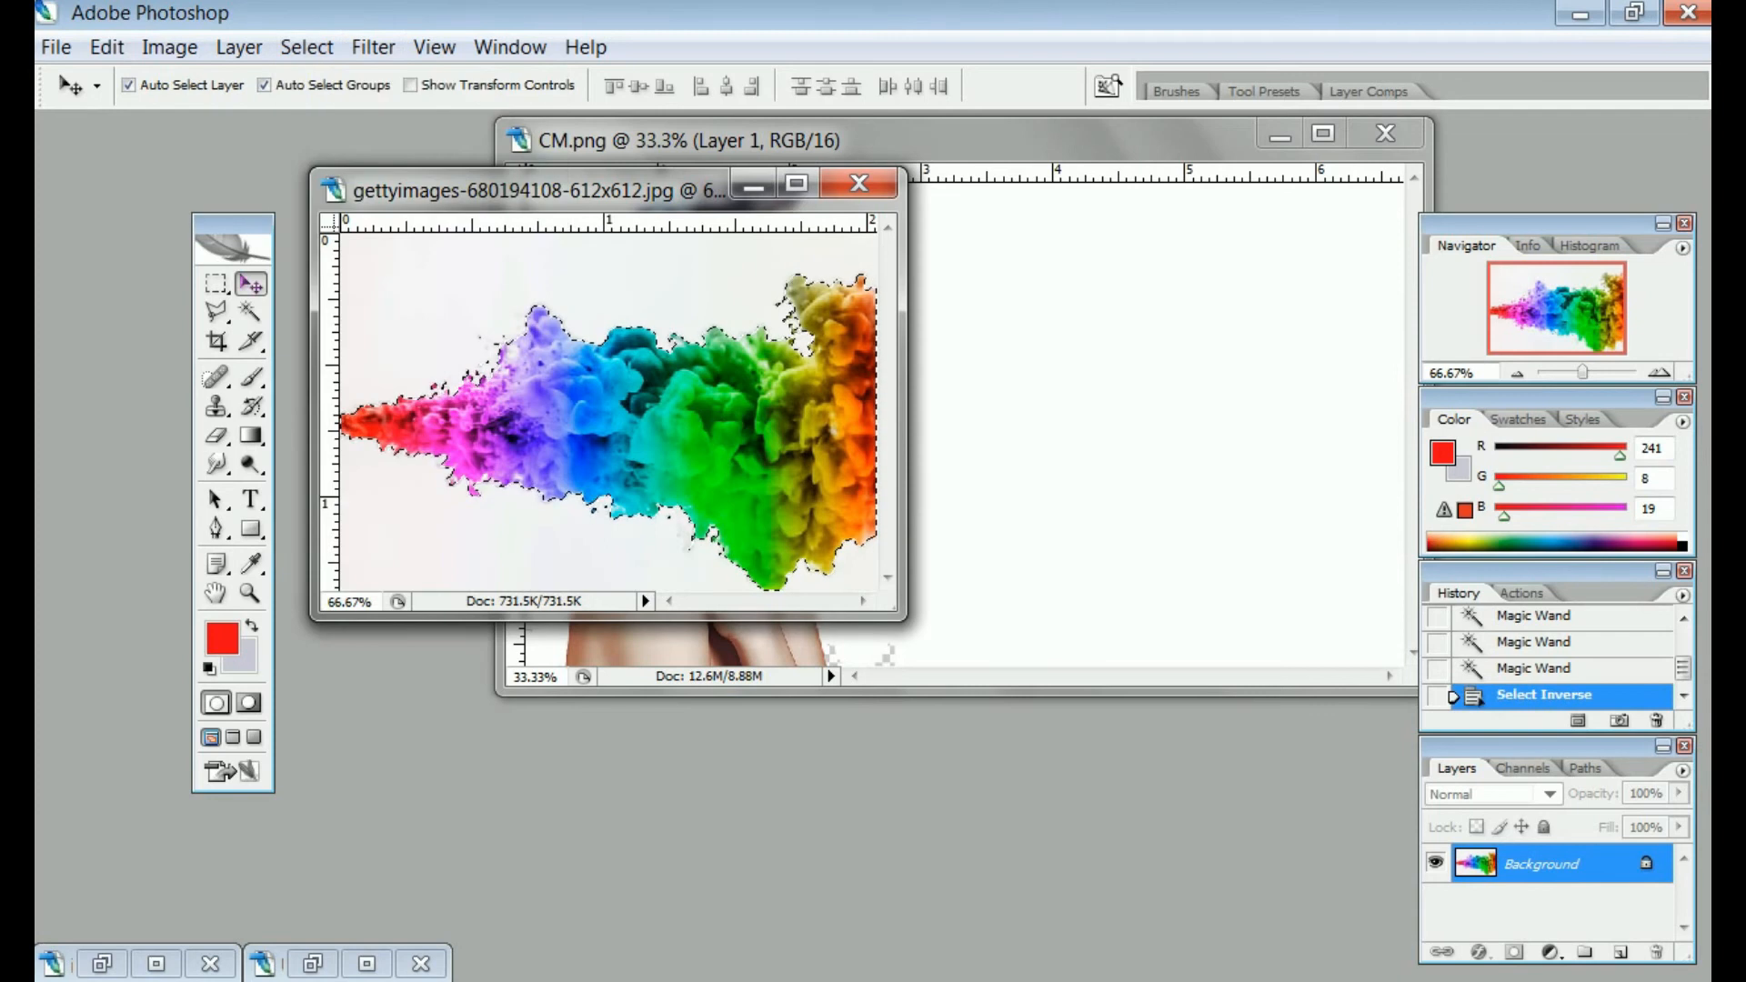
pyautogui.moveTo(636, 428); pyautogui.dragTo(979, 354)
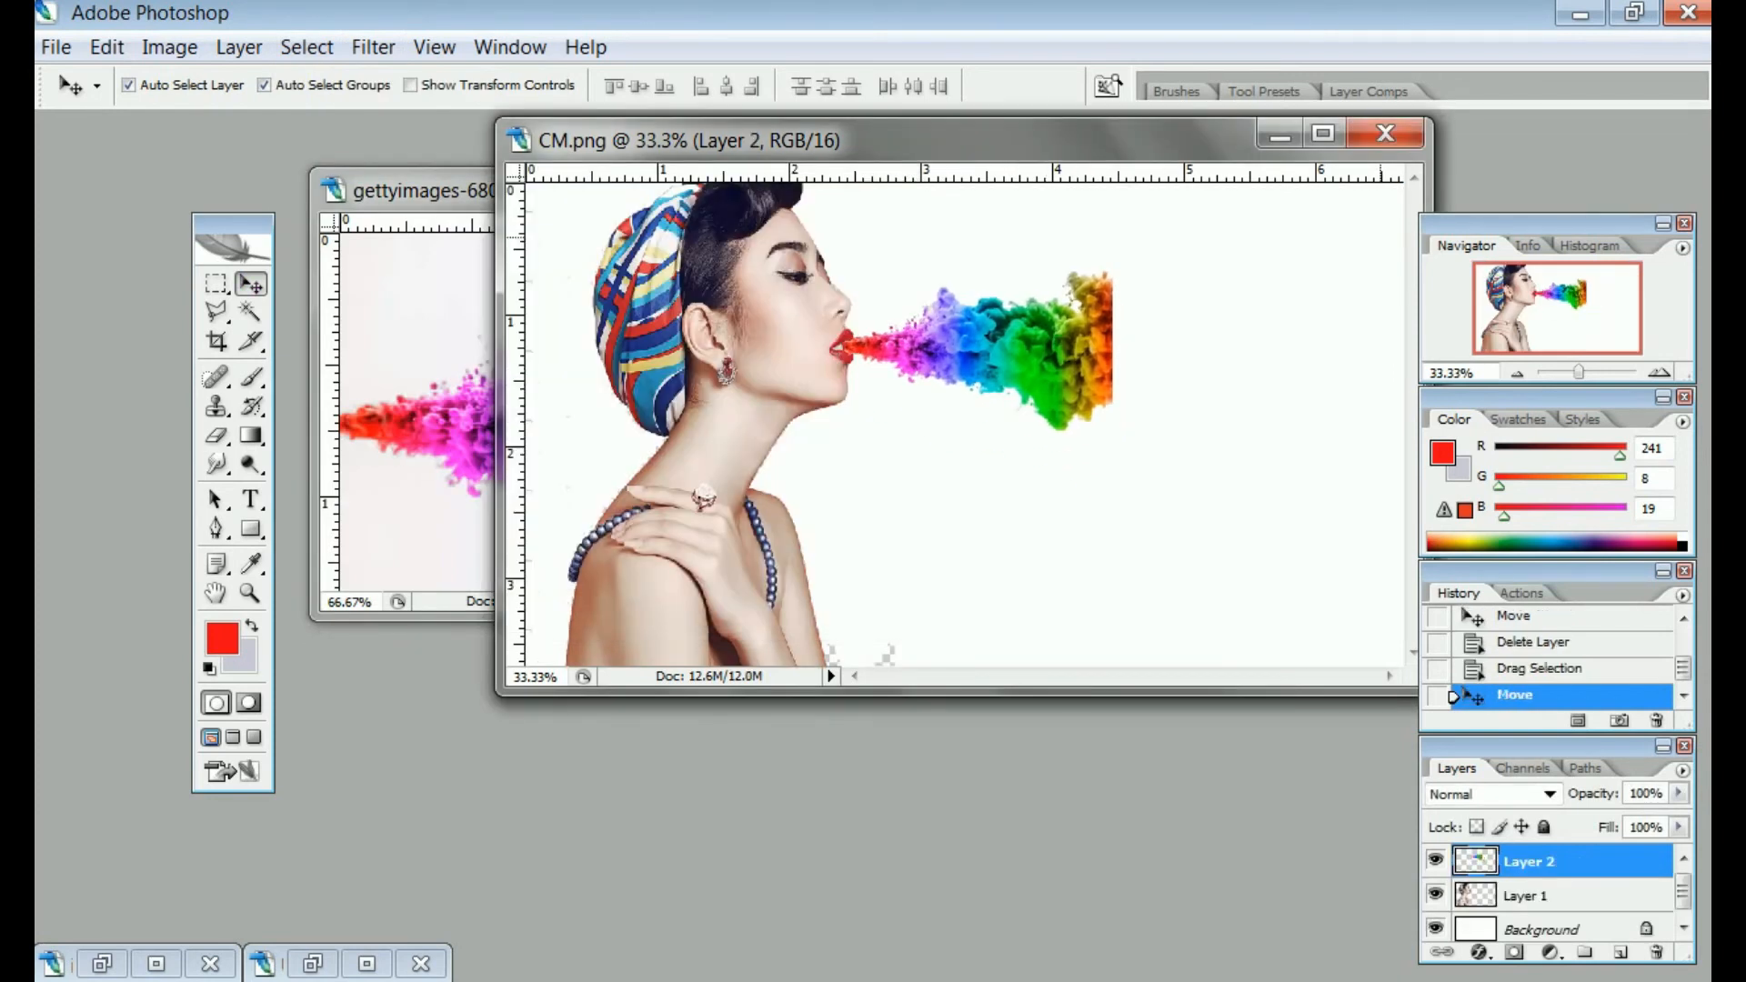
pyautogui.click(1323, 134)
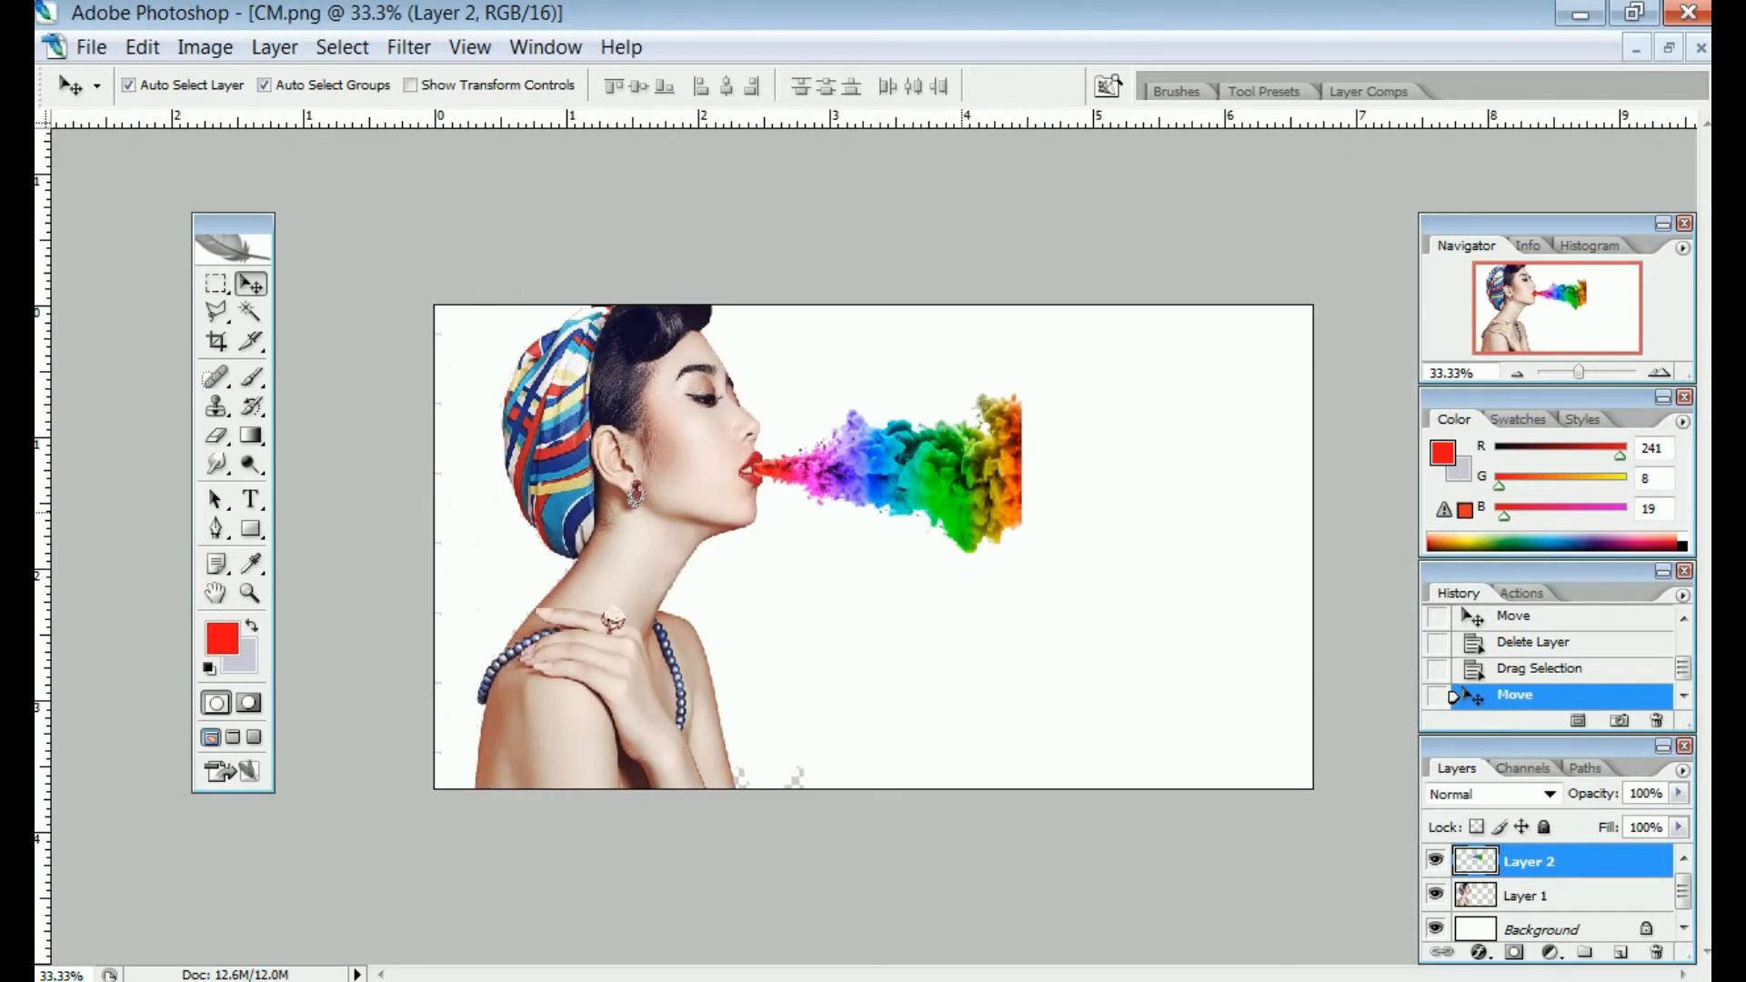
# Stretch the smoke layer to 208% width and 132% height, spanning lips to canvas edge
pyautogui.hotkey('ctrl', 't')
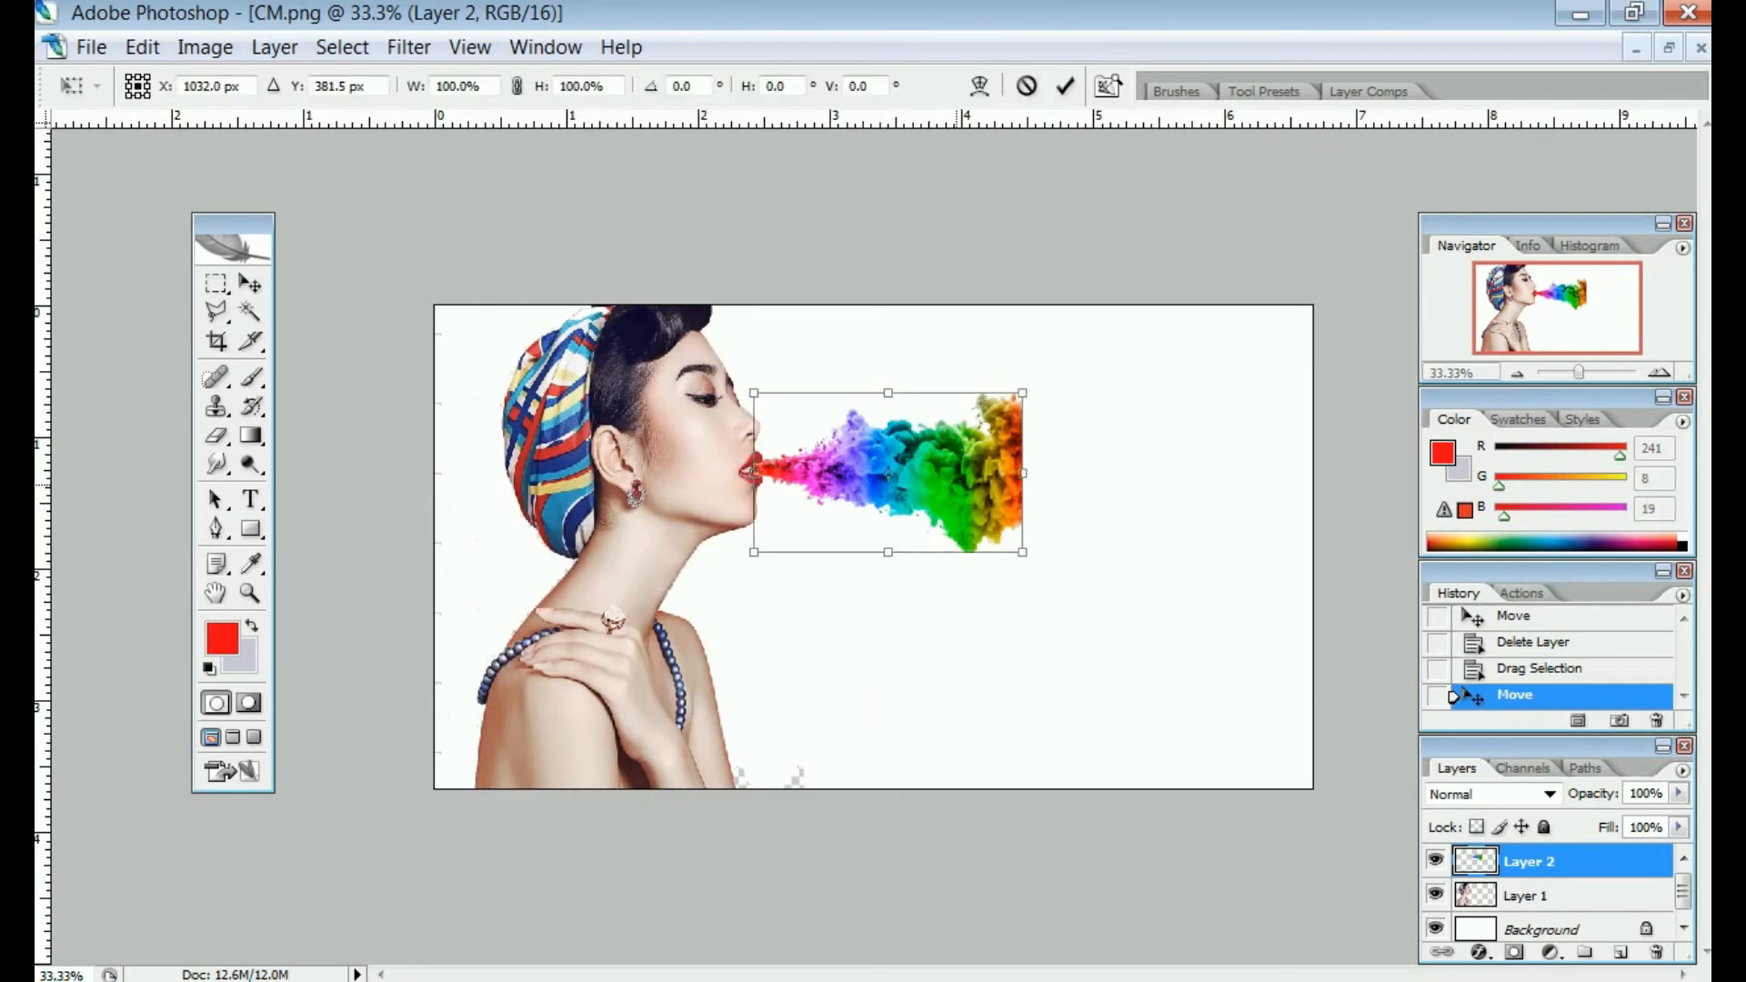
pyautogui.moveTo(1022, 473); pyautogui.dragTo(1314, 472)
pyautogui.moveTo(1033, 473); pyautogui.dragTo(1019, 474)
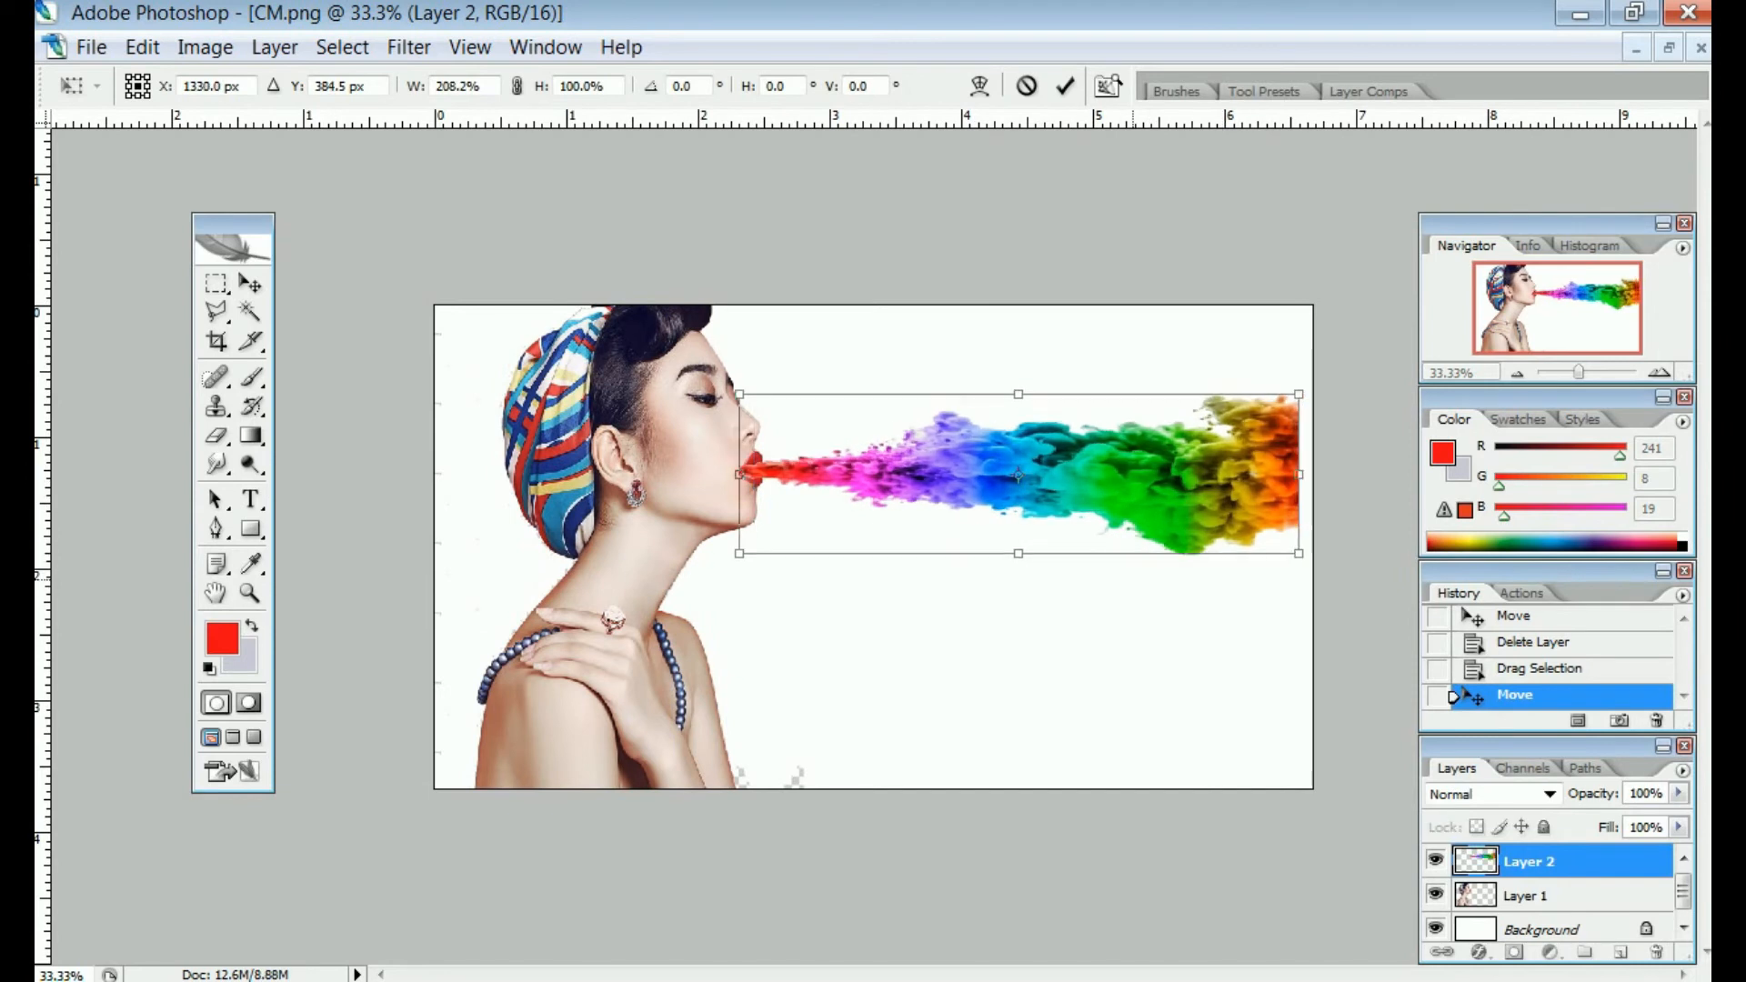
pyautogui.moveTo(1019, 553); pyautogui.dragTo(1019, 605)
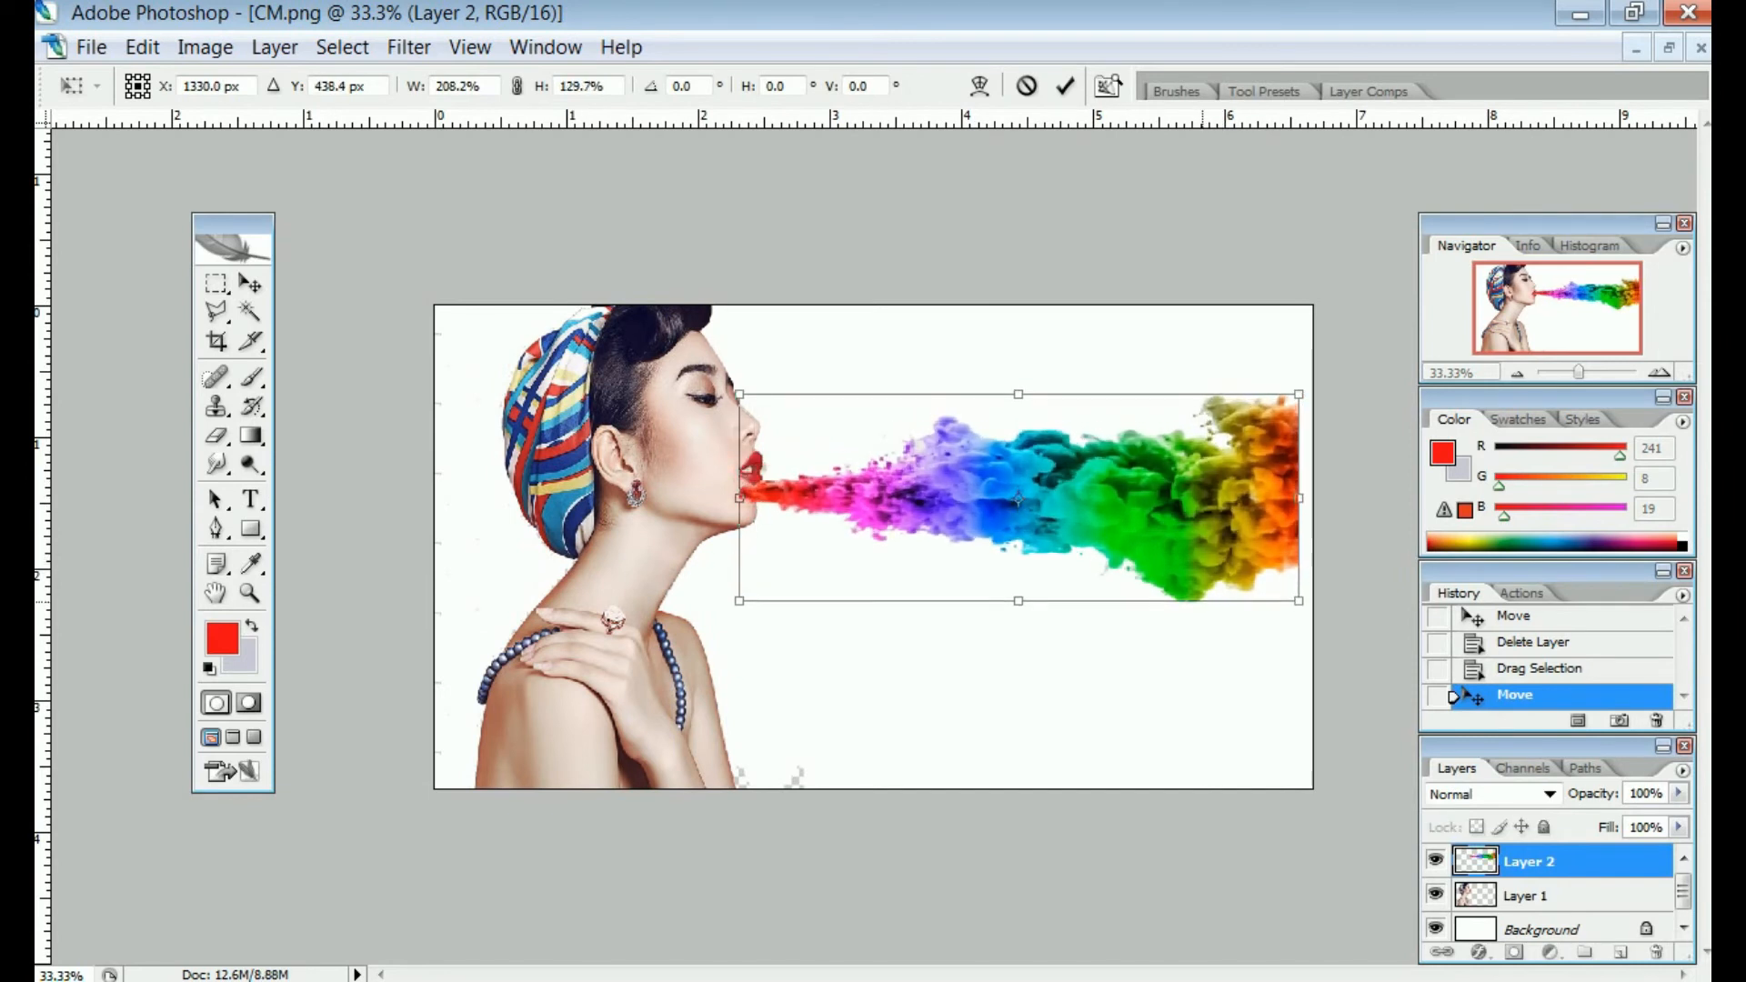
pyautogui.moveTo(1019, 499); pyautogui.dragTo(1032, 472)
pyautogui.press('Return')
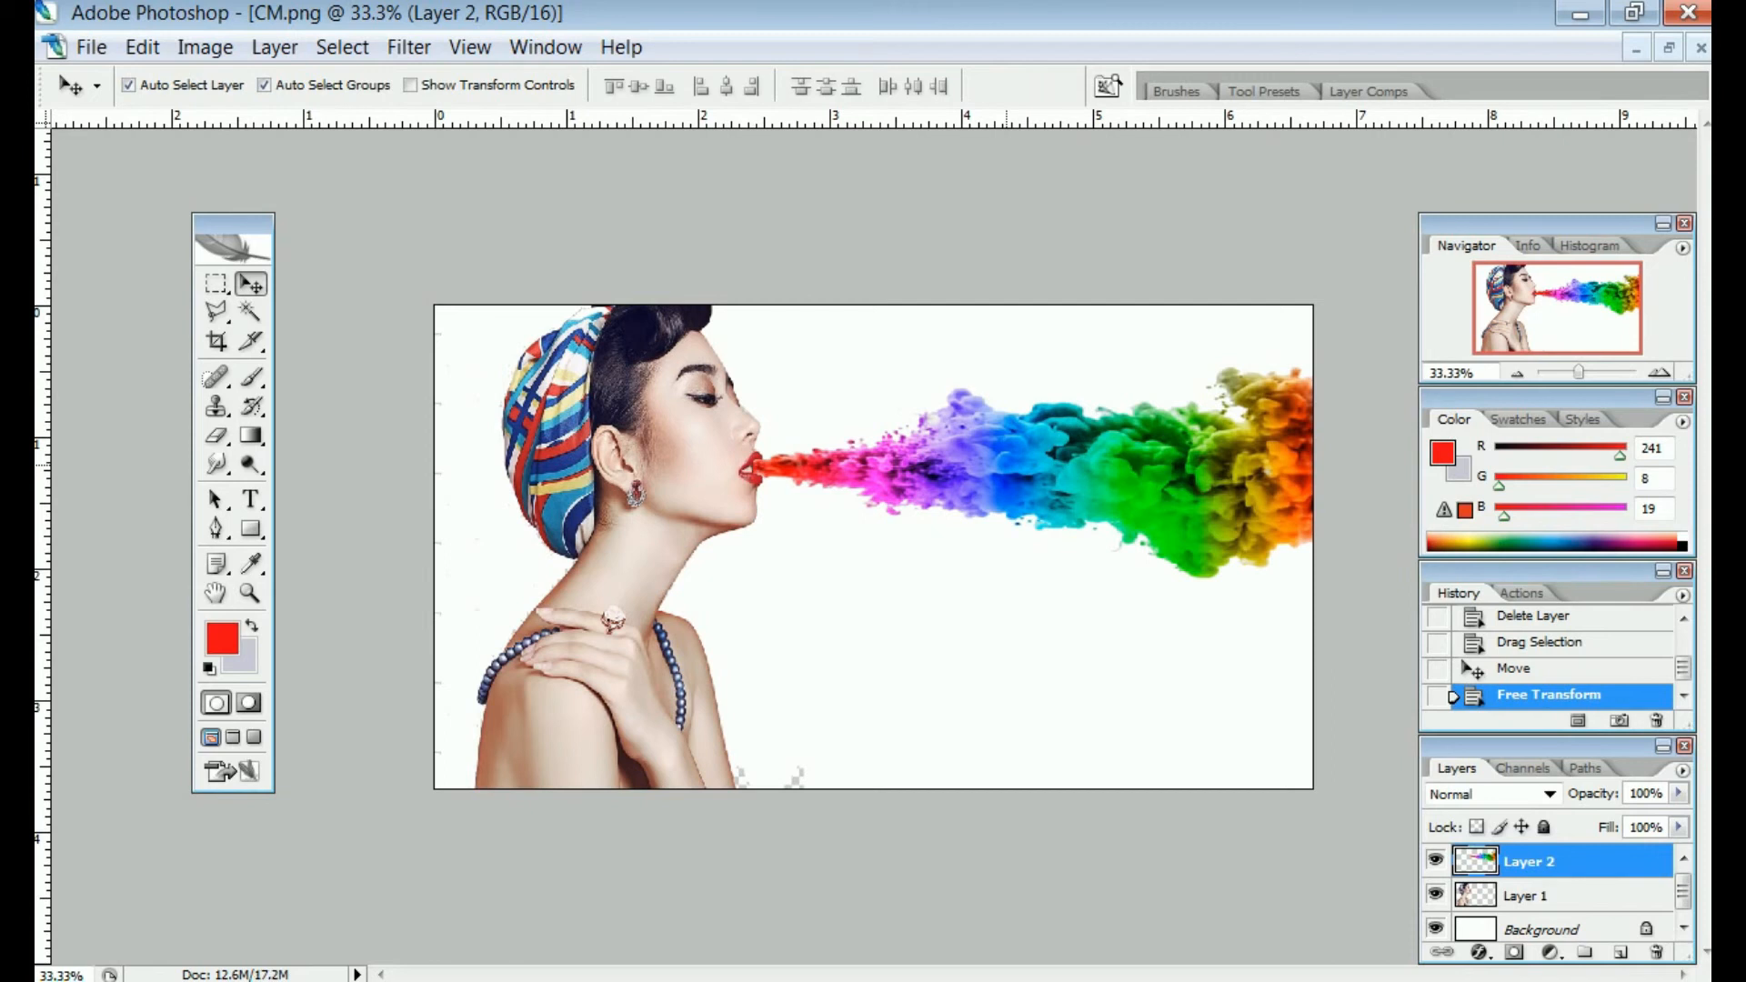
pyautogui.hotkey('ctrl', '+')
pyautogui.hotkey('ctrl', '+')
pyautogui.hotkey('ctrl', '+')
pyautogui.hotkey('ctrl', '+')
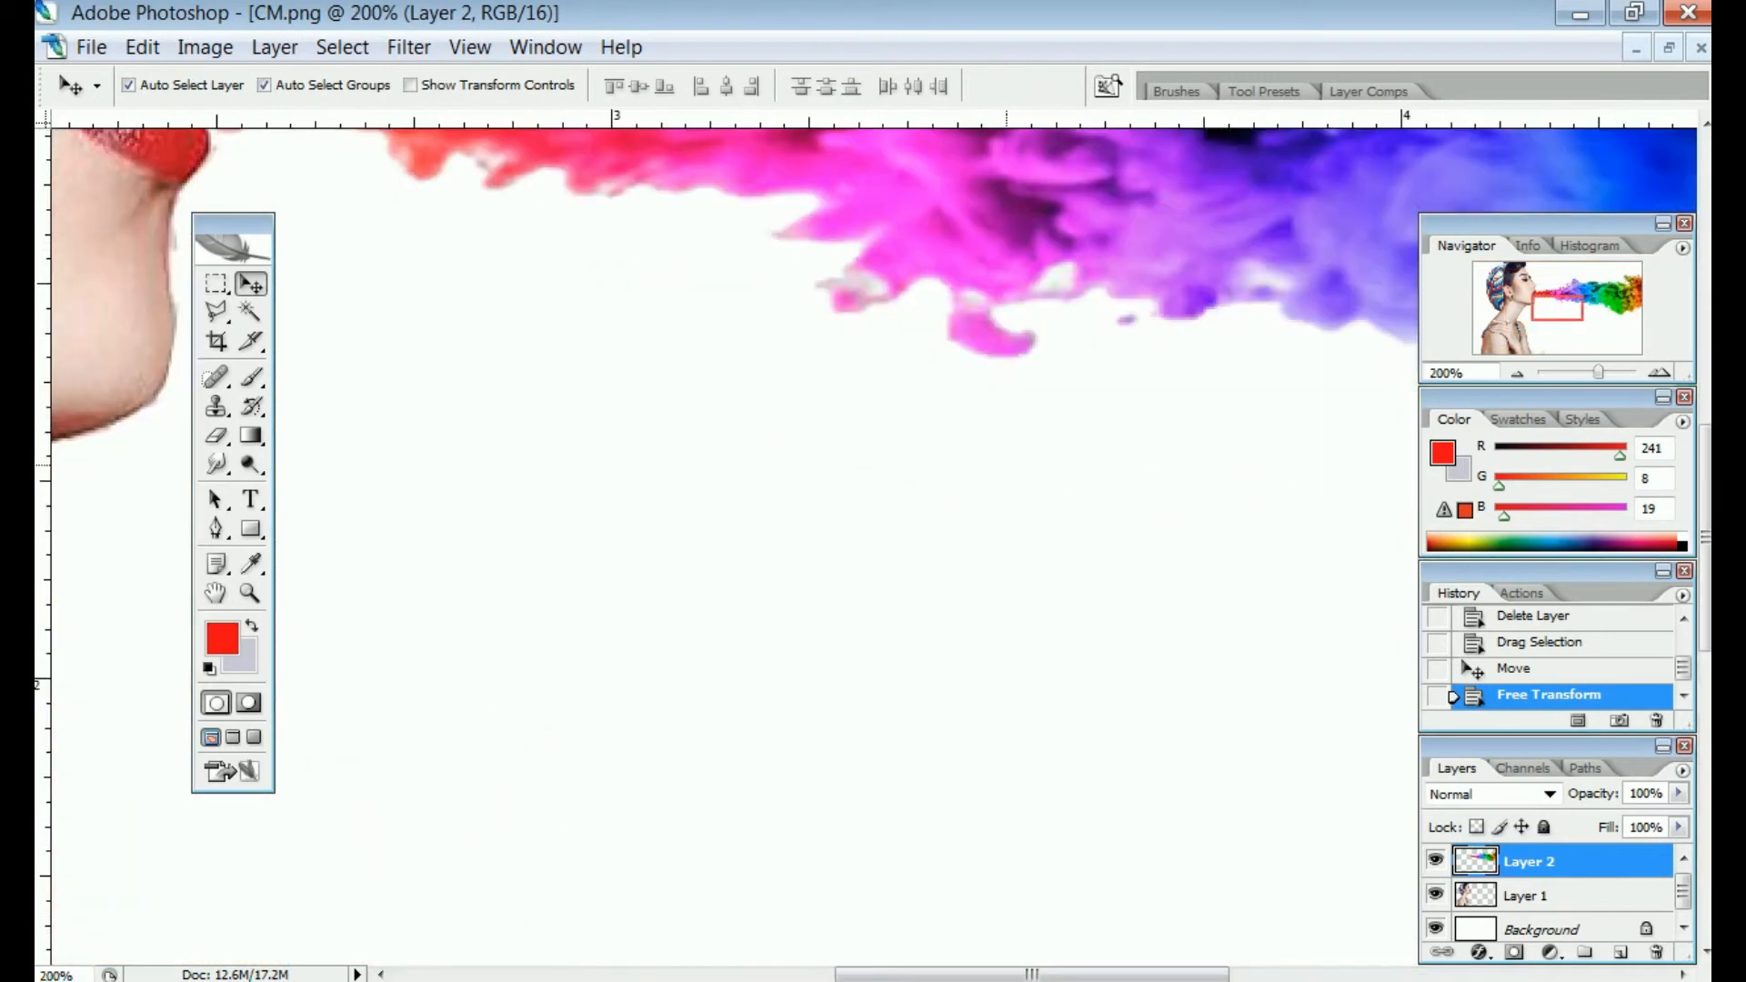
# Erase stray smoke along the upper and lower lip edges on Layer 2
pyautogui.scroll(5, 873, 536)
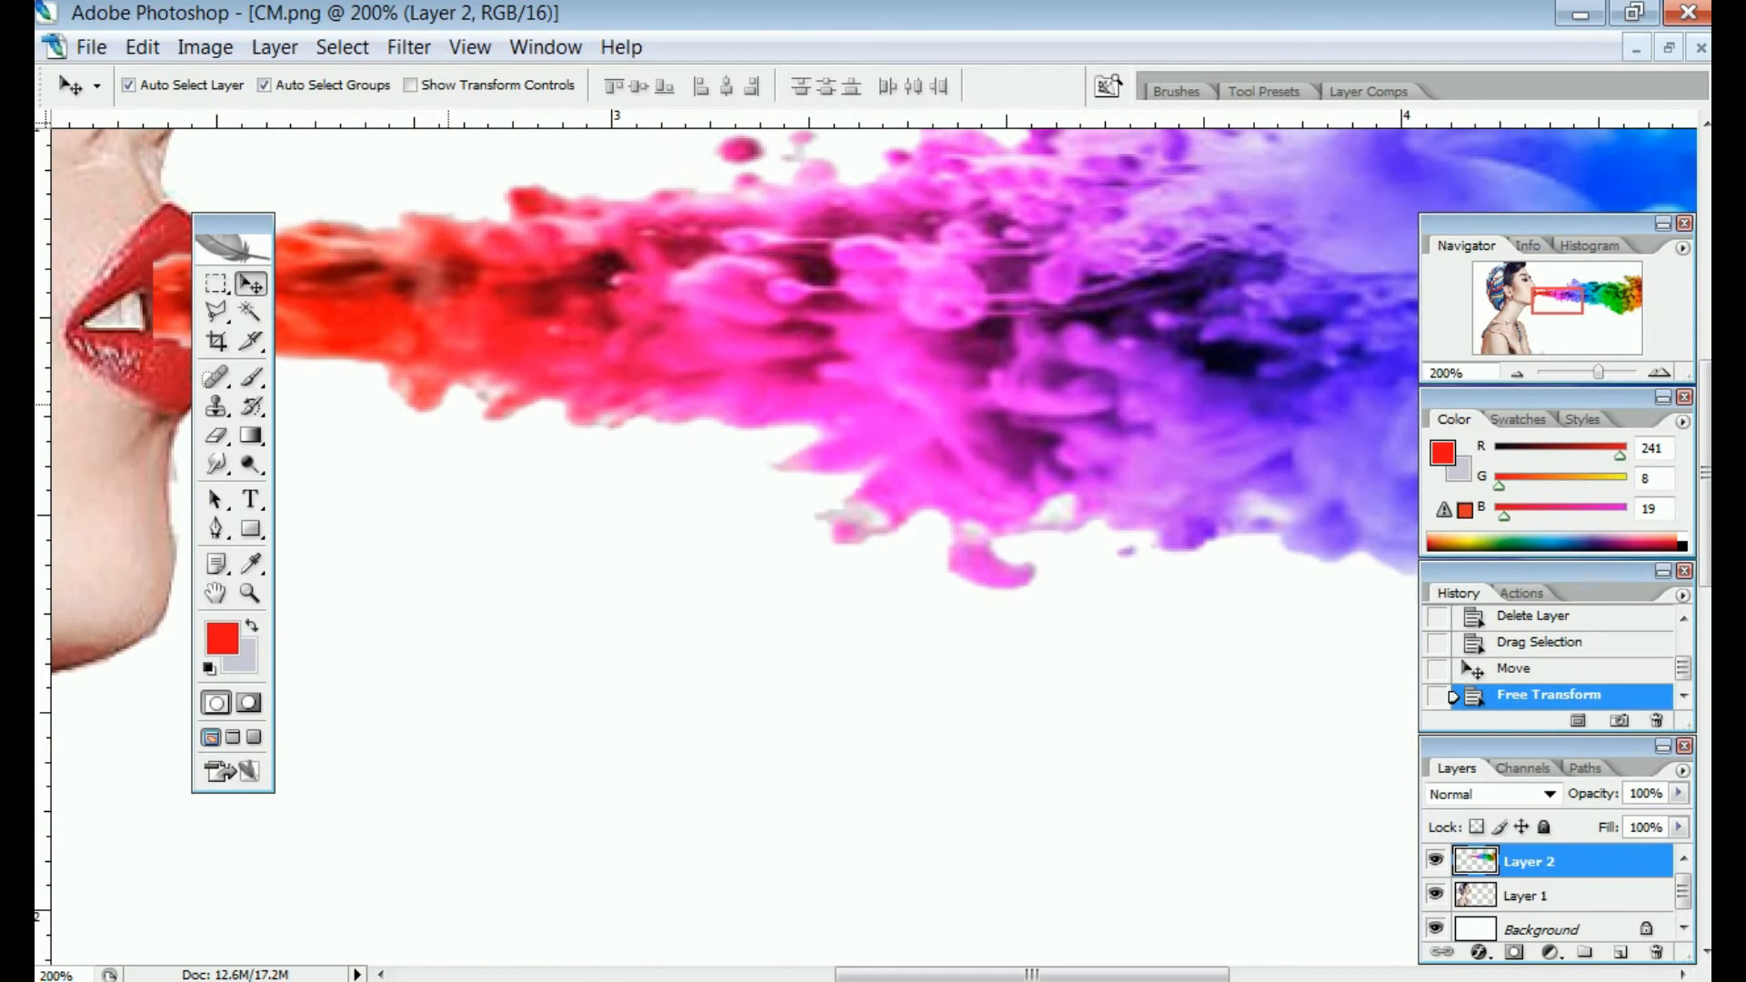
pyautogui.moveTo(407, 552); pyautogui.dragTo(801, 662)
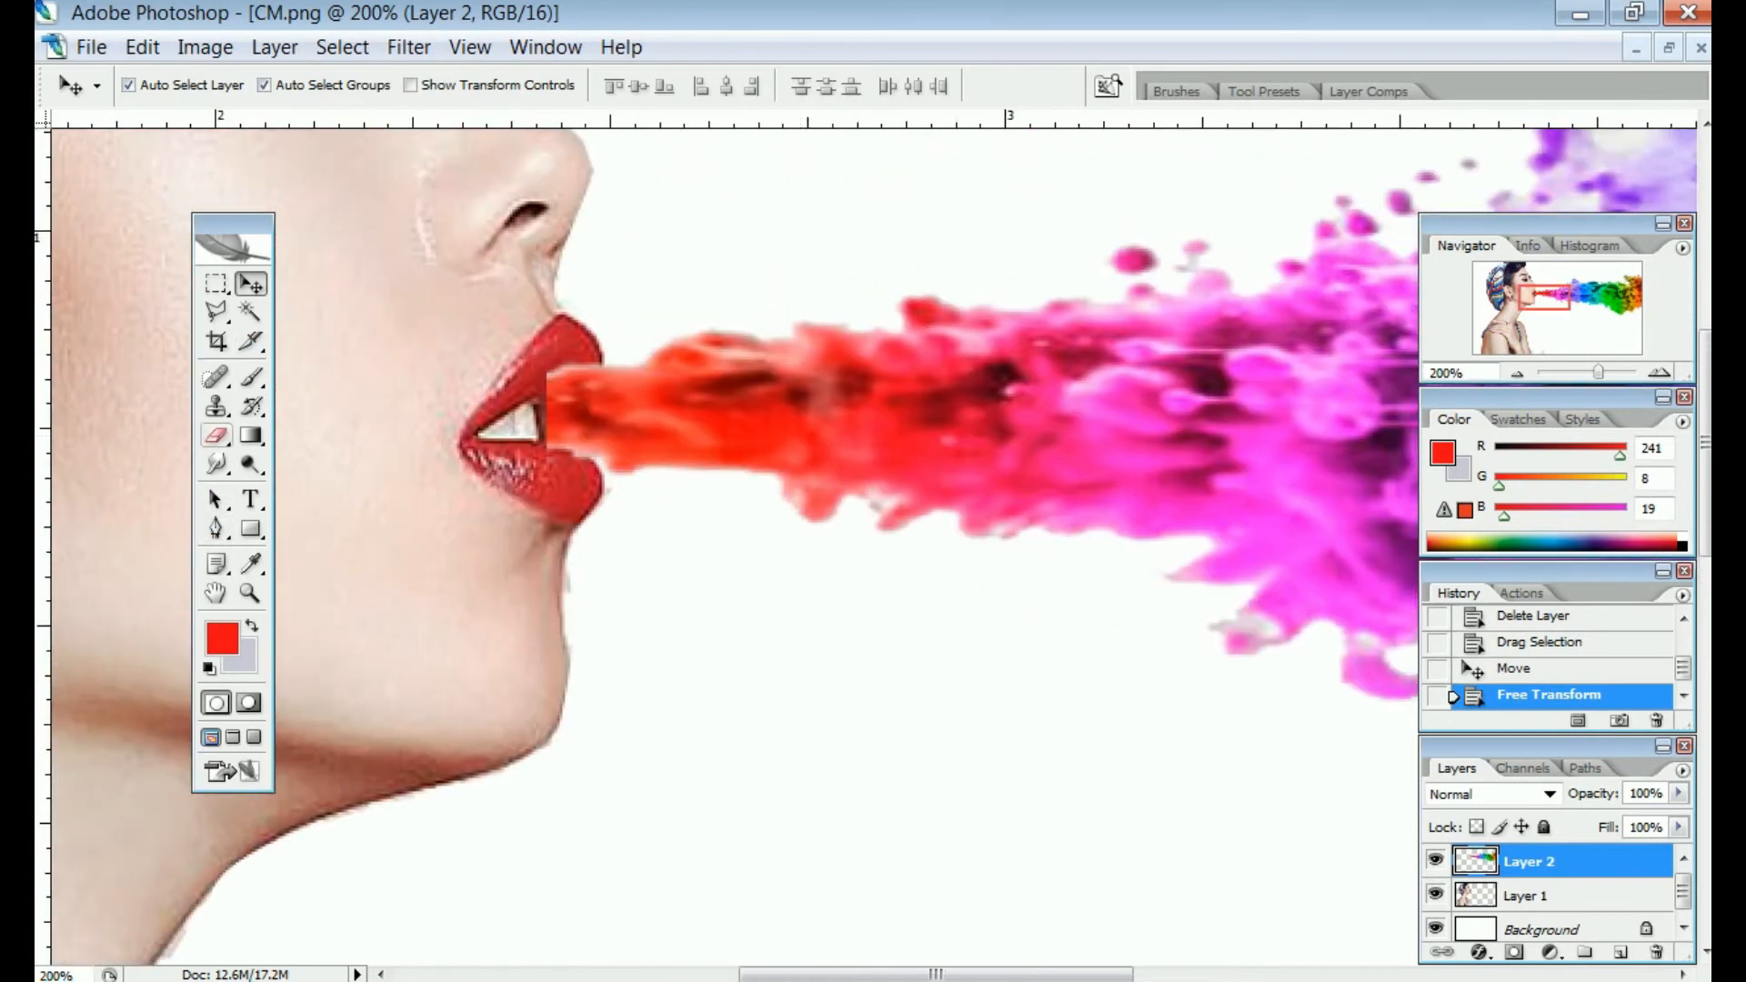
pyautogui.click(217, 436)
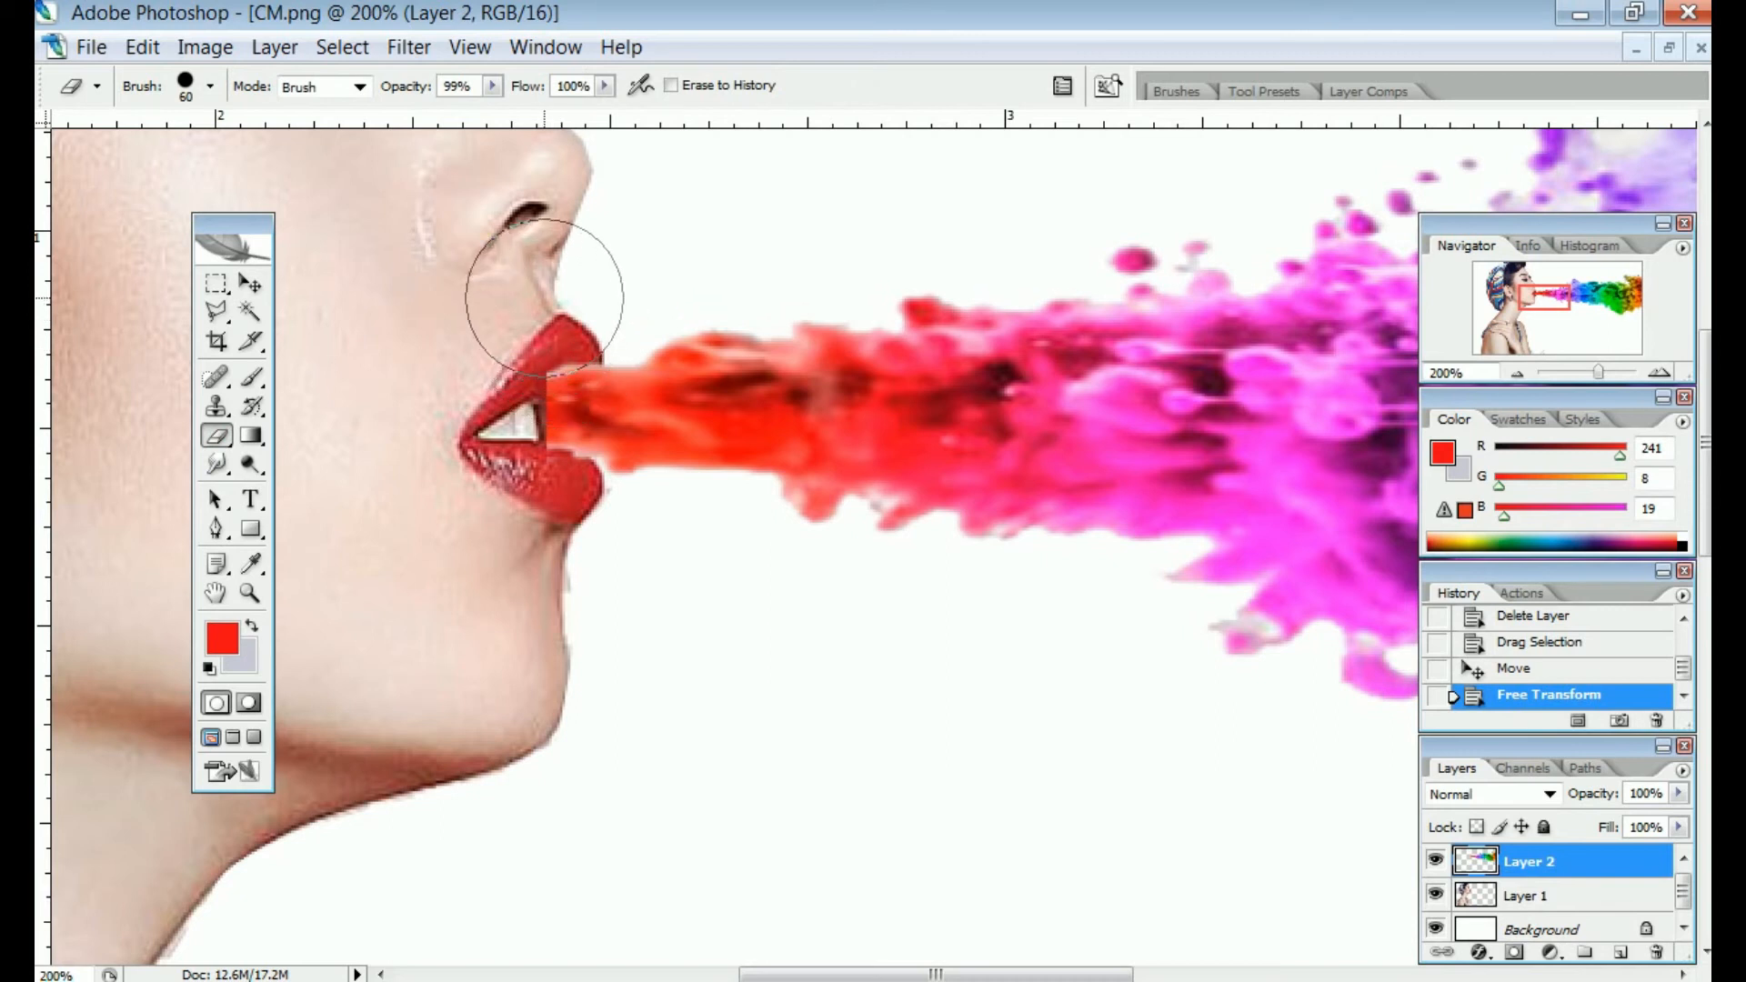
pyautogui.moveTo(544, 298); pyautogui.dragTo(612, 281)
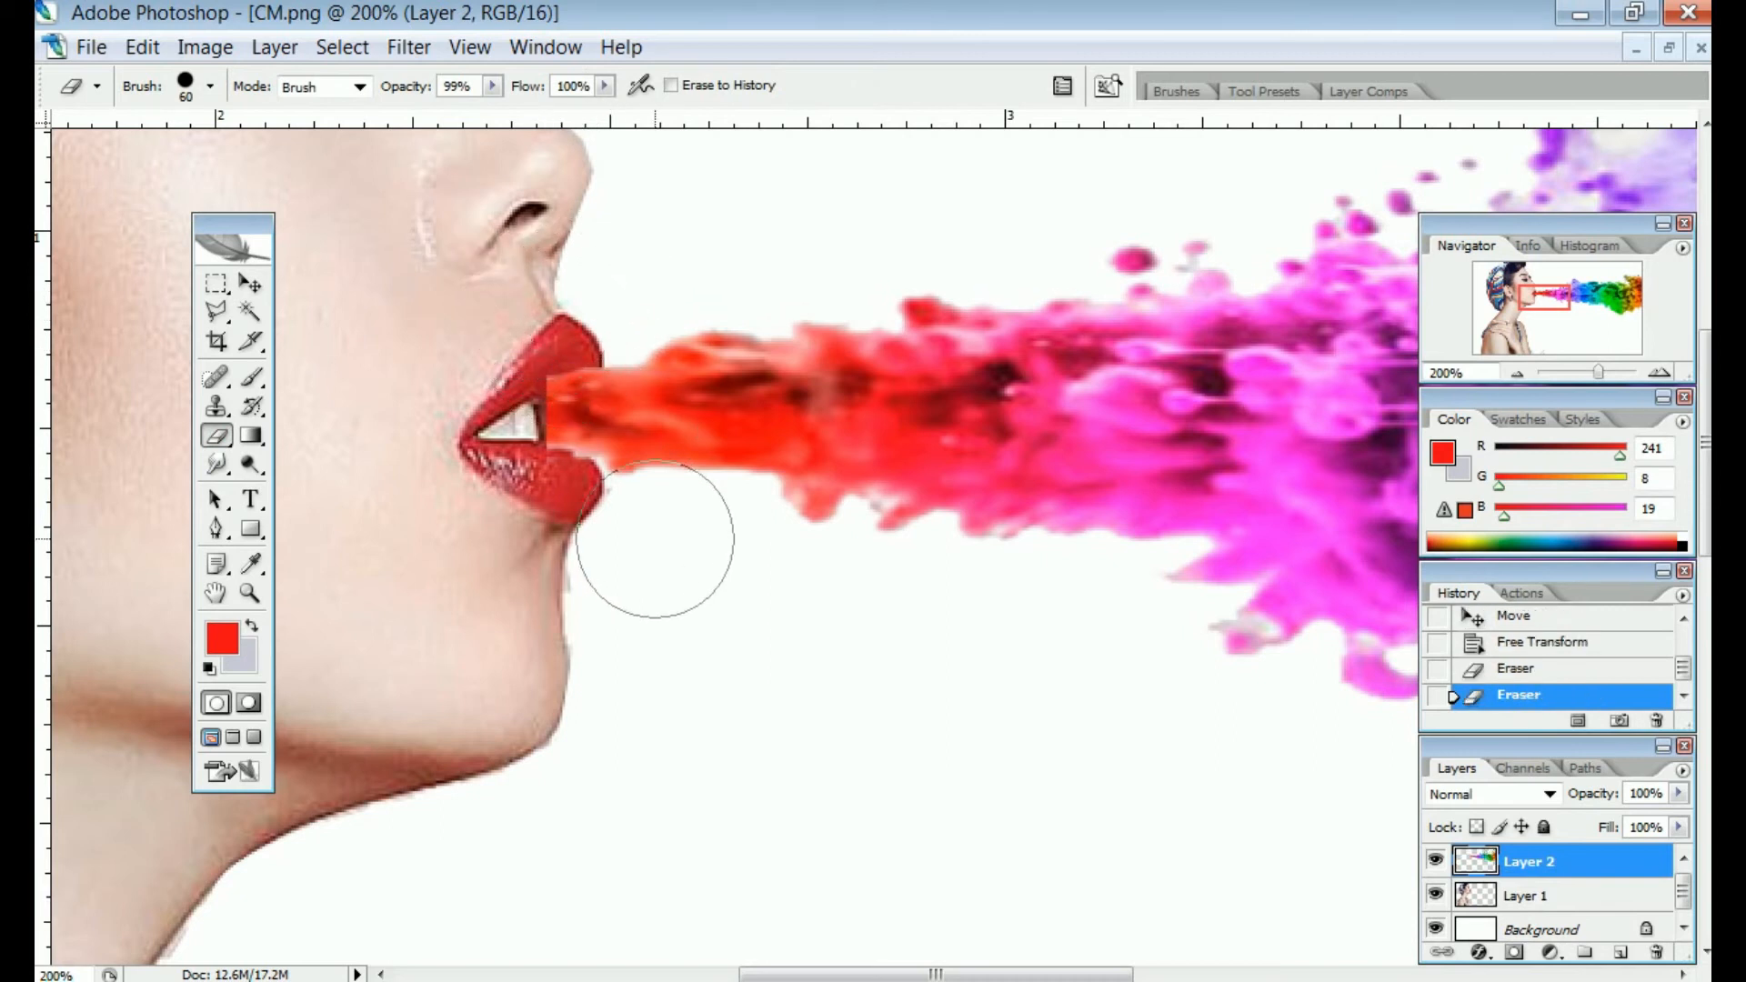
pyautogui.moveTo(643, 546)
pyautogui.mouseDown()
pyautogui.moveTo(692, 541)
pyautogui.moveTo(551, 525)
pyautogui.mouseUp()
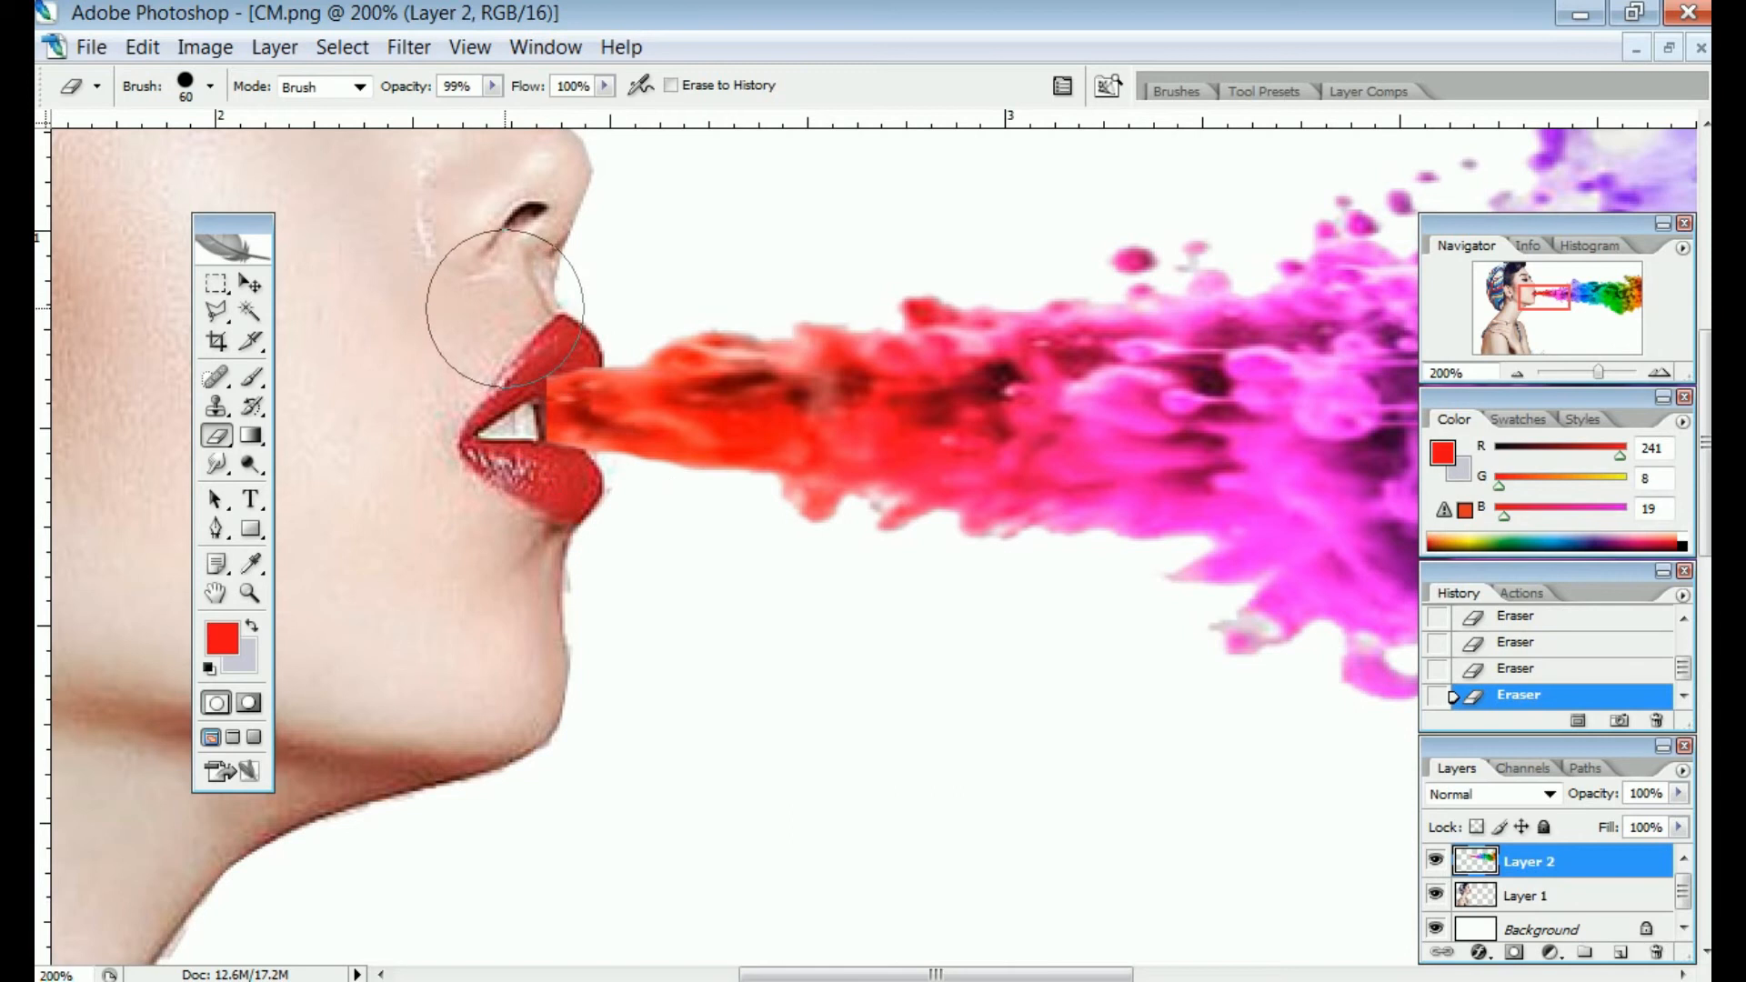
# Smudge the red end of the plume into the lip corner and upper lip at 50% strength
pyautogui.press('v')
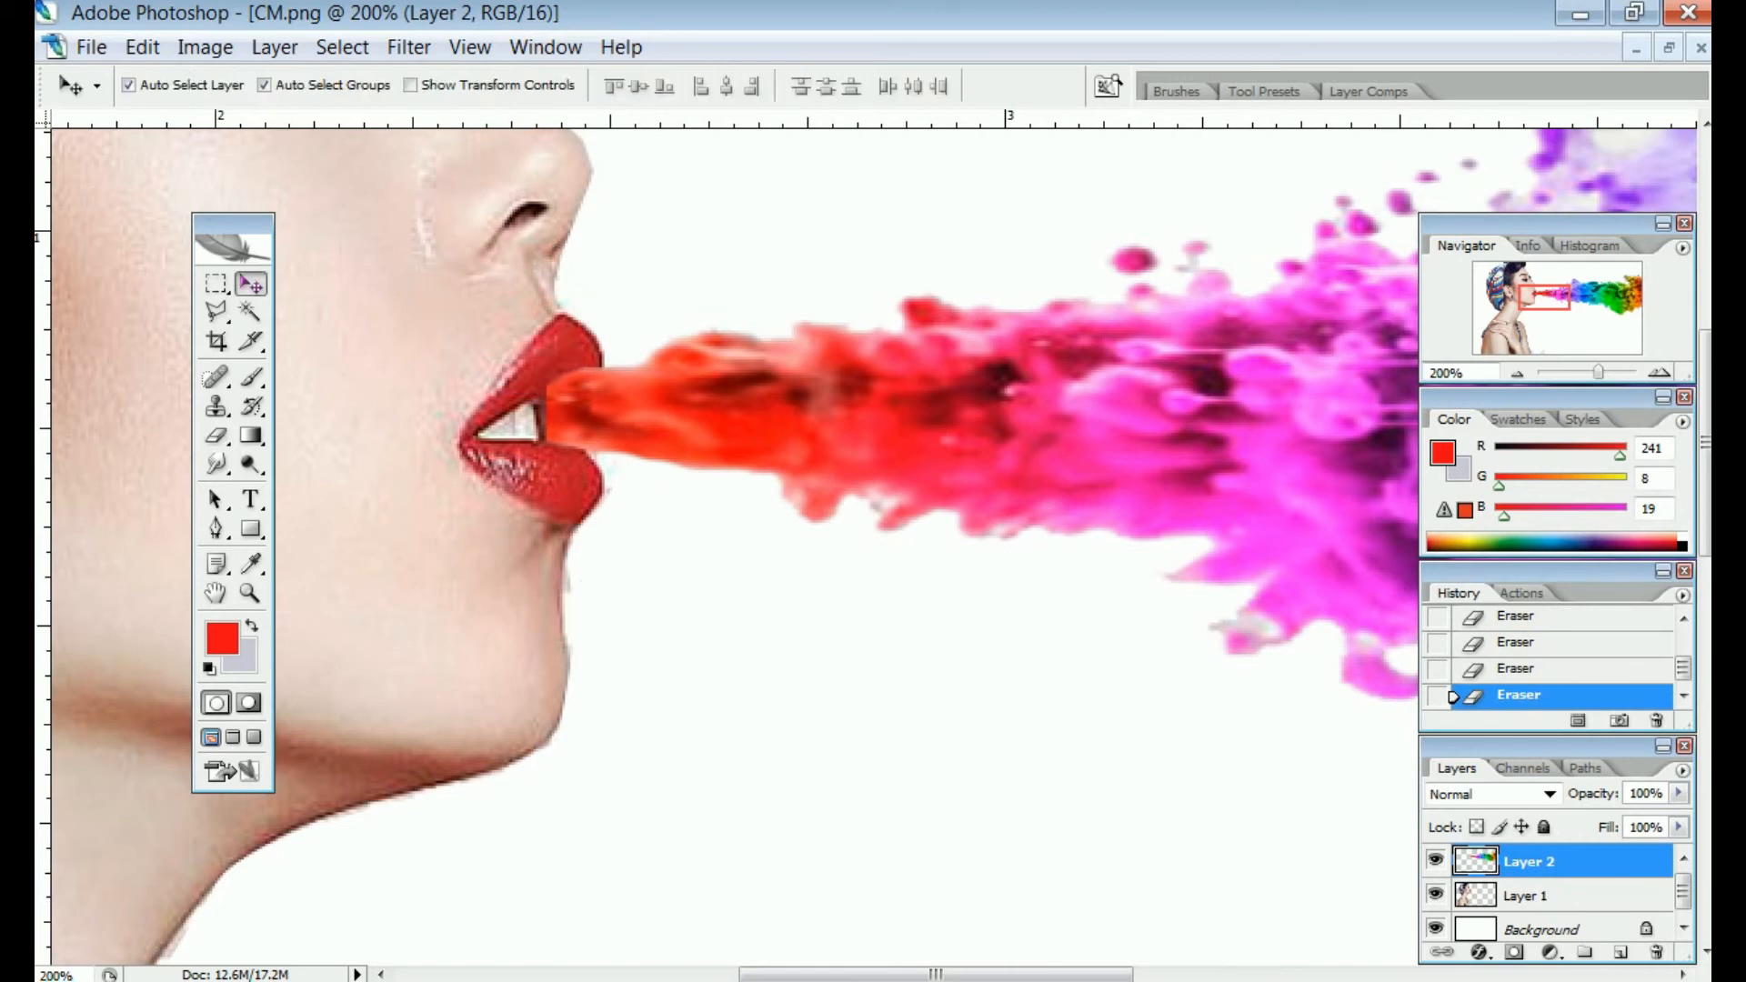
pyautogui.click(216, 464)
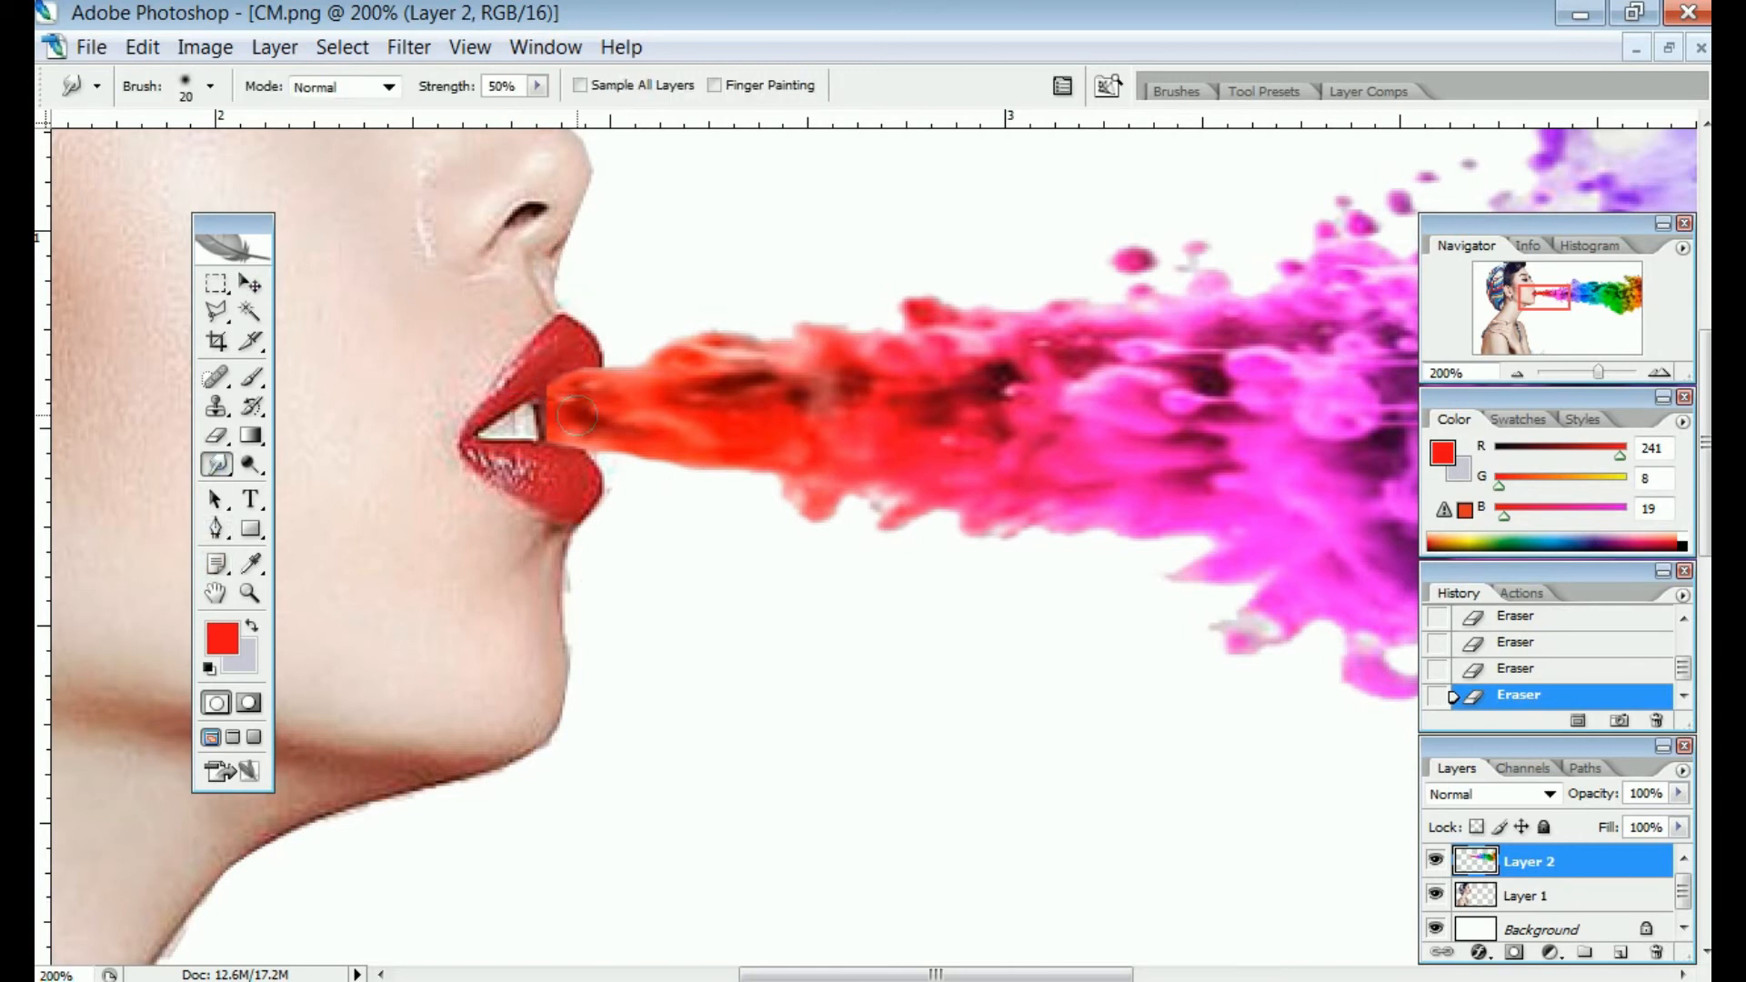
pyautogui.moveTo(563, 391)
pyautogui.mouseDown()
pyautogui.moveTo(562, 419)
pyautogui.moveTo(498, 423)
pyautogui.moveTo(561, 427)
pyautogui.moveTo(571, 404)
pyautogui.moveTo(506, 419)
pyautogui.moveTo(539, 434)
pyautogui.moveTo(457, 443)
pyautogui.moveTo(496, 448)
pyautogui.mouseUp()
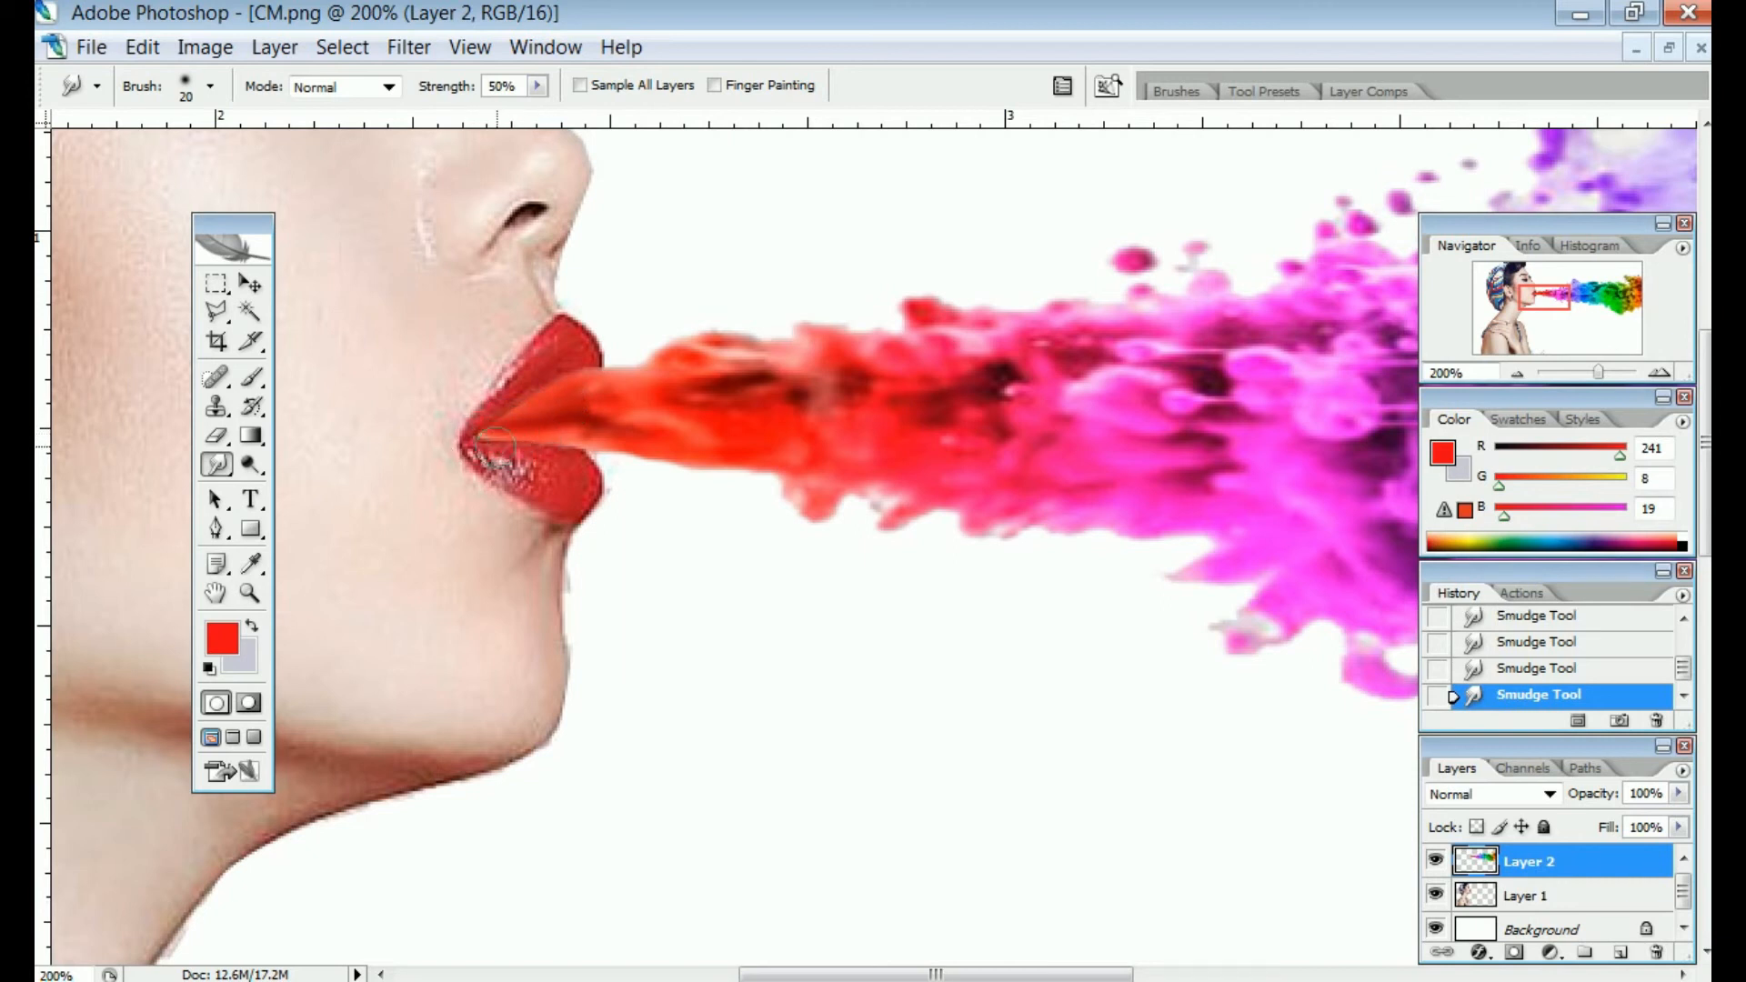
pyautogui.moveTo(597, 403)
pyautogui.mouseDown()
pyautogui.moveTo(564, 373)
pyautogui.moveTo(582, 425)
pyautogui.mouseUp()
pyautogui.hotkey('ctrl', '-')
pyautogui.hotkey('ctrl', '-')
pyautogui.hotkey('ctrl', '-')
pyautogui.hotkey('ctrl', '-')
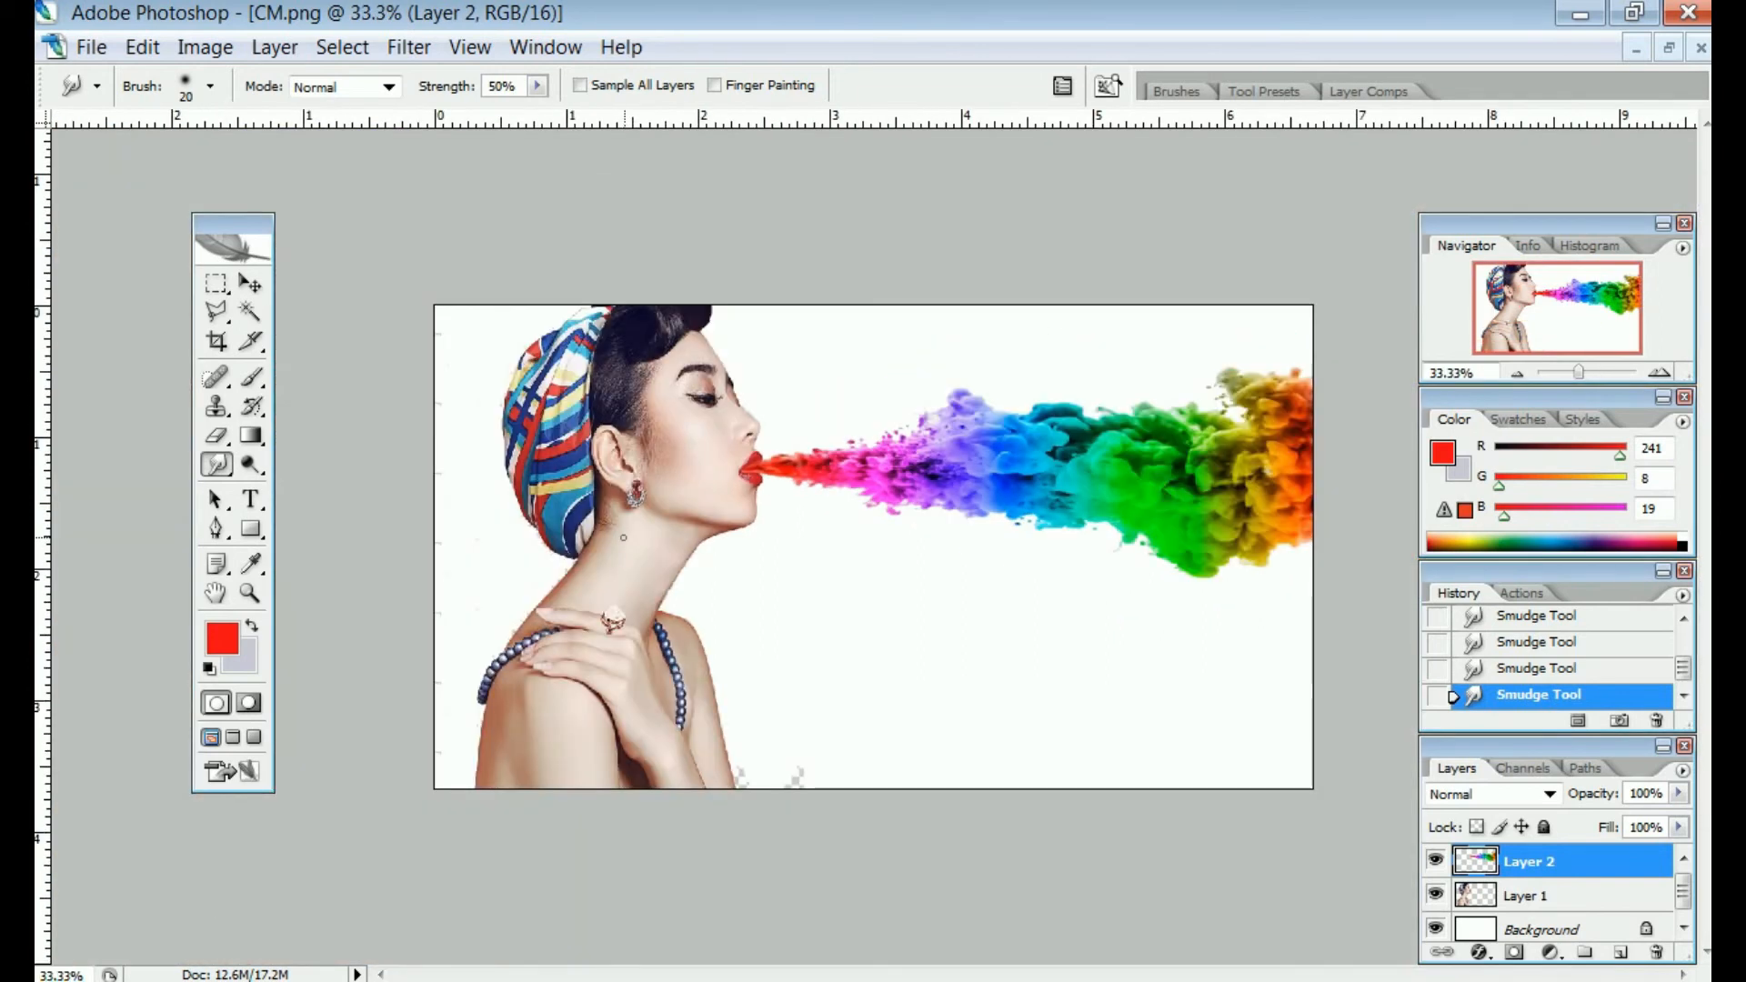
# Type 'COLOUR MASK' in red bold Arial below the smoke plume
pyautogui.click(251, 499)
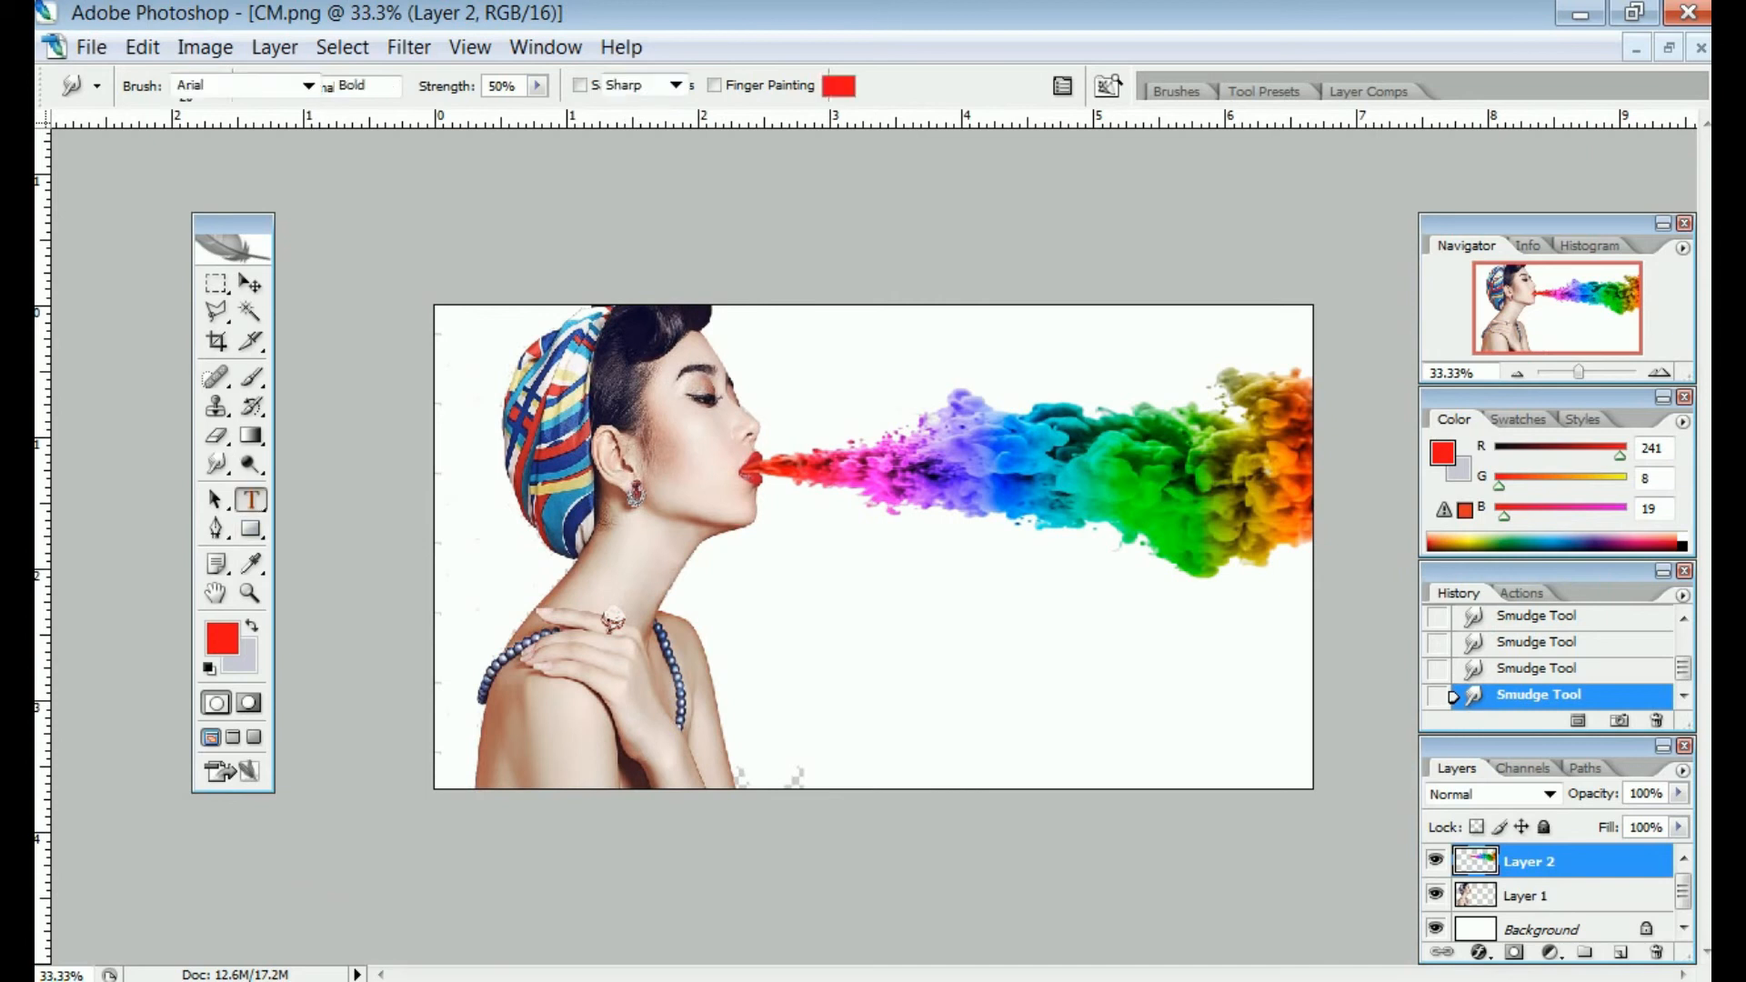
pyautogui.click(863, 737)
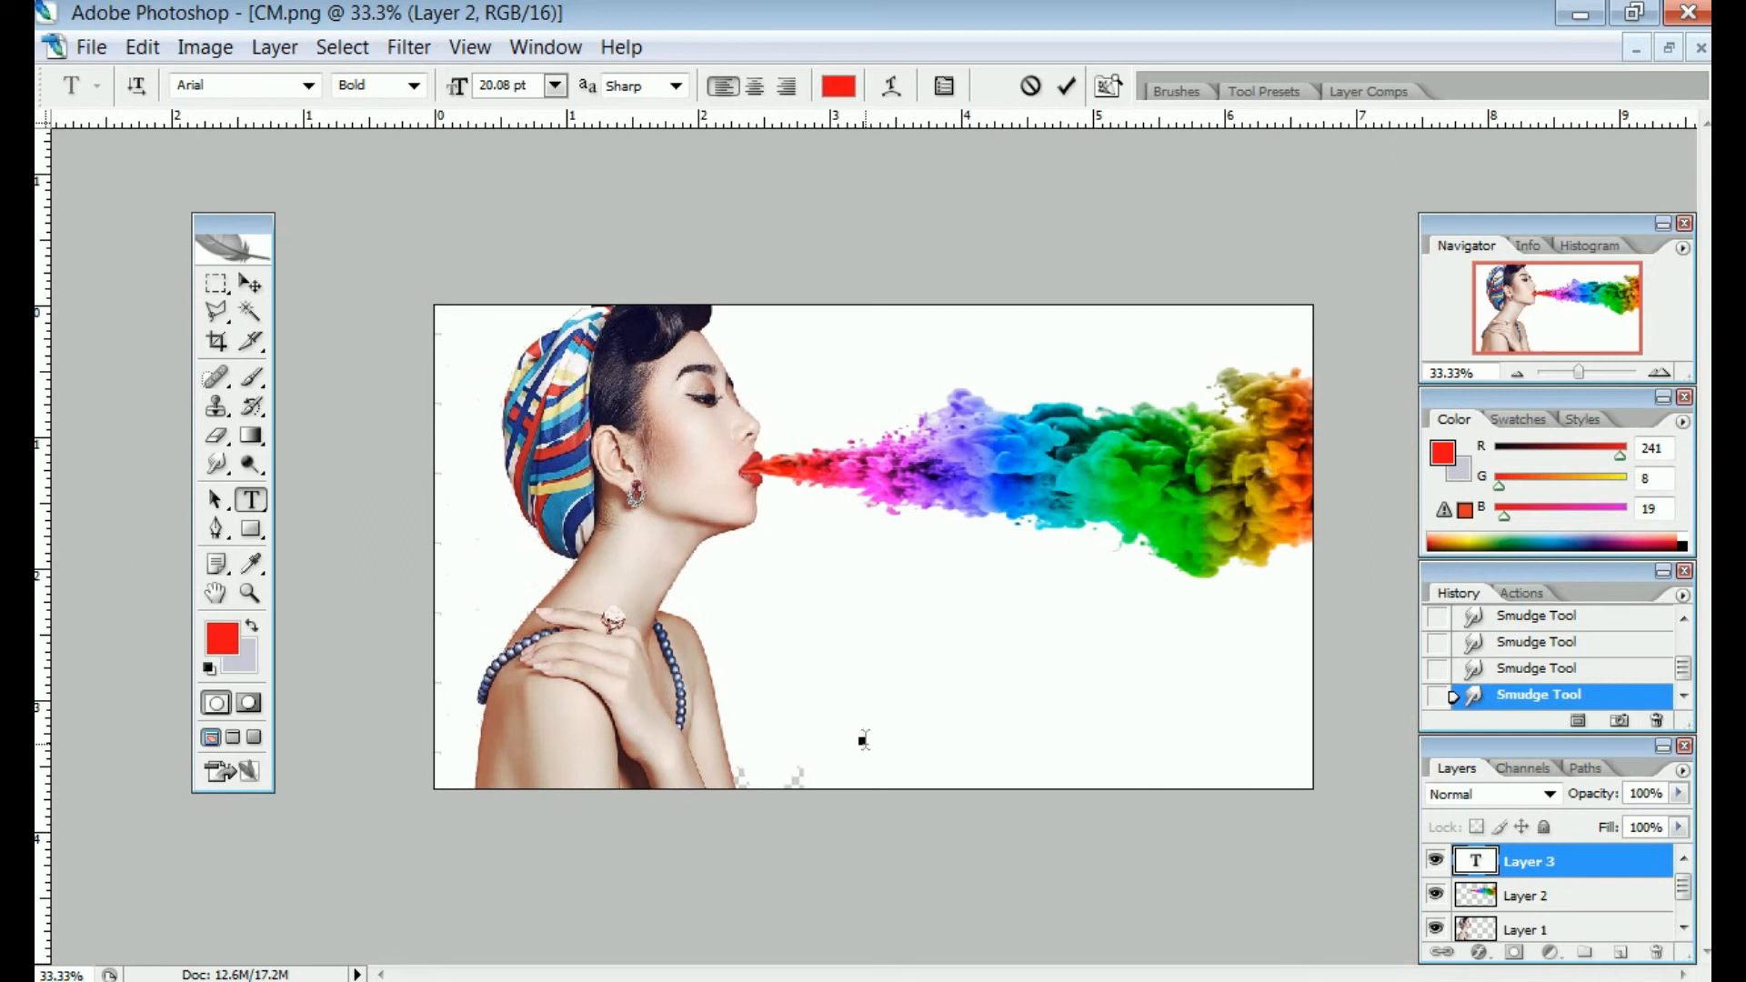
pyautogui.write('COlour')
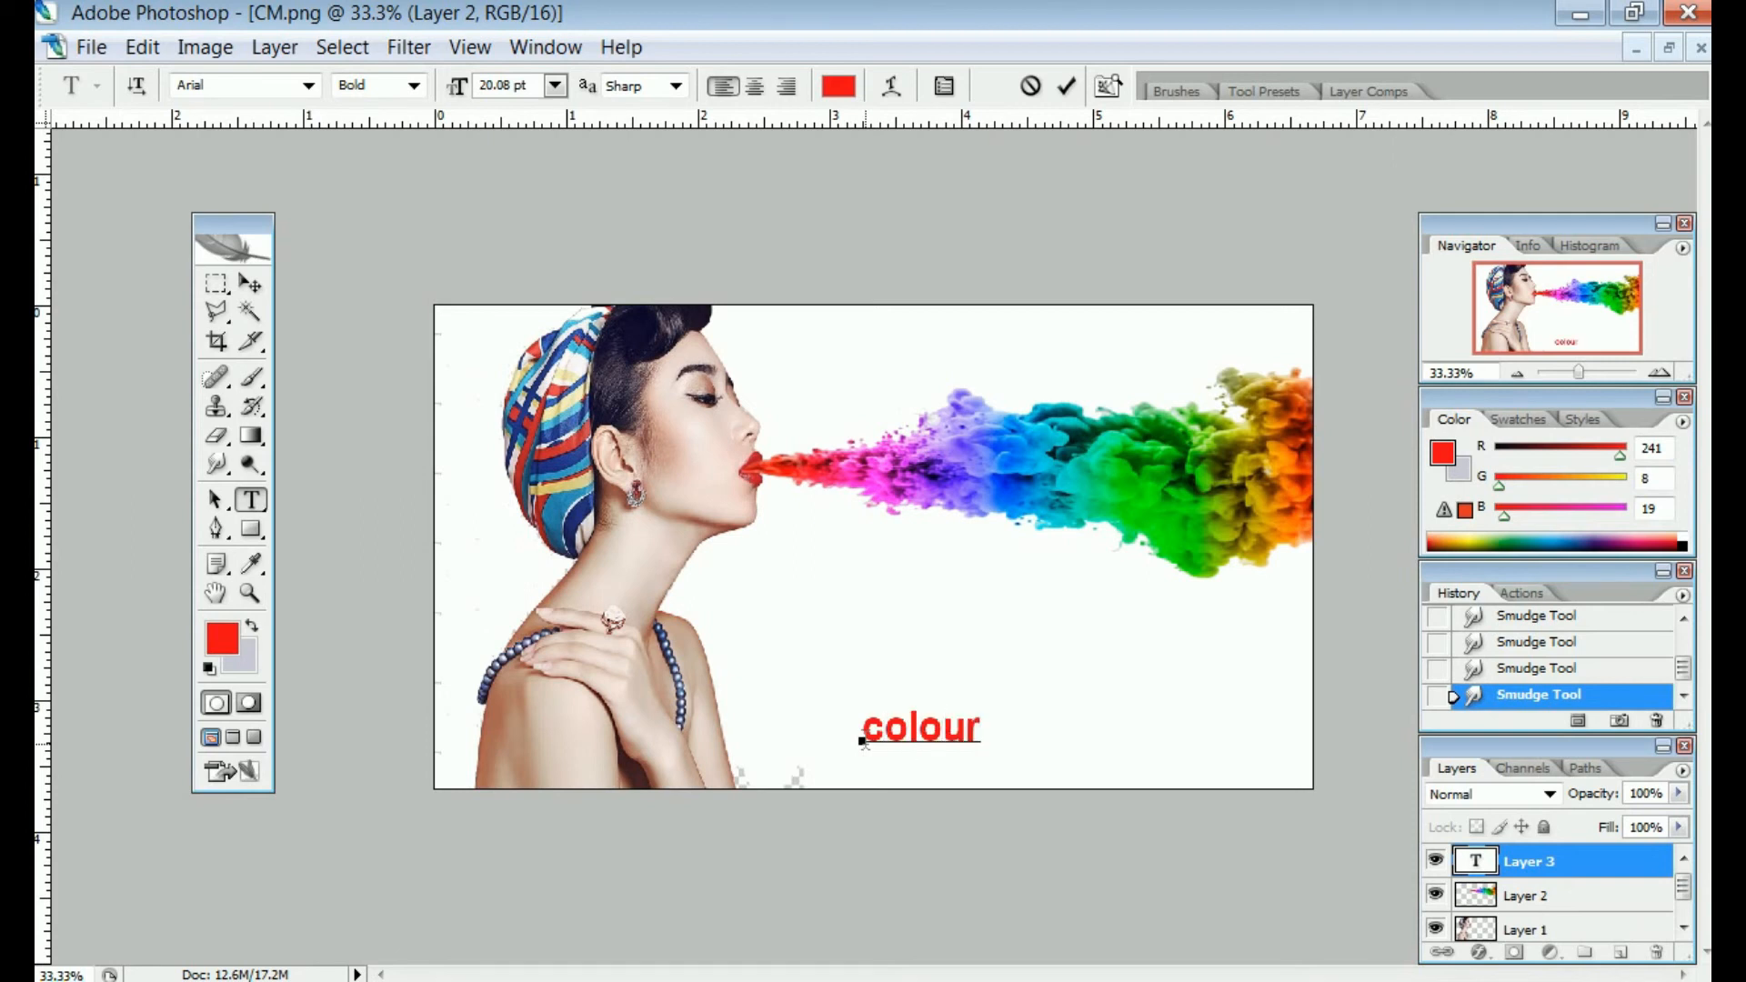
pyautogui.press('BackSpace')
pyautogui.press('BackSpace')
pyautogui.press('BackSpace')
pyautogui.press('BackSpace')
pyautogui.press('BackSpace')
pyautogui.press('BackSpace')
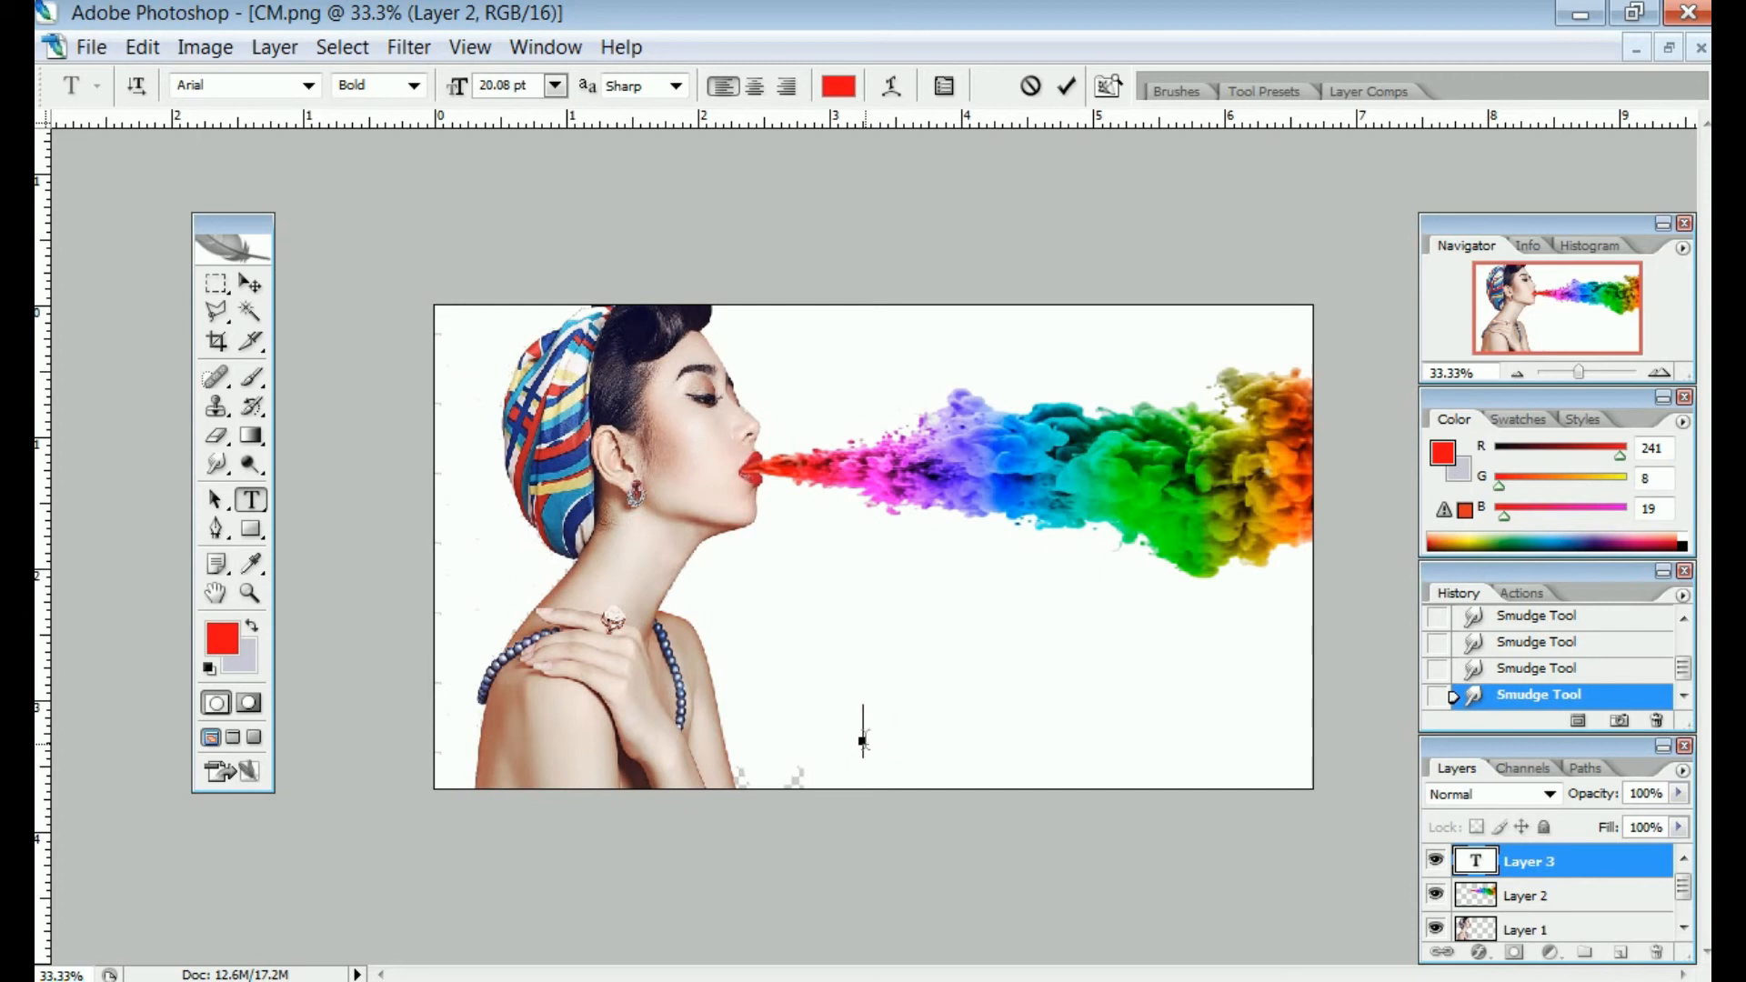
pyautogui.write('CO')
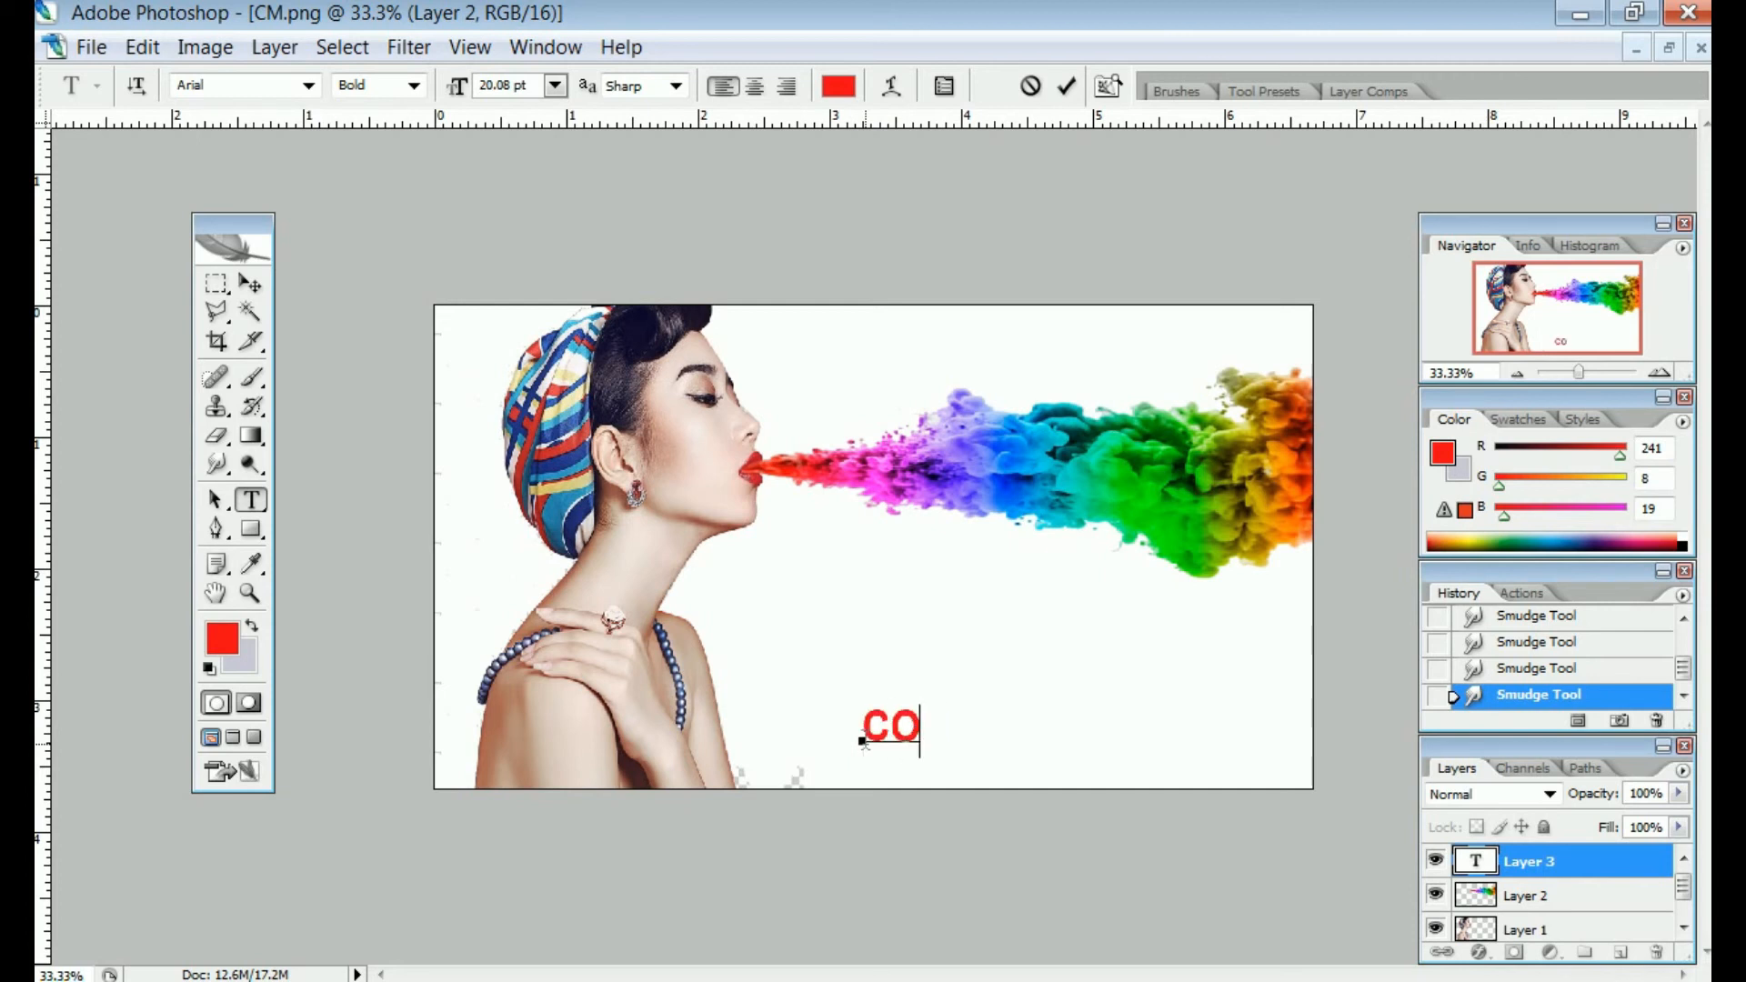
pyautogui.write('LOUR')
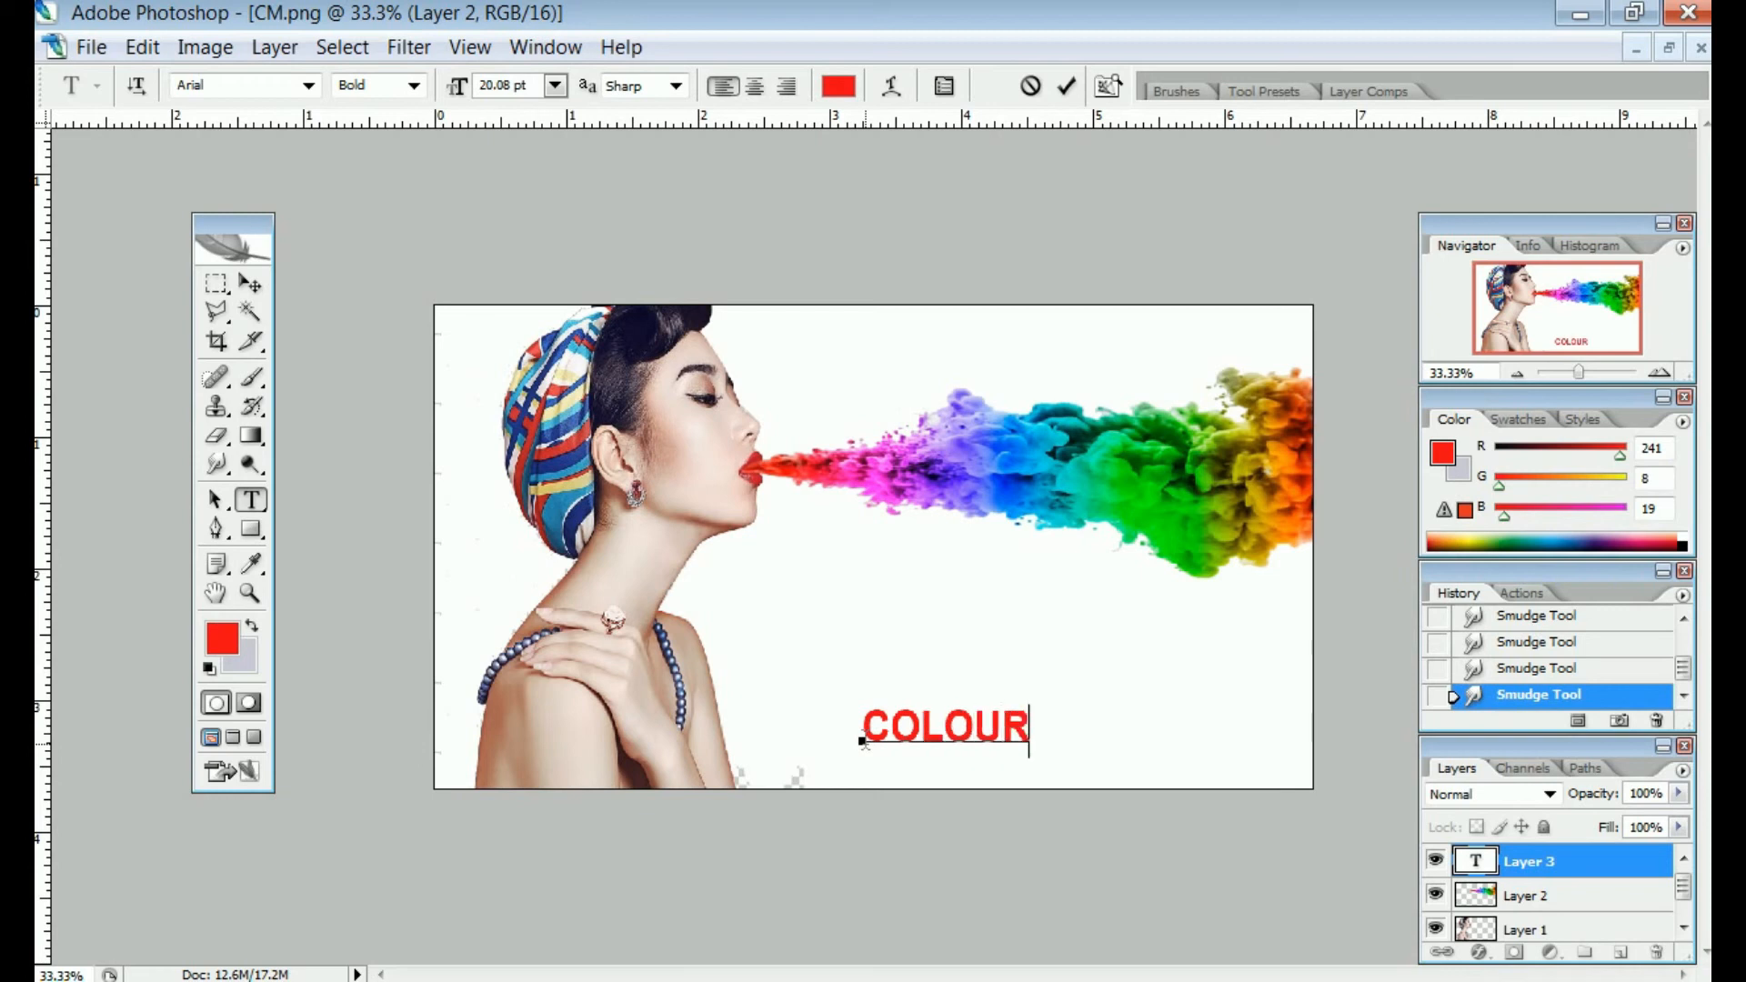
pyautogui.write(' MAS')
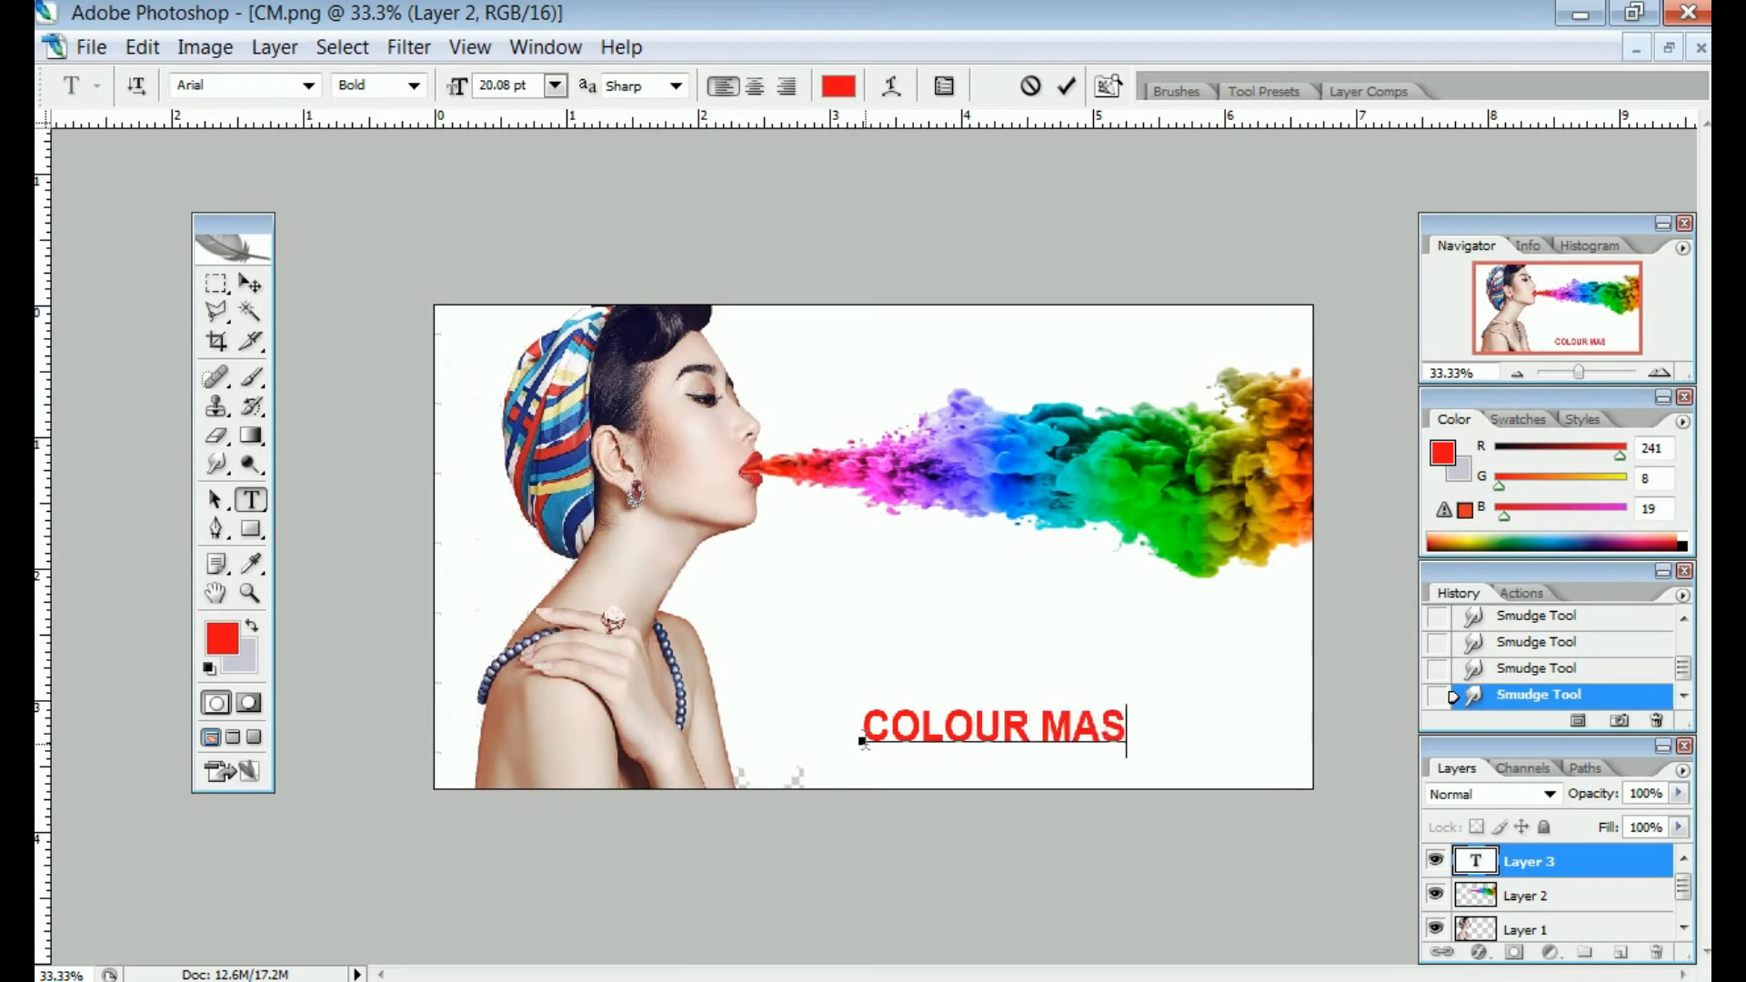
pyautogui.write('K')
pyautogui.click(250, 283)
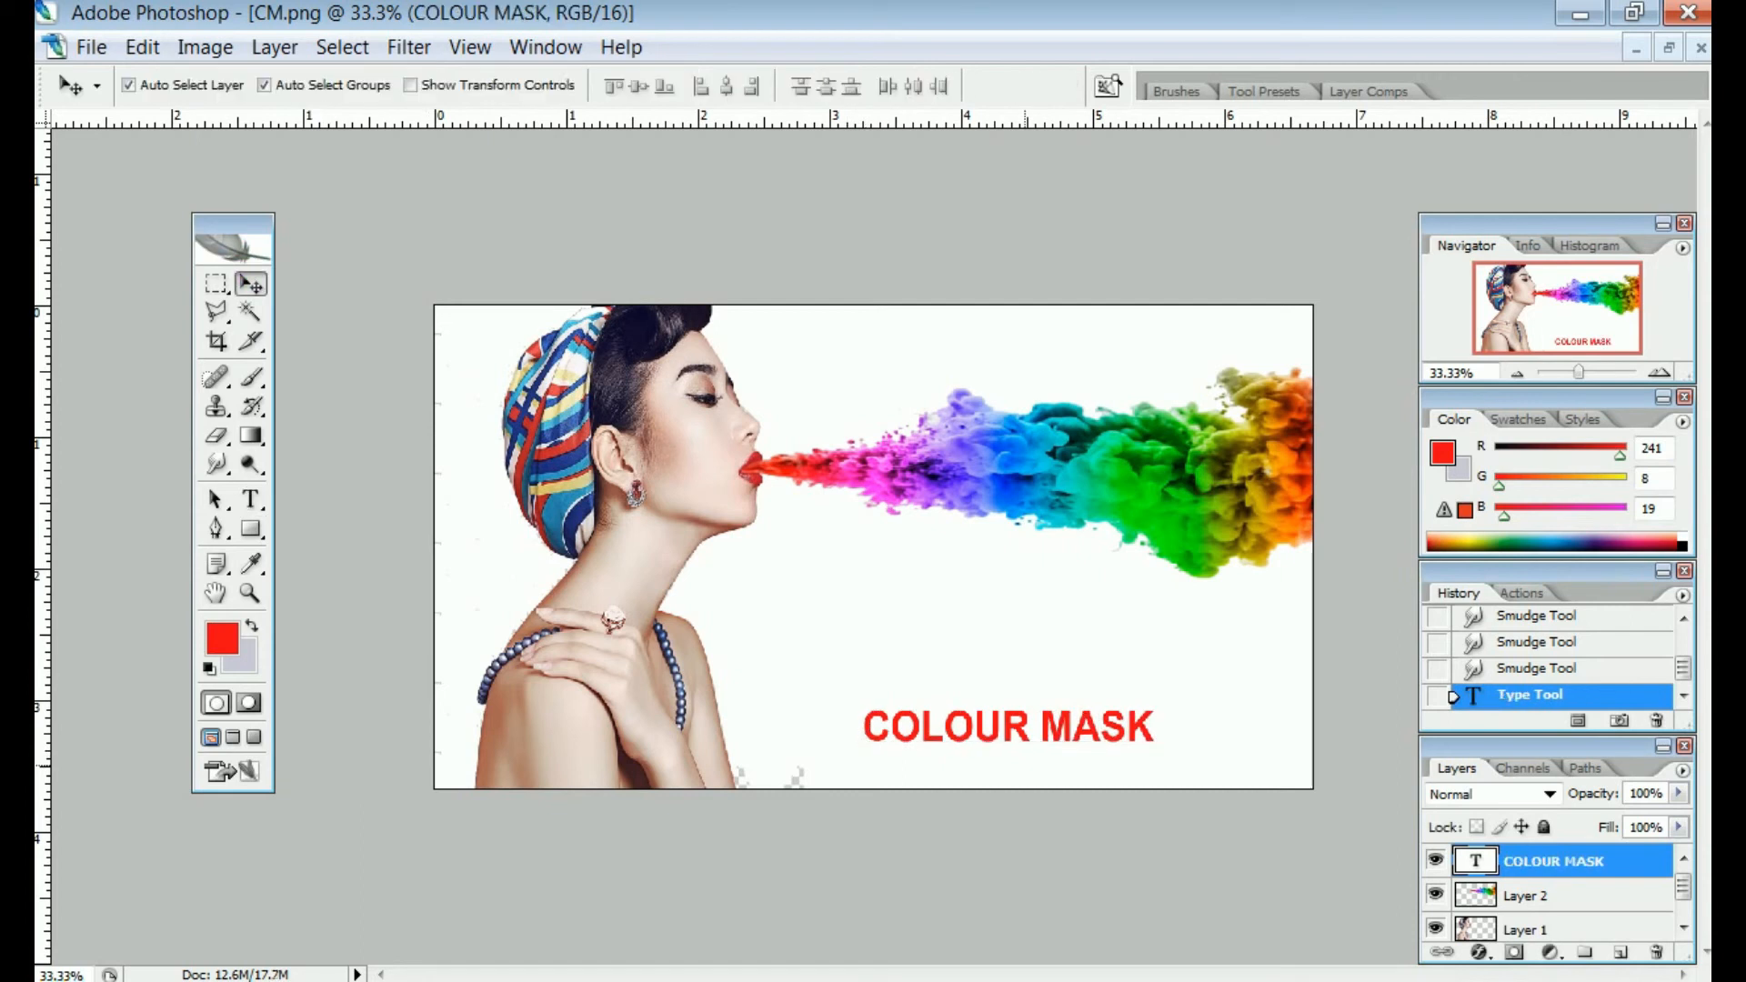
# Scale the COLOUR MASK text up across the lower right of the image
pyautogui.hotkey('ctrl', 't')
pyautogui.moveTo(1154, 704); pyautogui.dragTo(1277, 696)
pyautogui.press('Return')
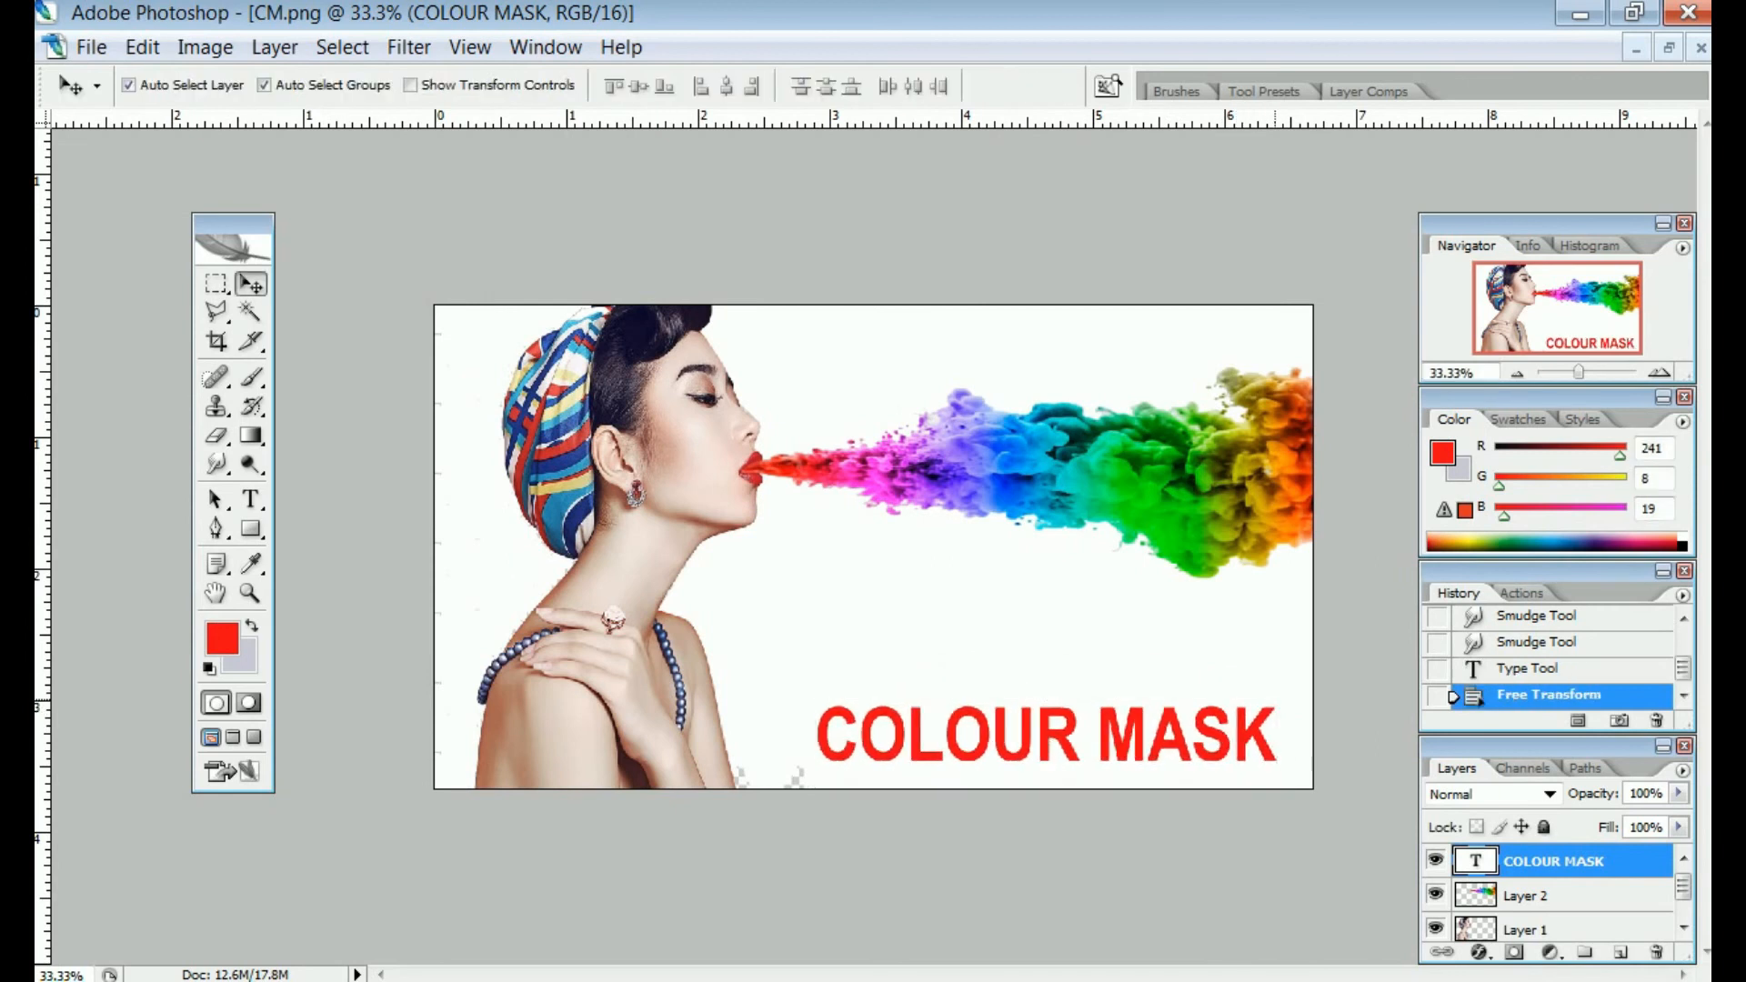
pyautogui.click(1480, 952)
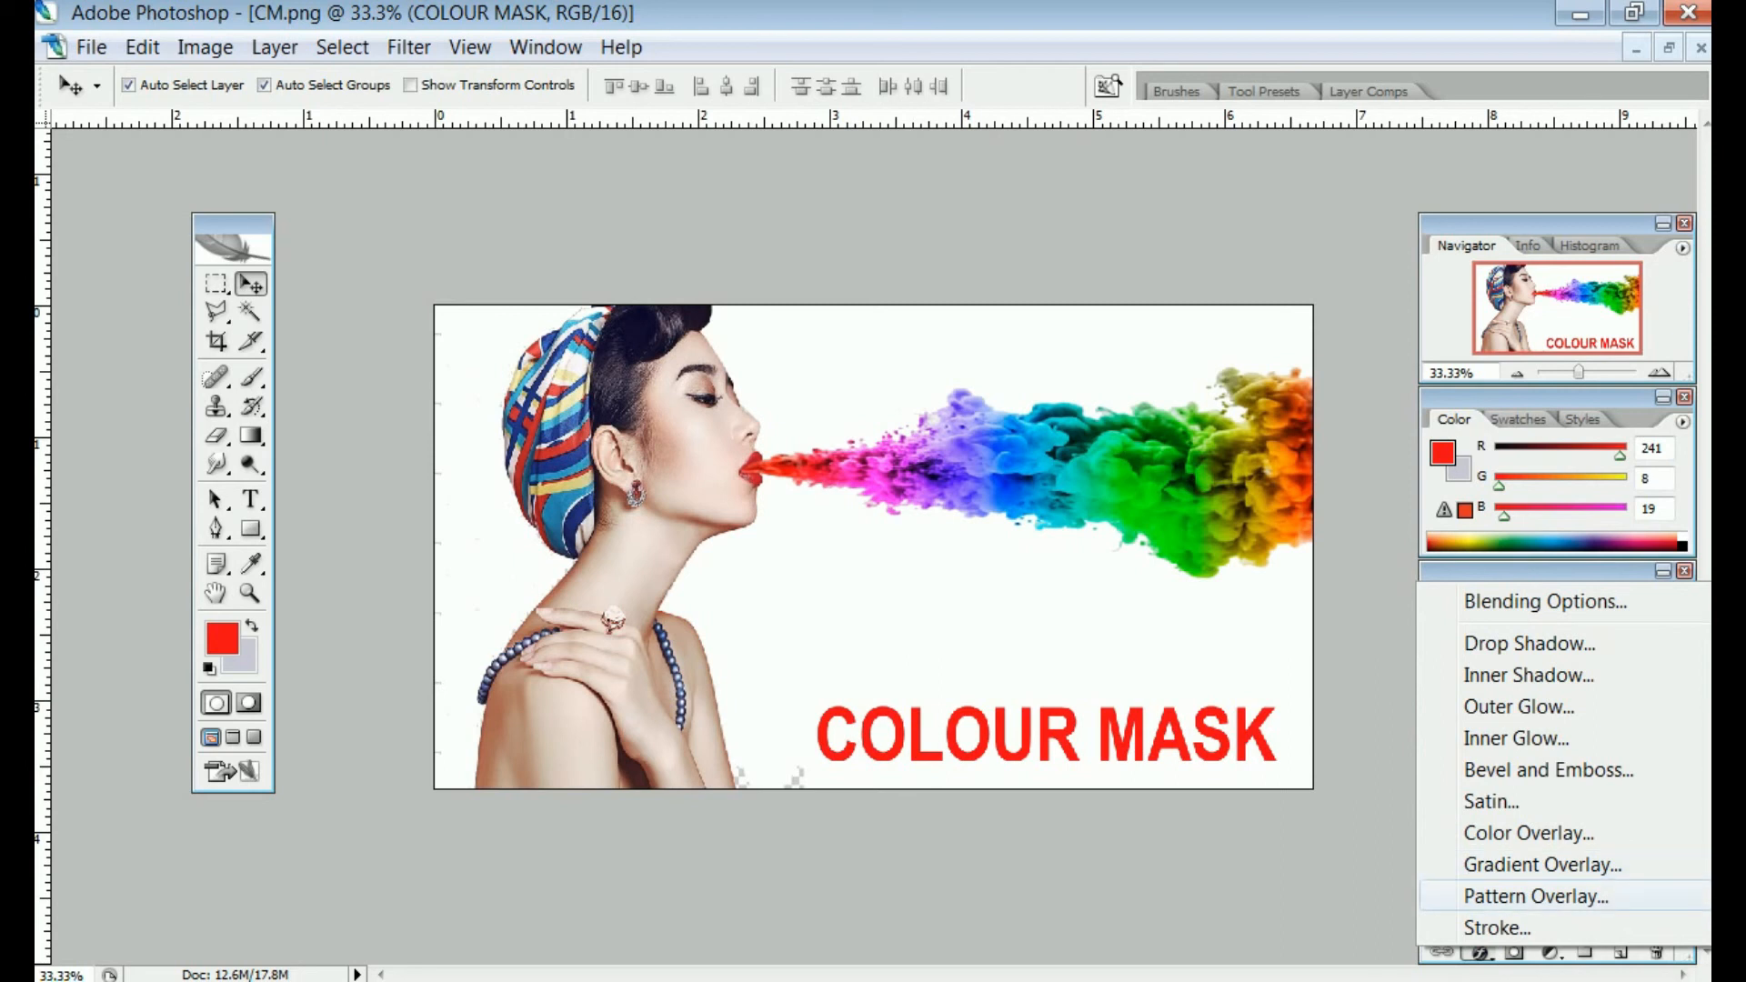
# Apply a Pattern Overlay of the rainbow smoke pattern at 89% scale to the COLOUR MASK text
pyautogui.click(1535, 896)
pyautogui.click(897, 317)
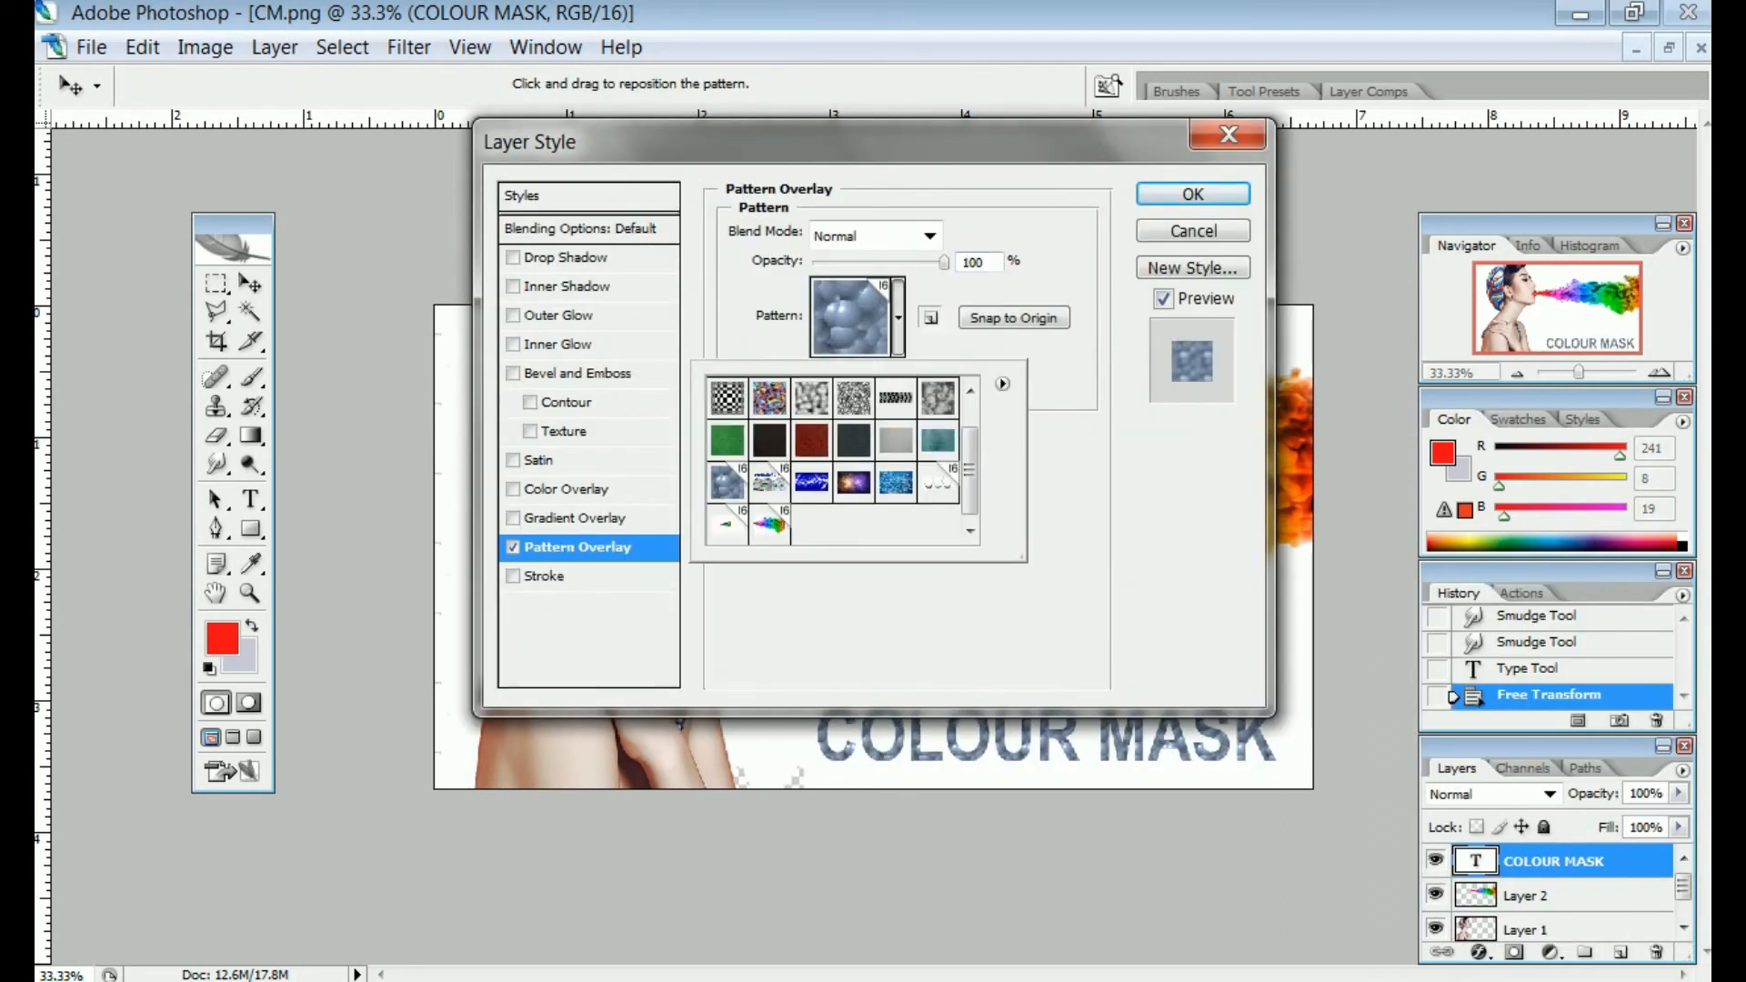
pyautogui.click(769, 524)
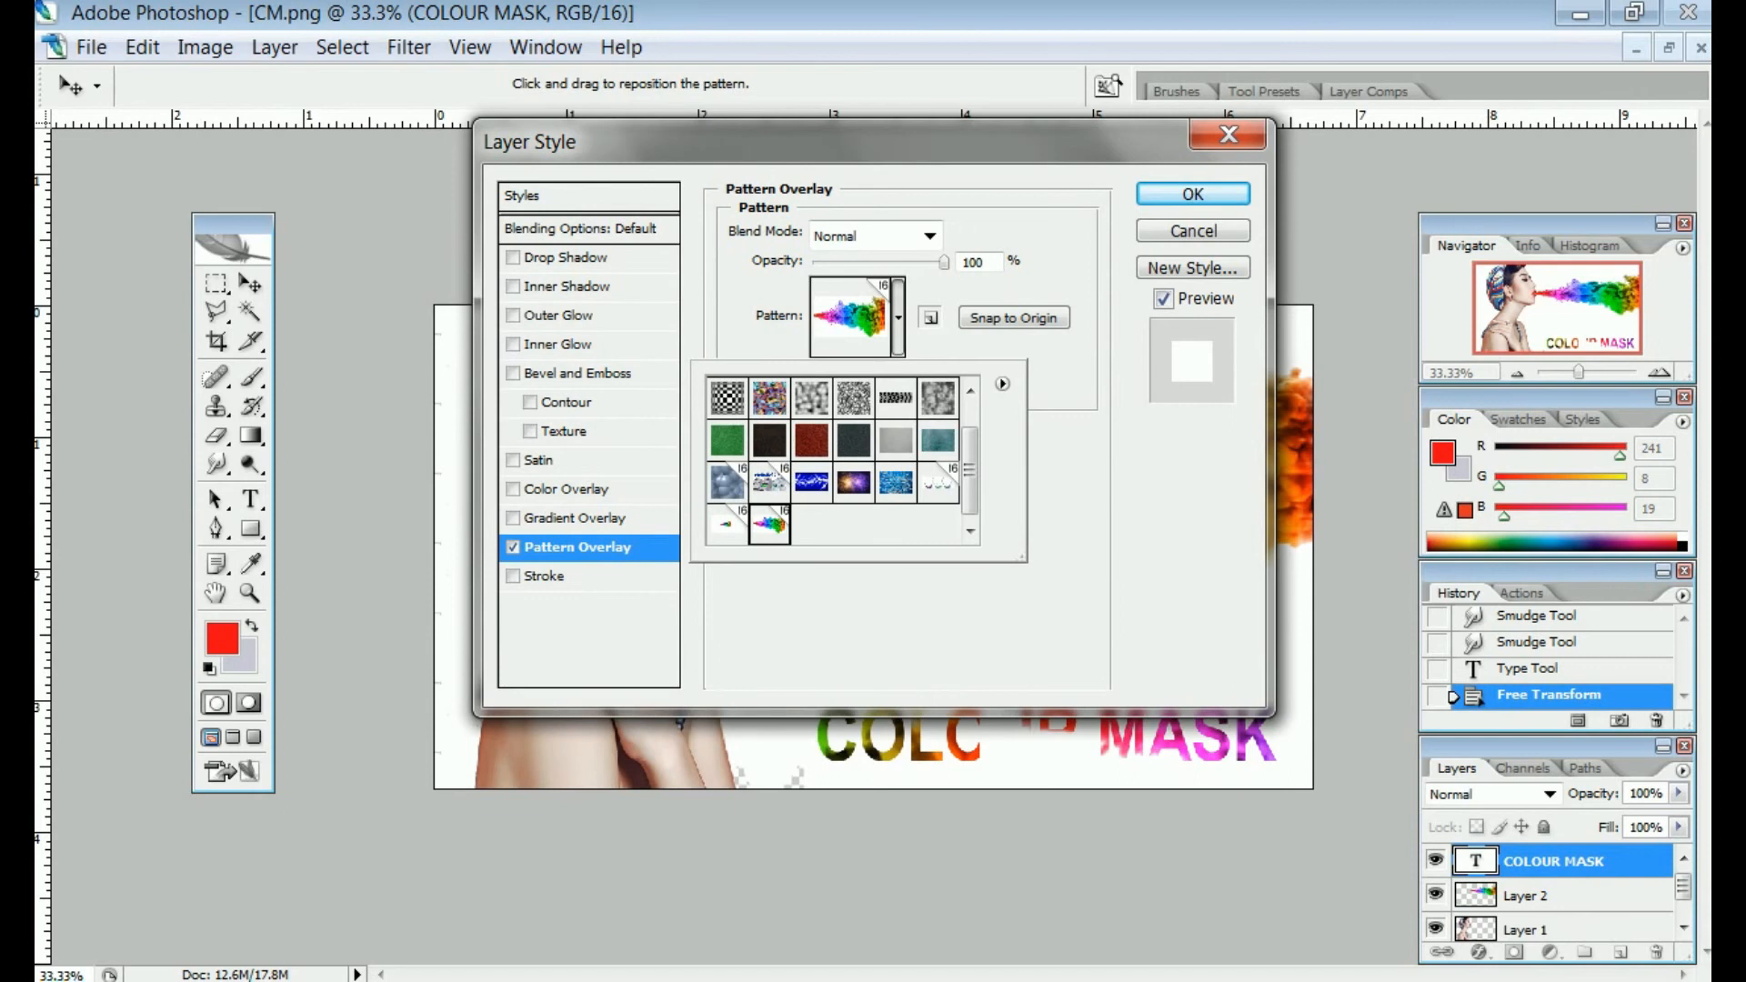
pyautogui.moveTo(636, 142); pyautogui.dragTo(1464, 211)
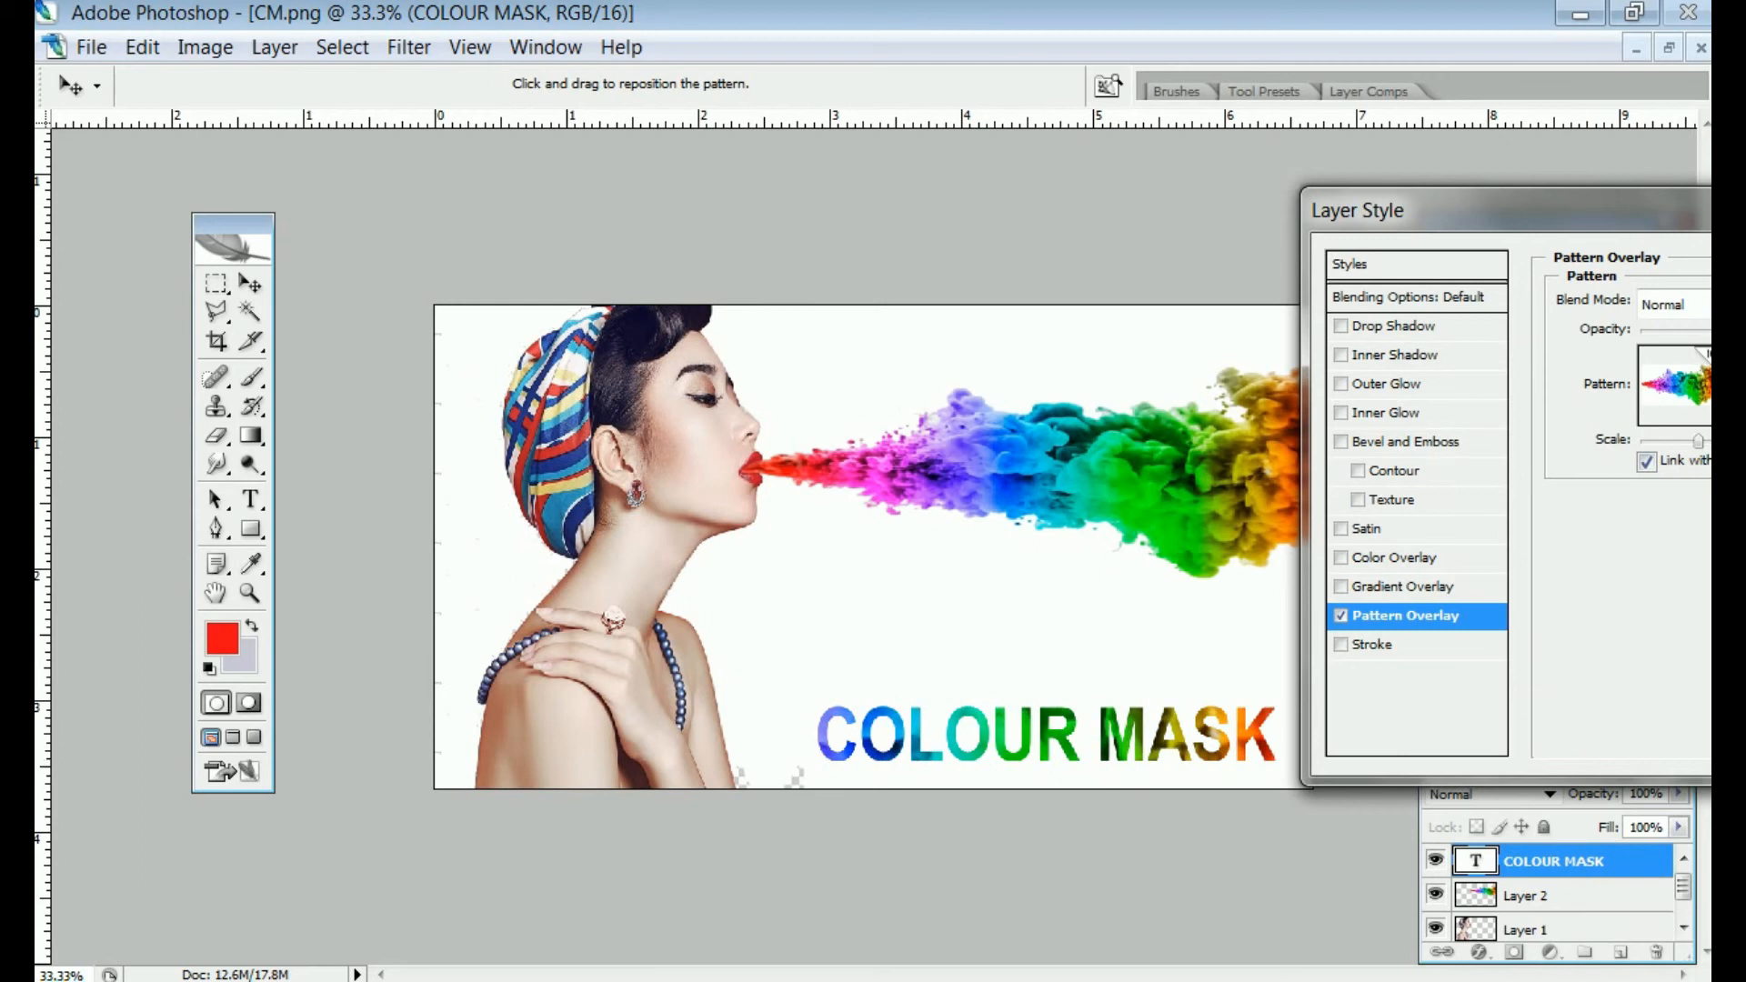
pyautogui.moveTo(1455, 210); pyautogui.dragTo(1091, 254)
pyautogui.press('Return')
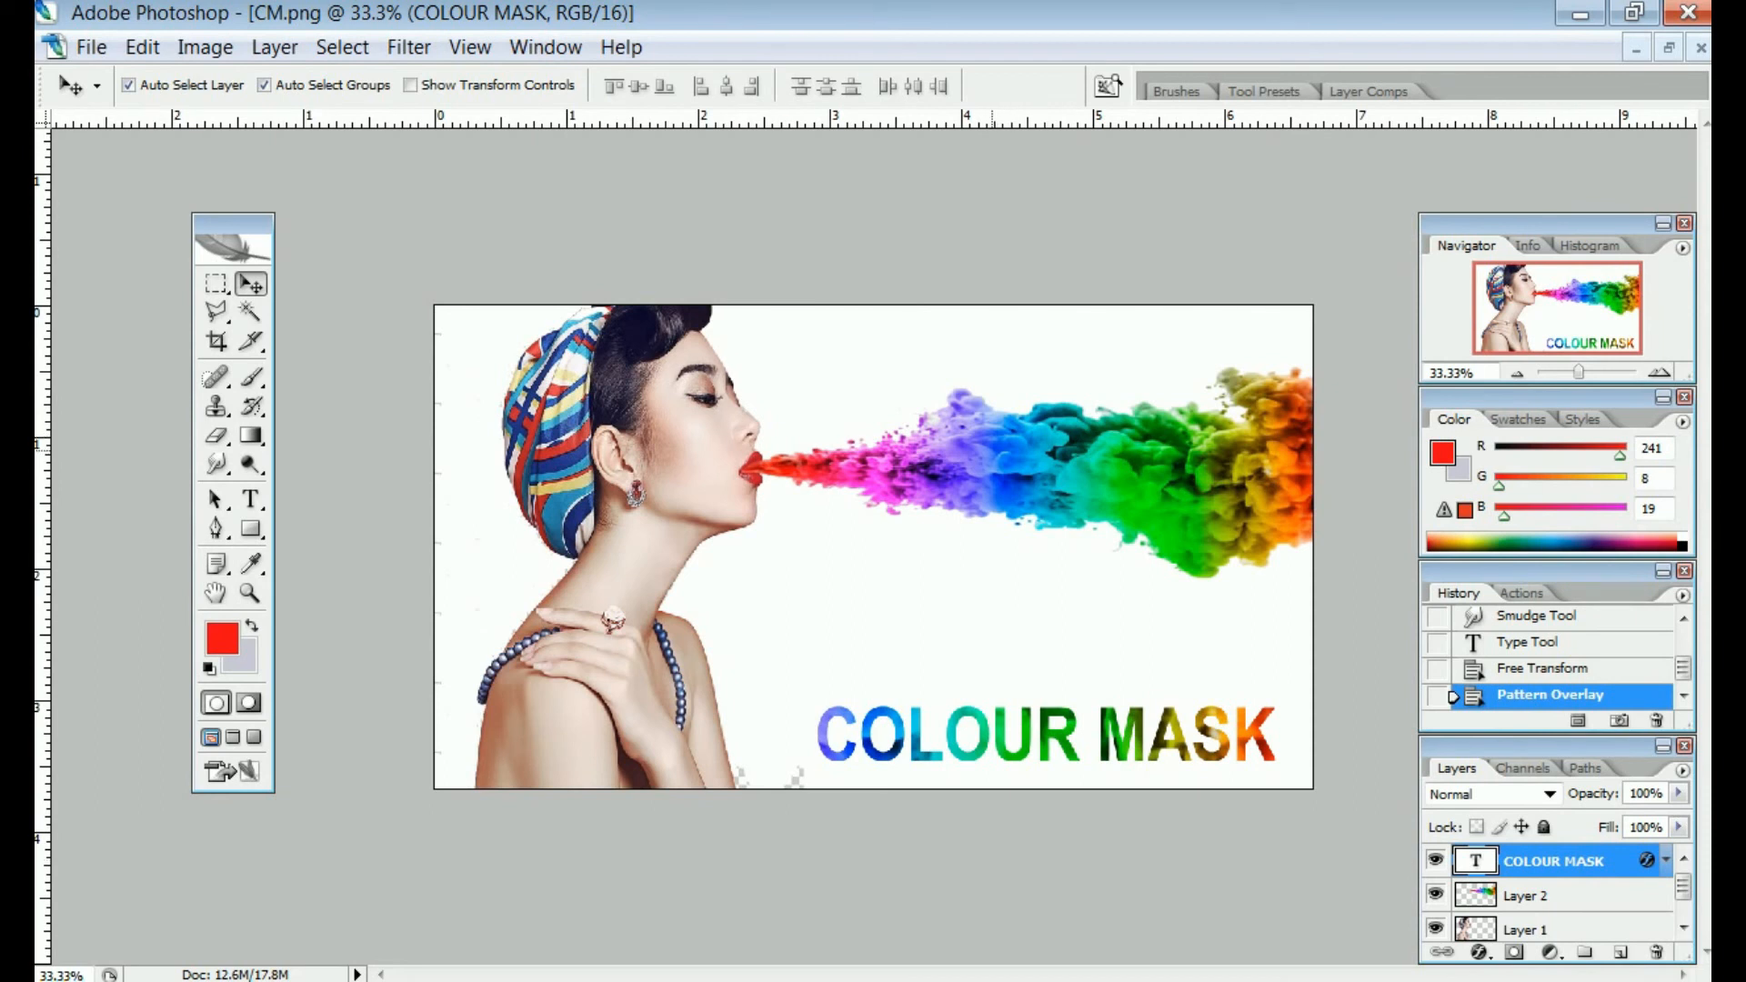
pyautogui.click(1546, 896)
pyautogui.keyDown('ctrl'); pyautogui.click(1546, 896); pyautogui.keyUp('ctrl')
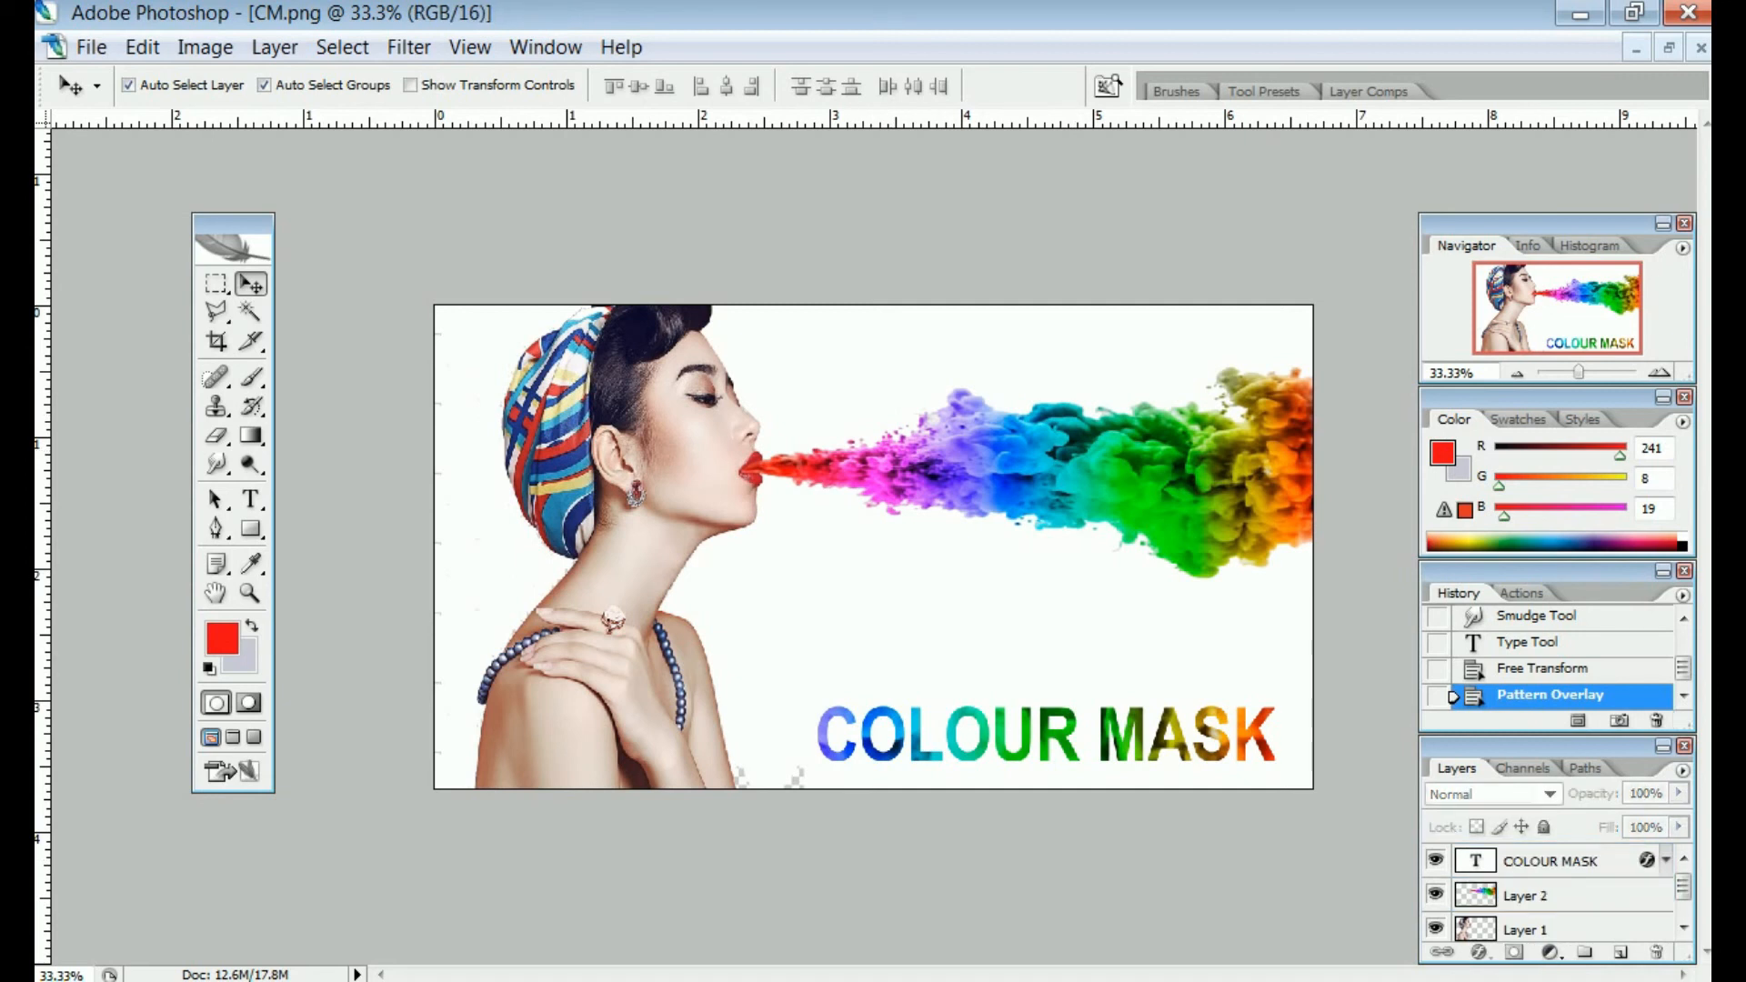
pyautogui.click(1527, 929)
pyautogui.click(1541, 924)
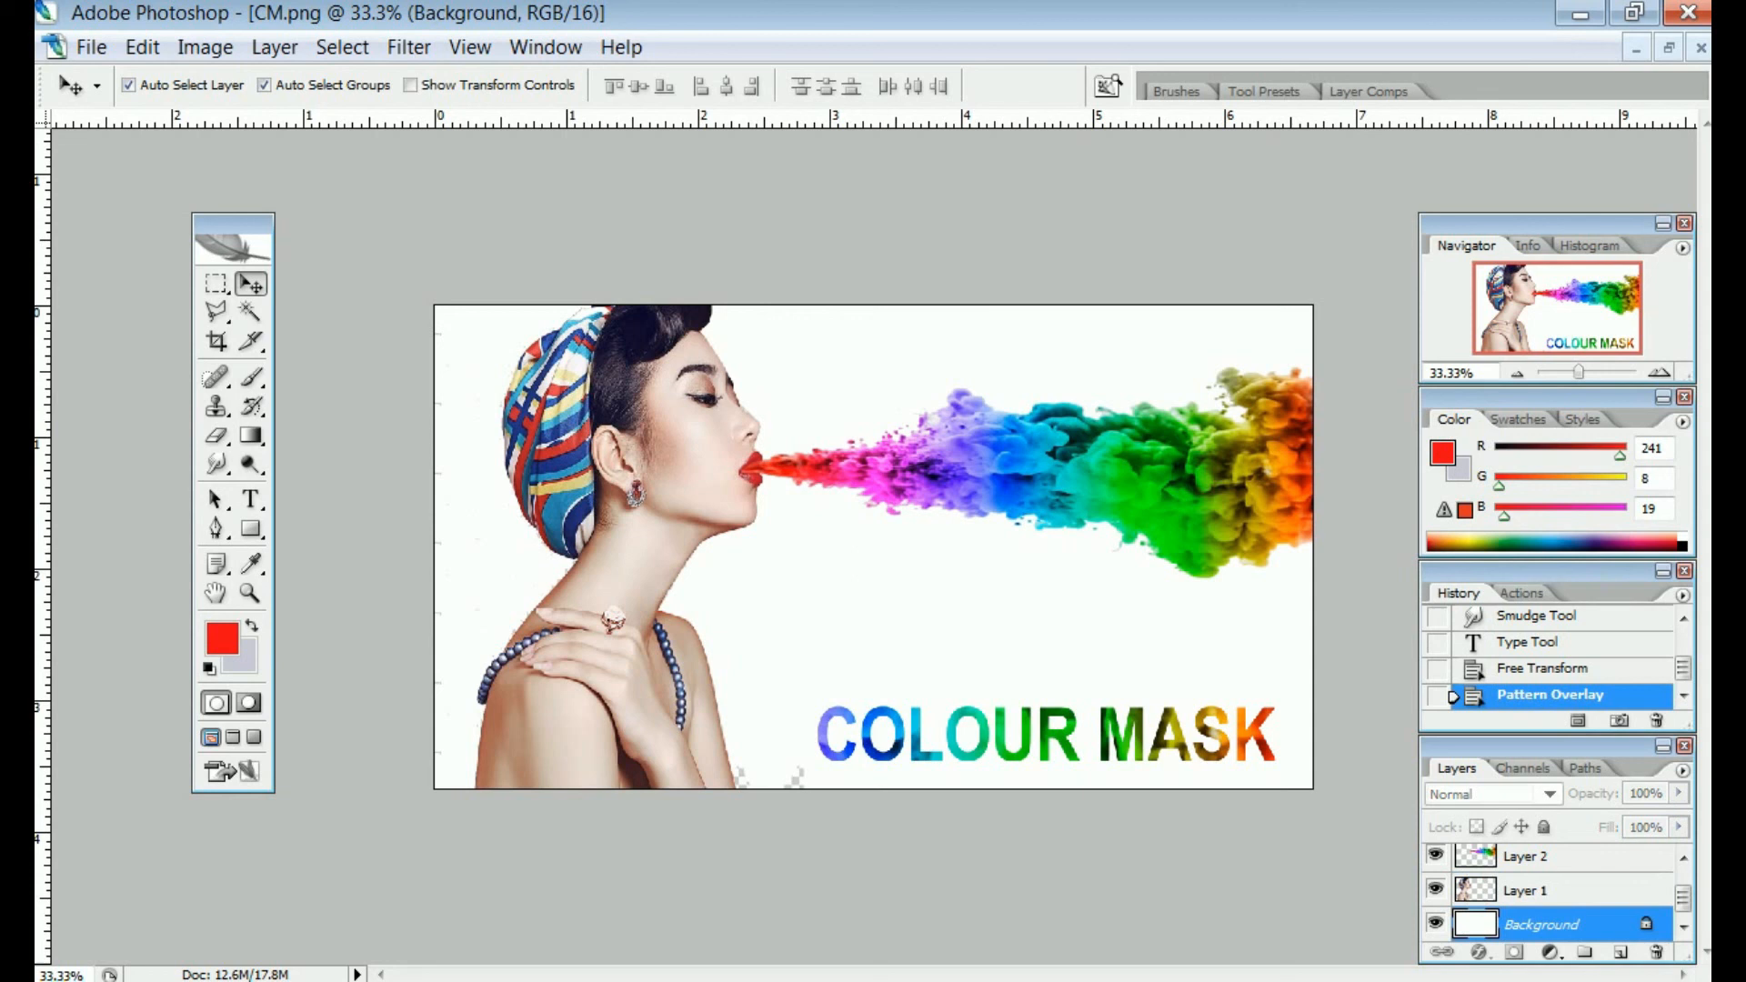
pyautogui.click(275, 46)
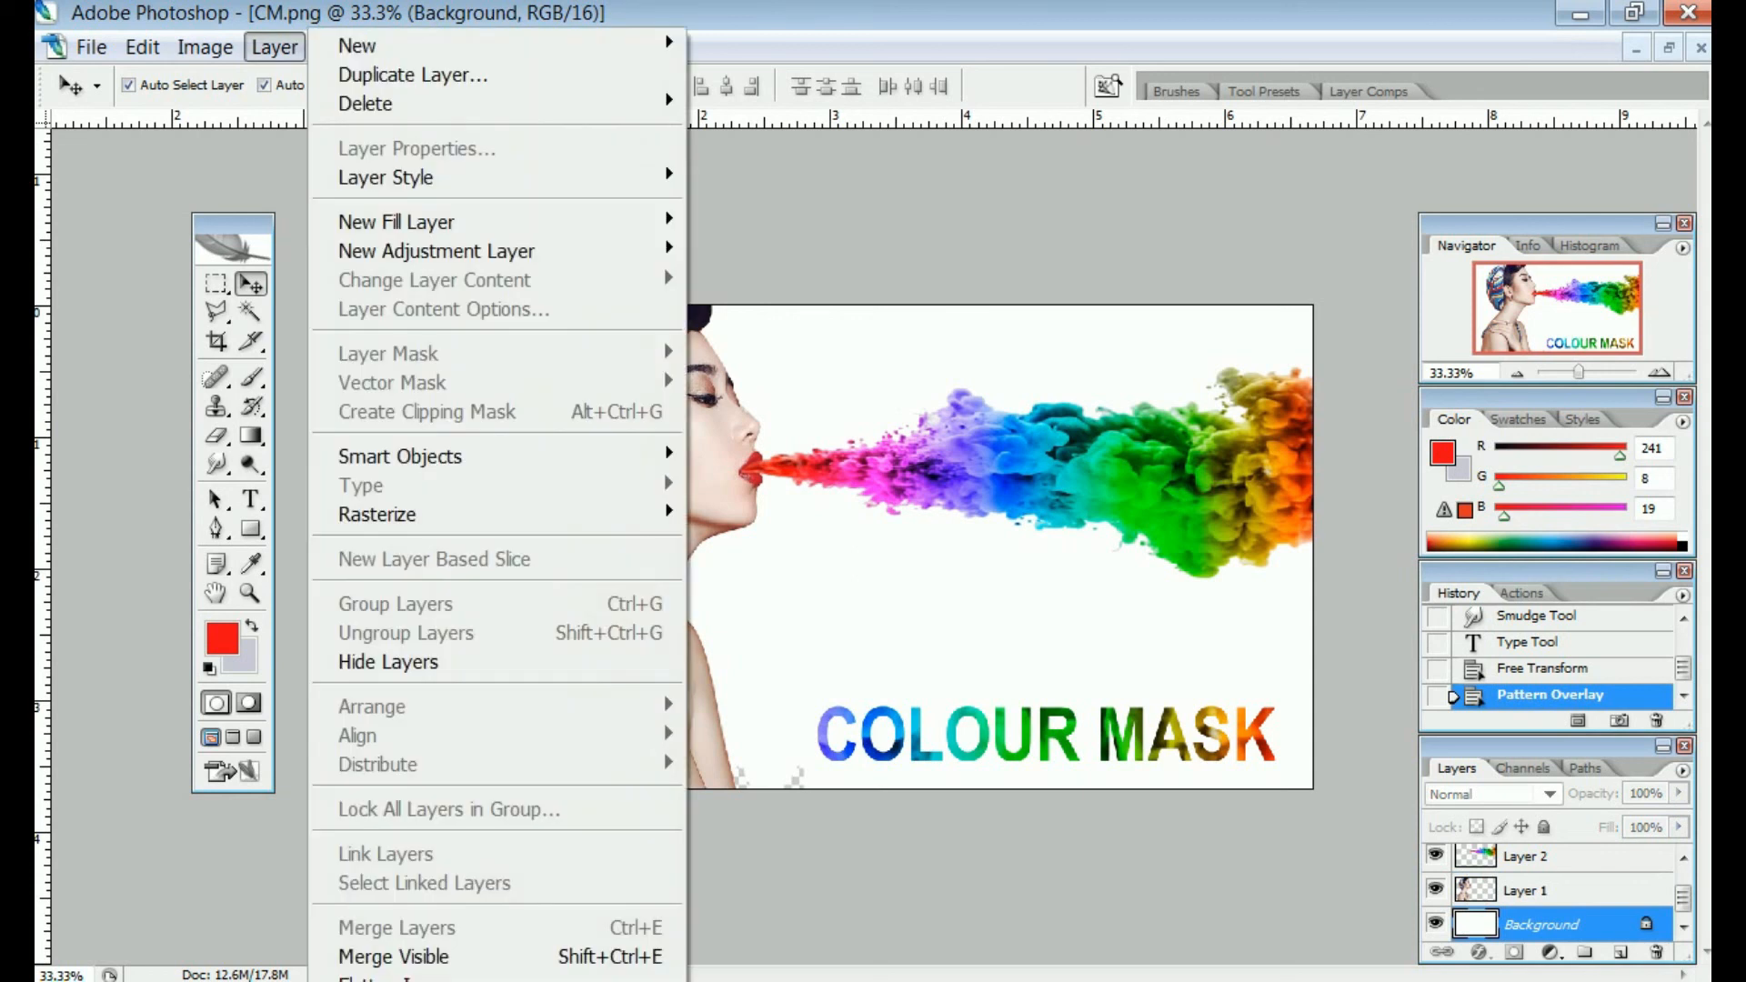
pyautogui.click(275, 46)
pyautogui.click(408, 46)
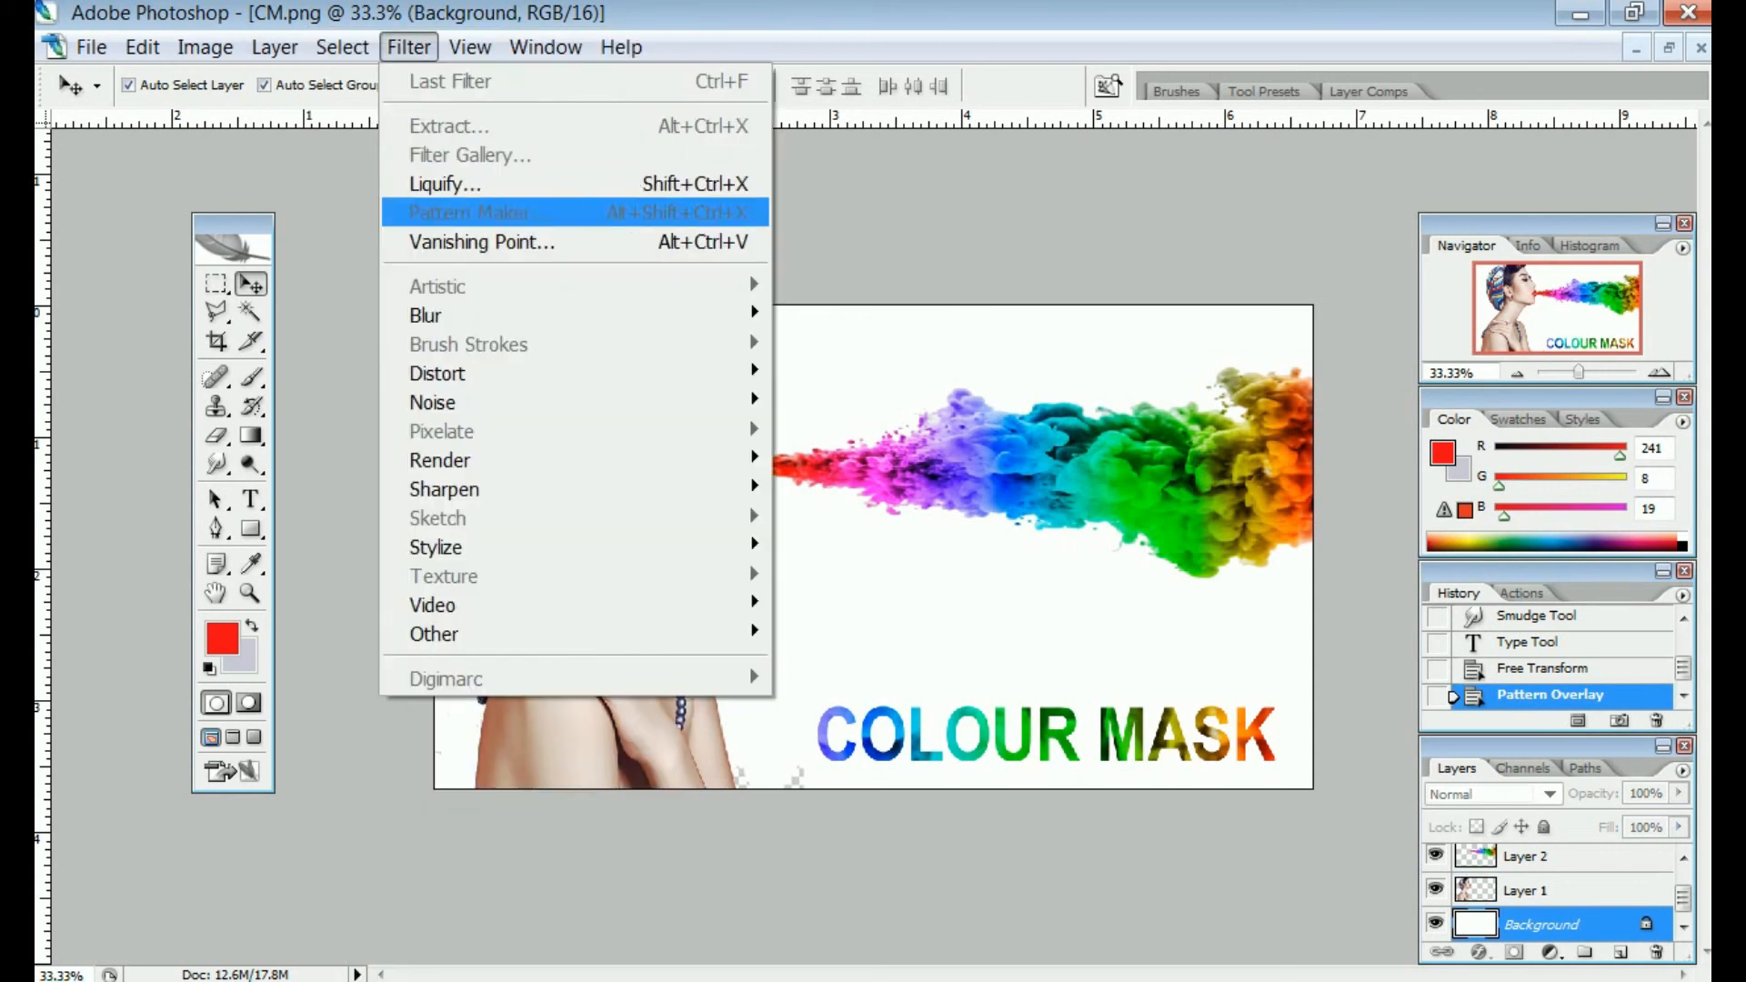
pyautogui.moveTo(433, 402)
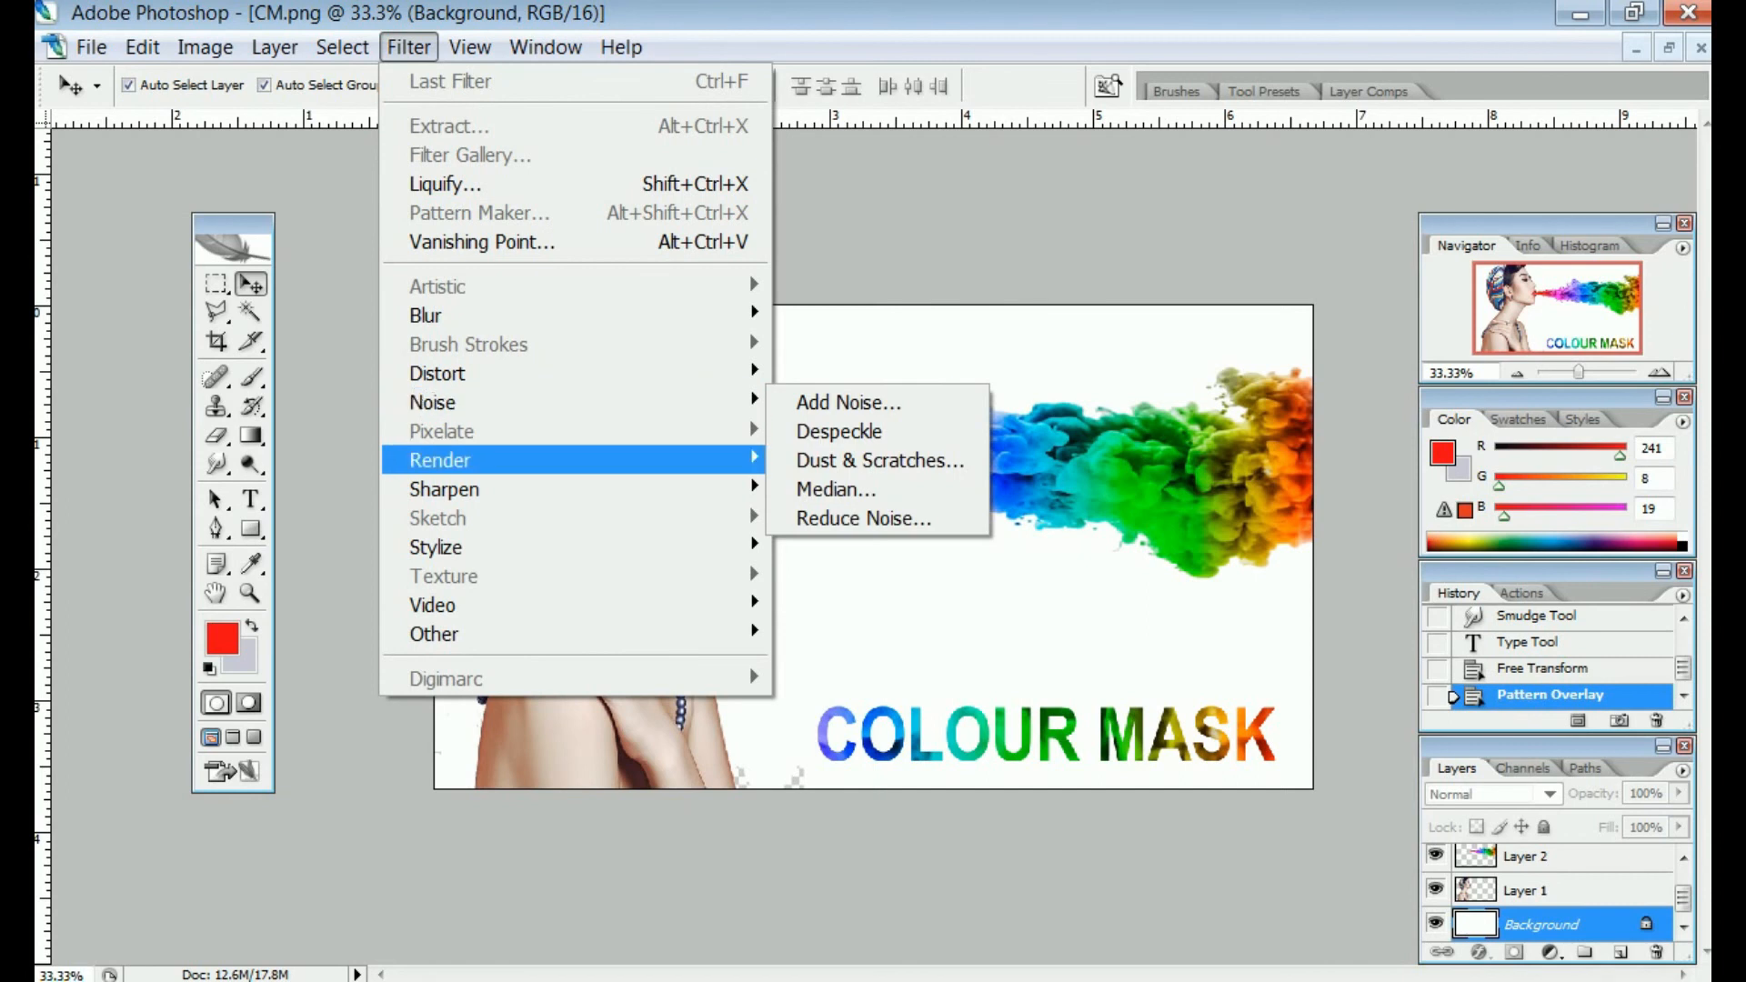
pyautogui.moveTo(440, 460)
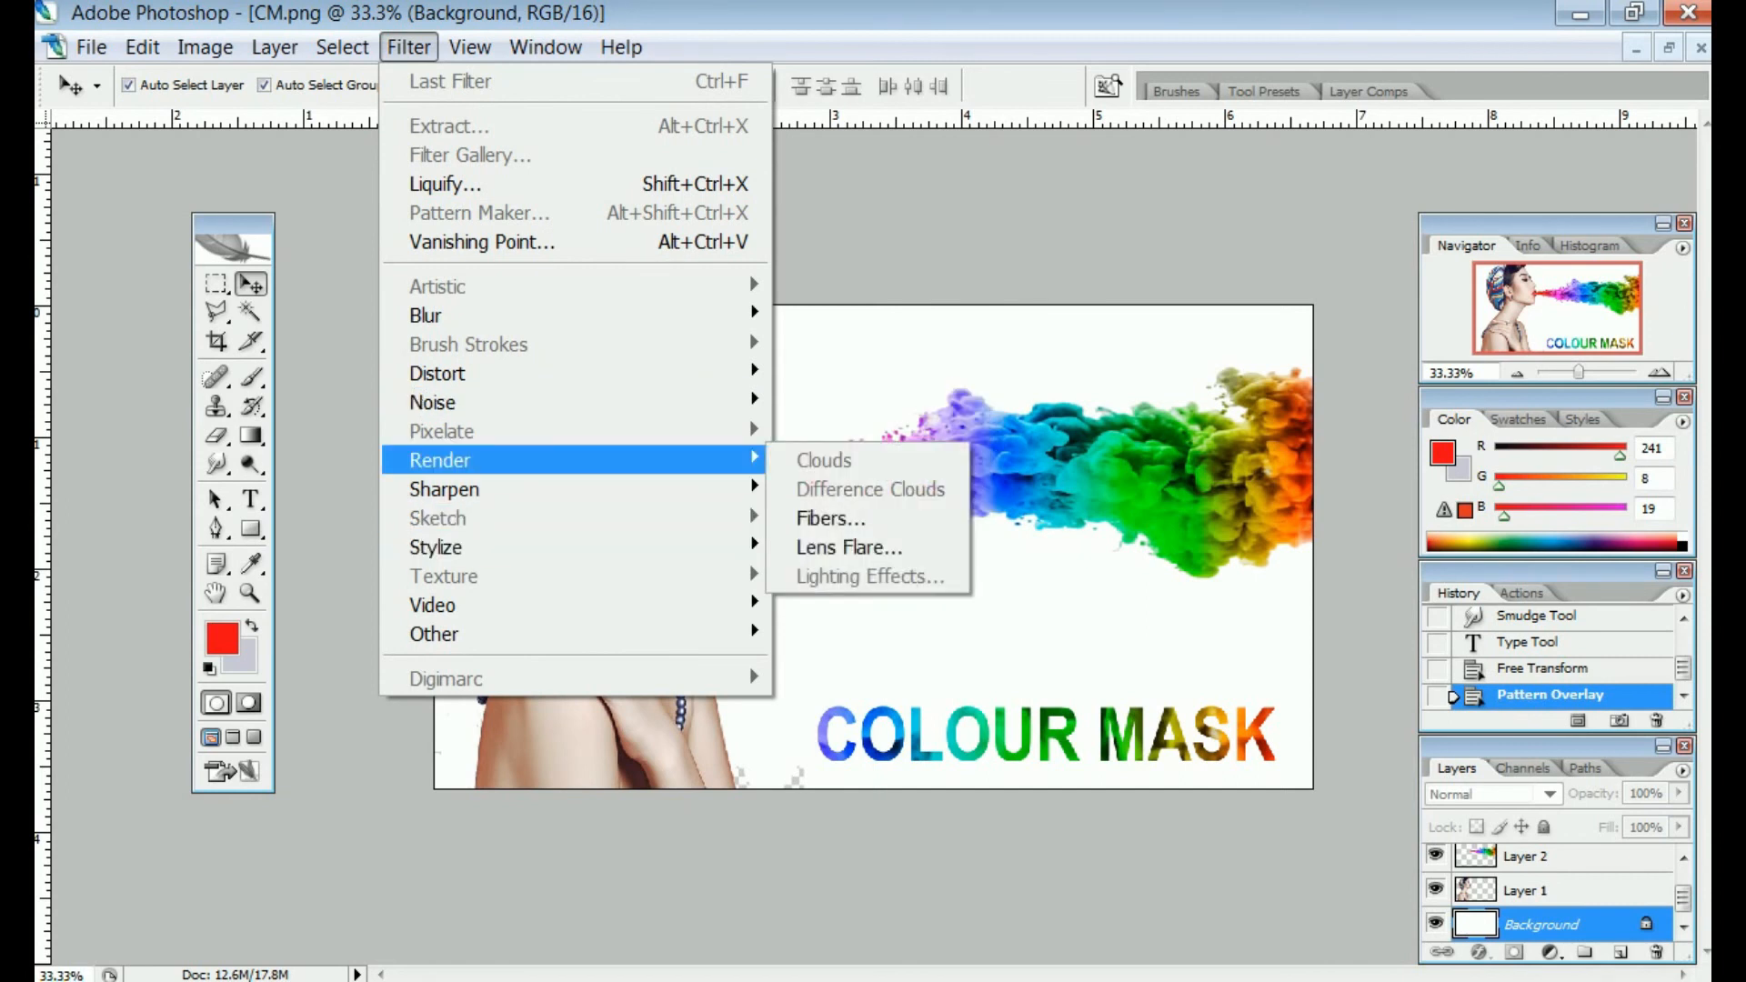
pyautogui.click(848, 547)
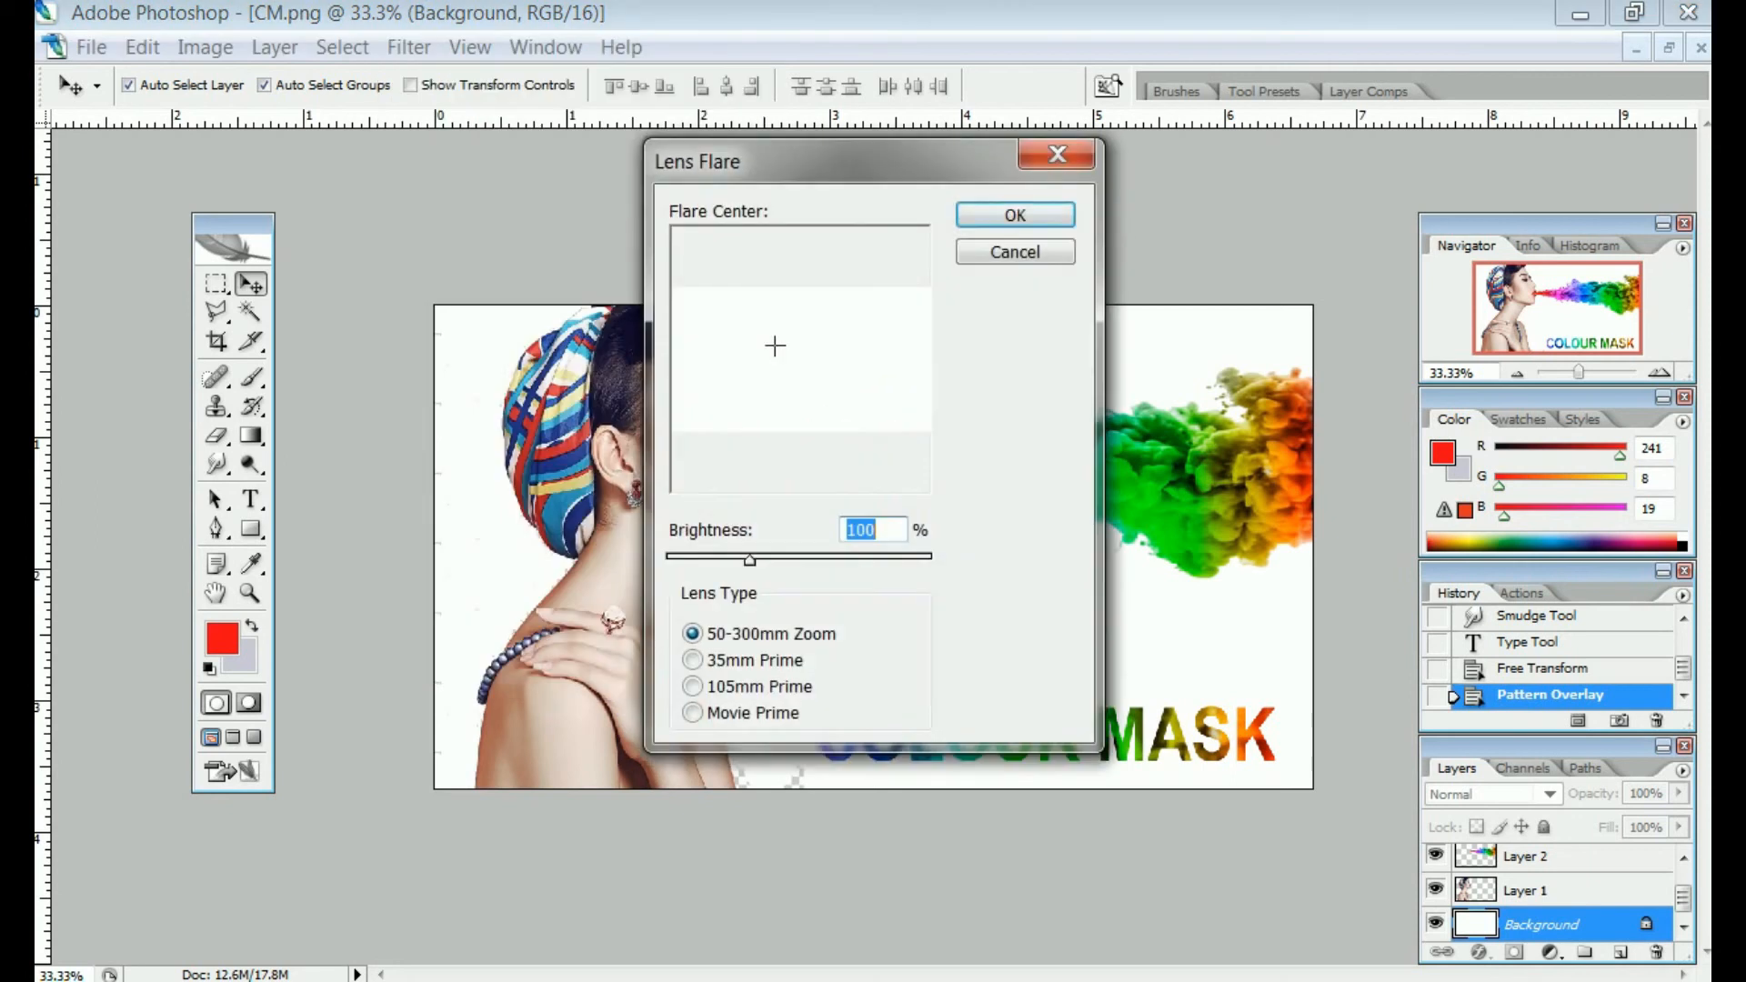
pyautogui.click(1058, 155)
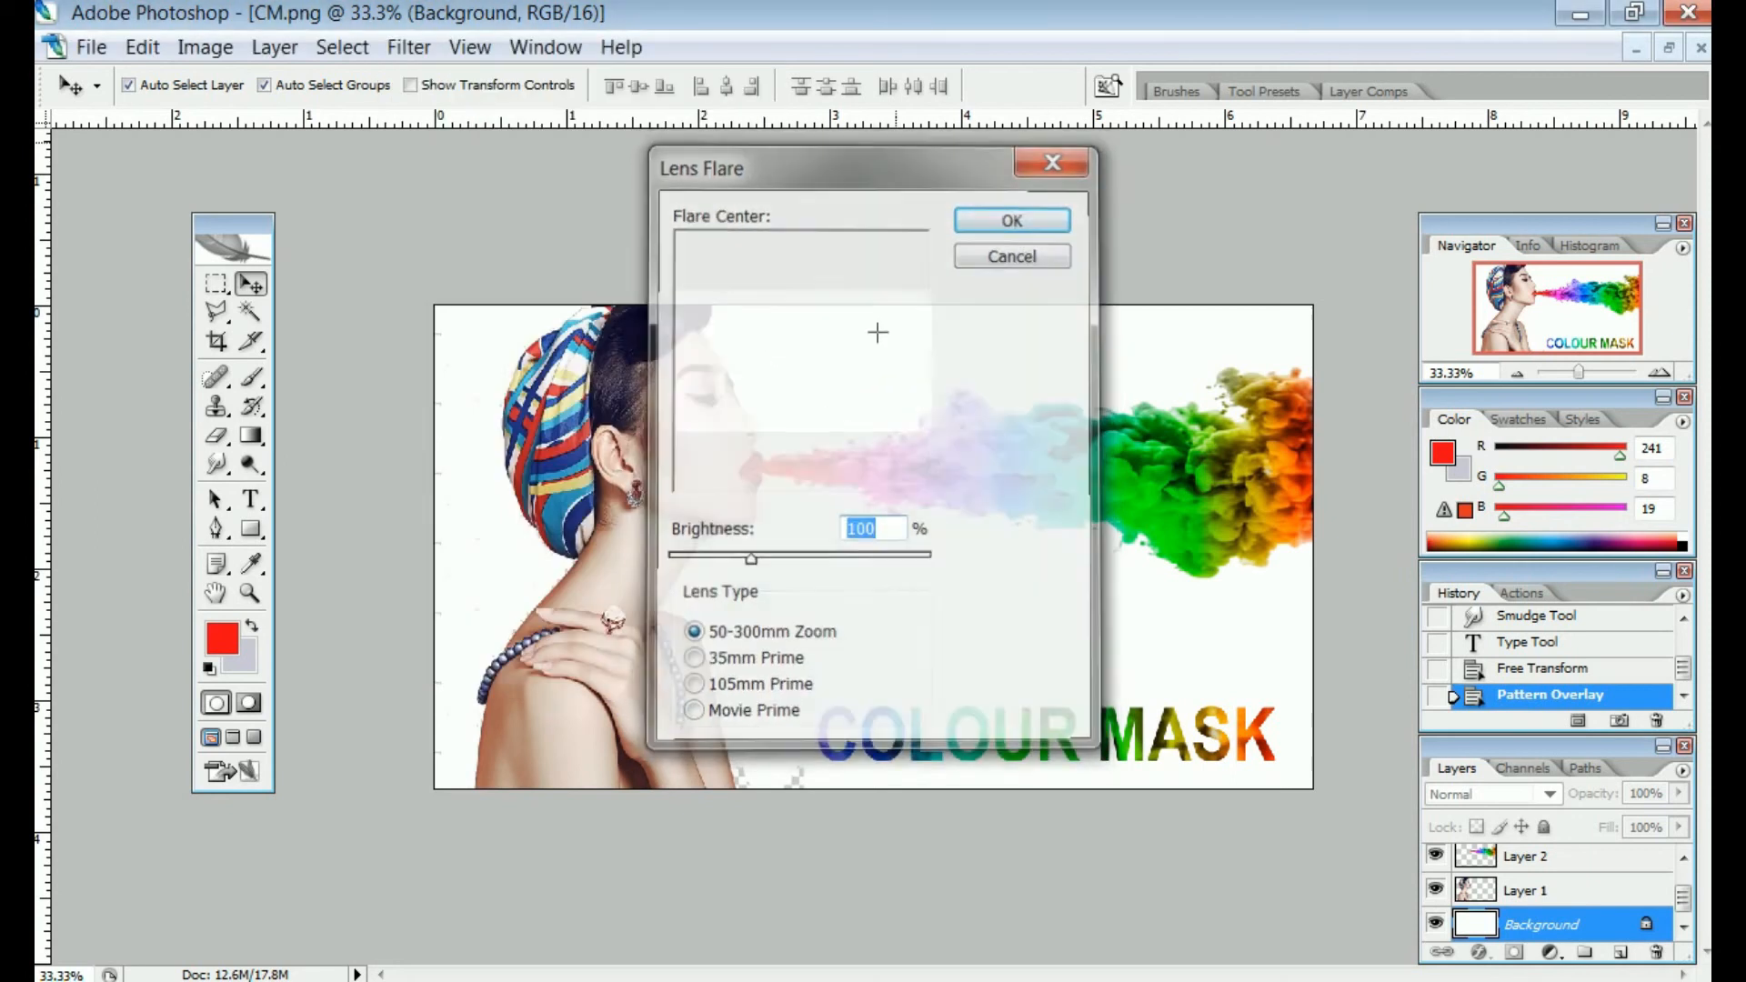
pyautogui.click(408, 48)
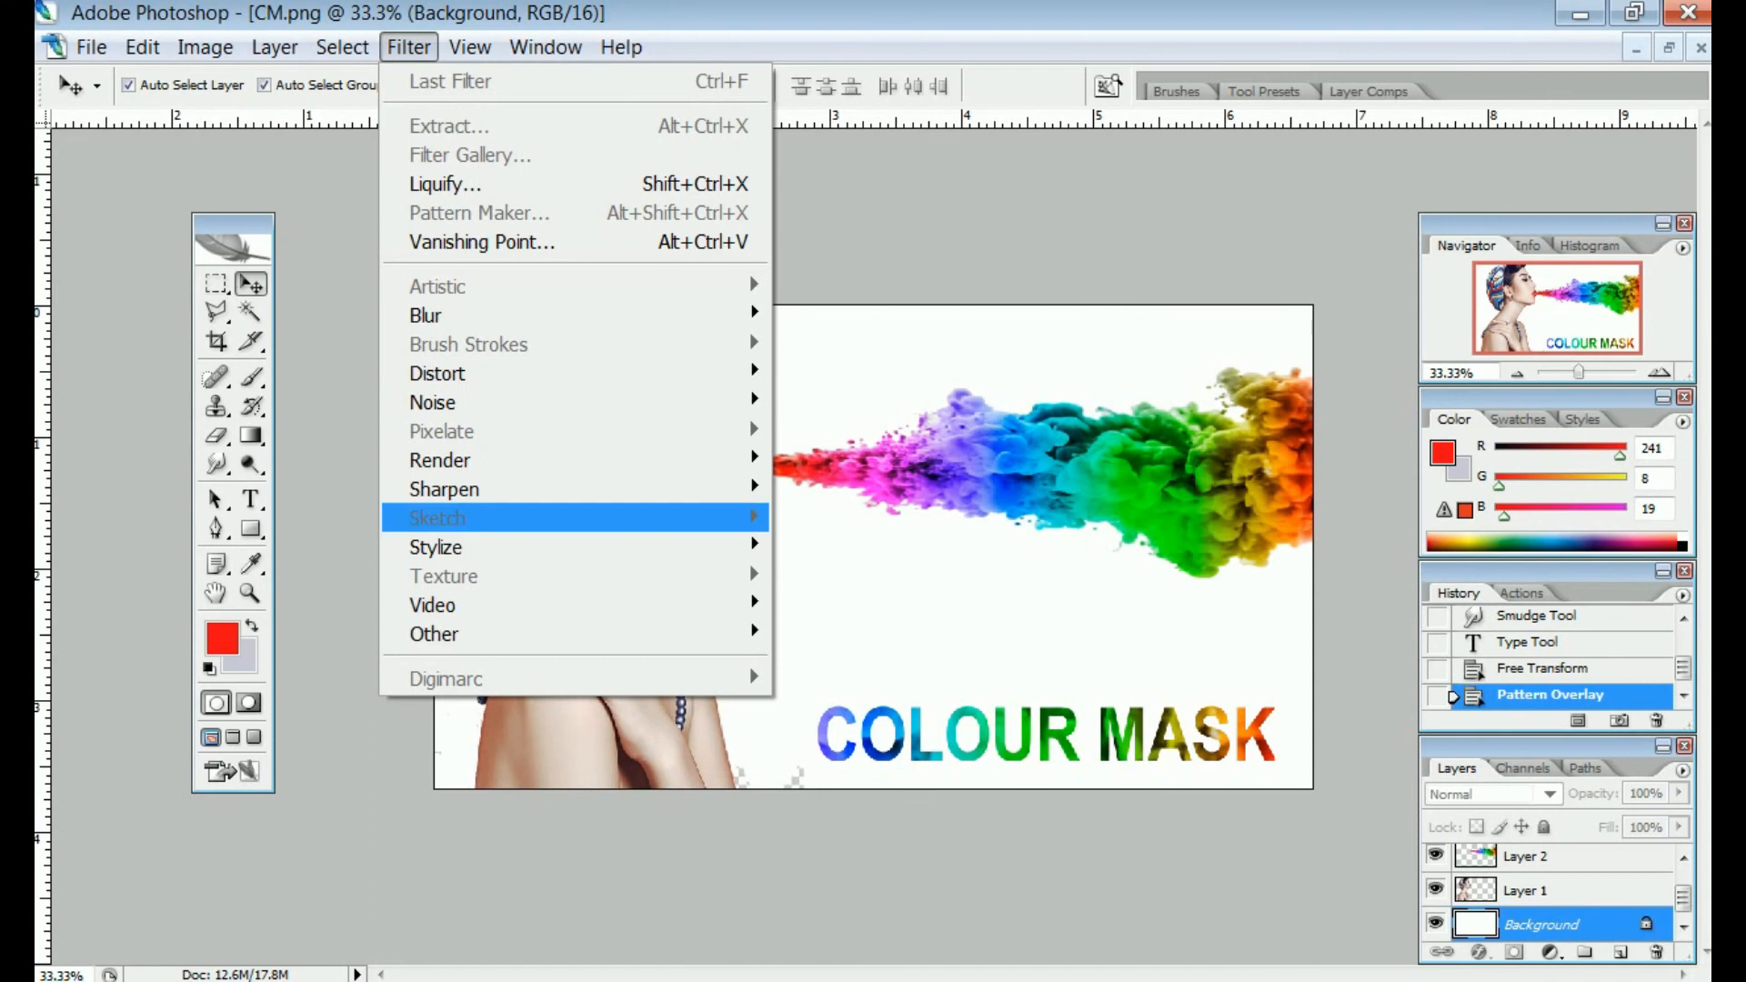
pyautogui.moveTo(436, 547)
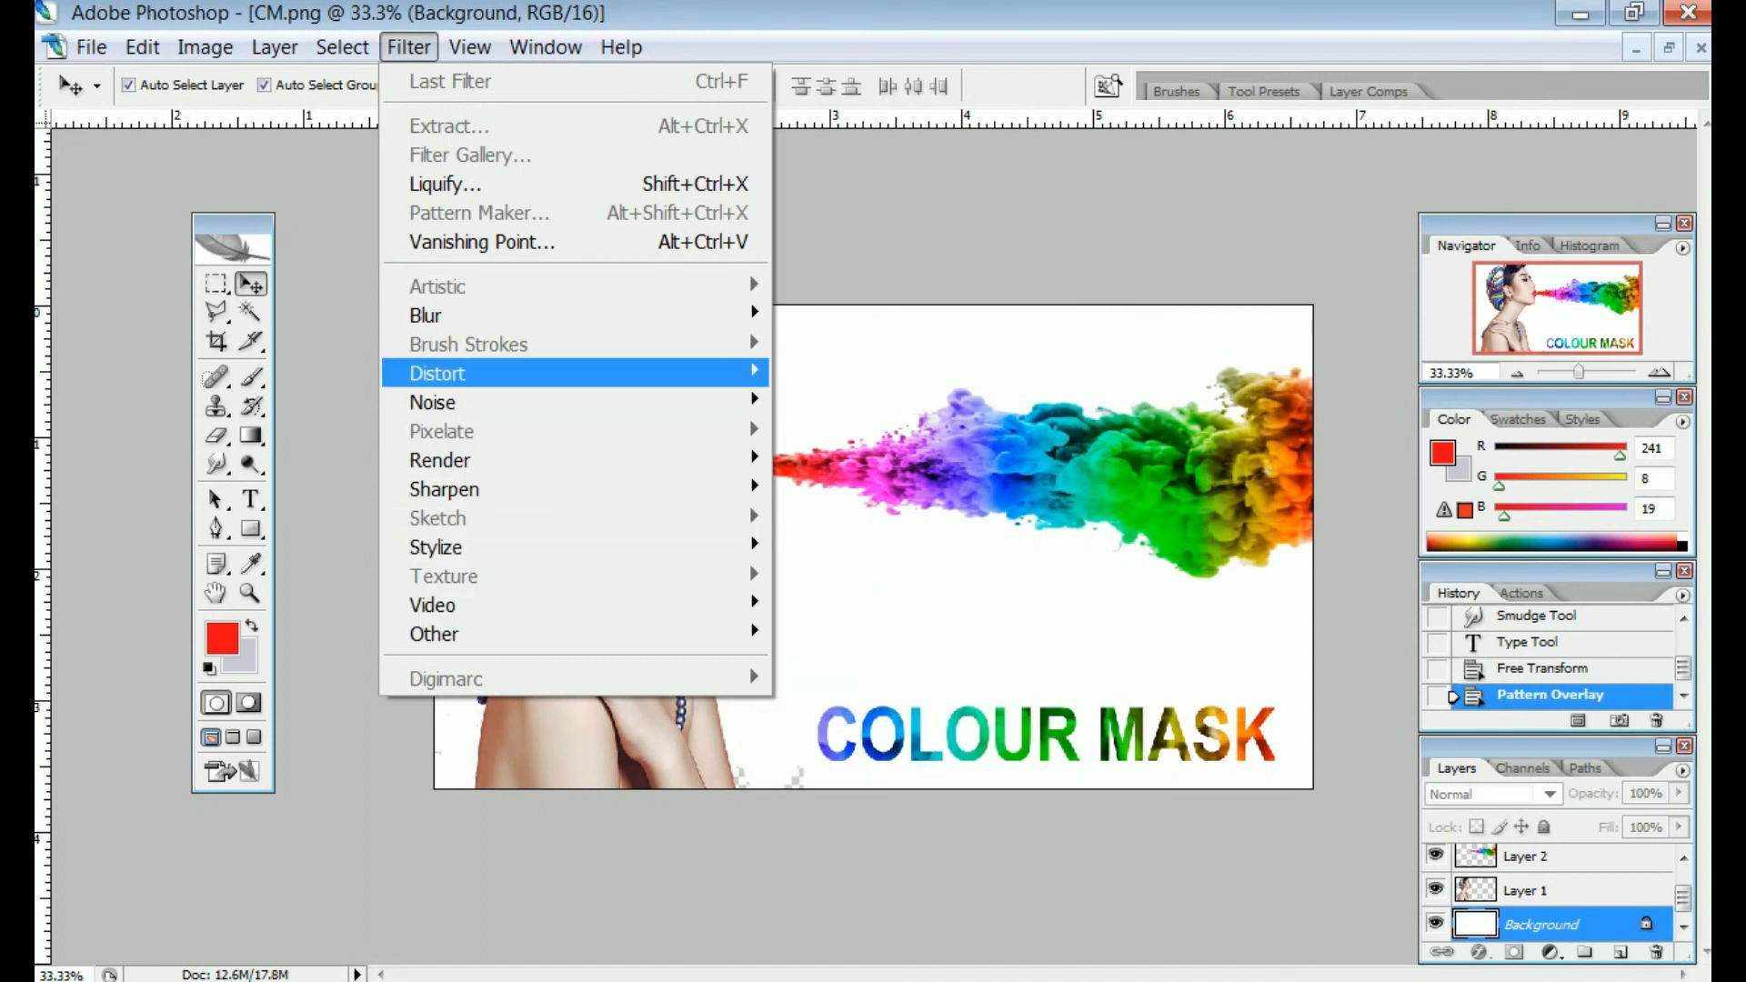
pyautogui.click(871, 460)
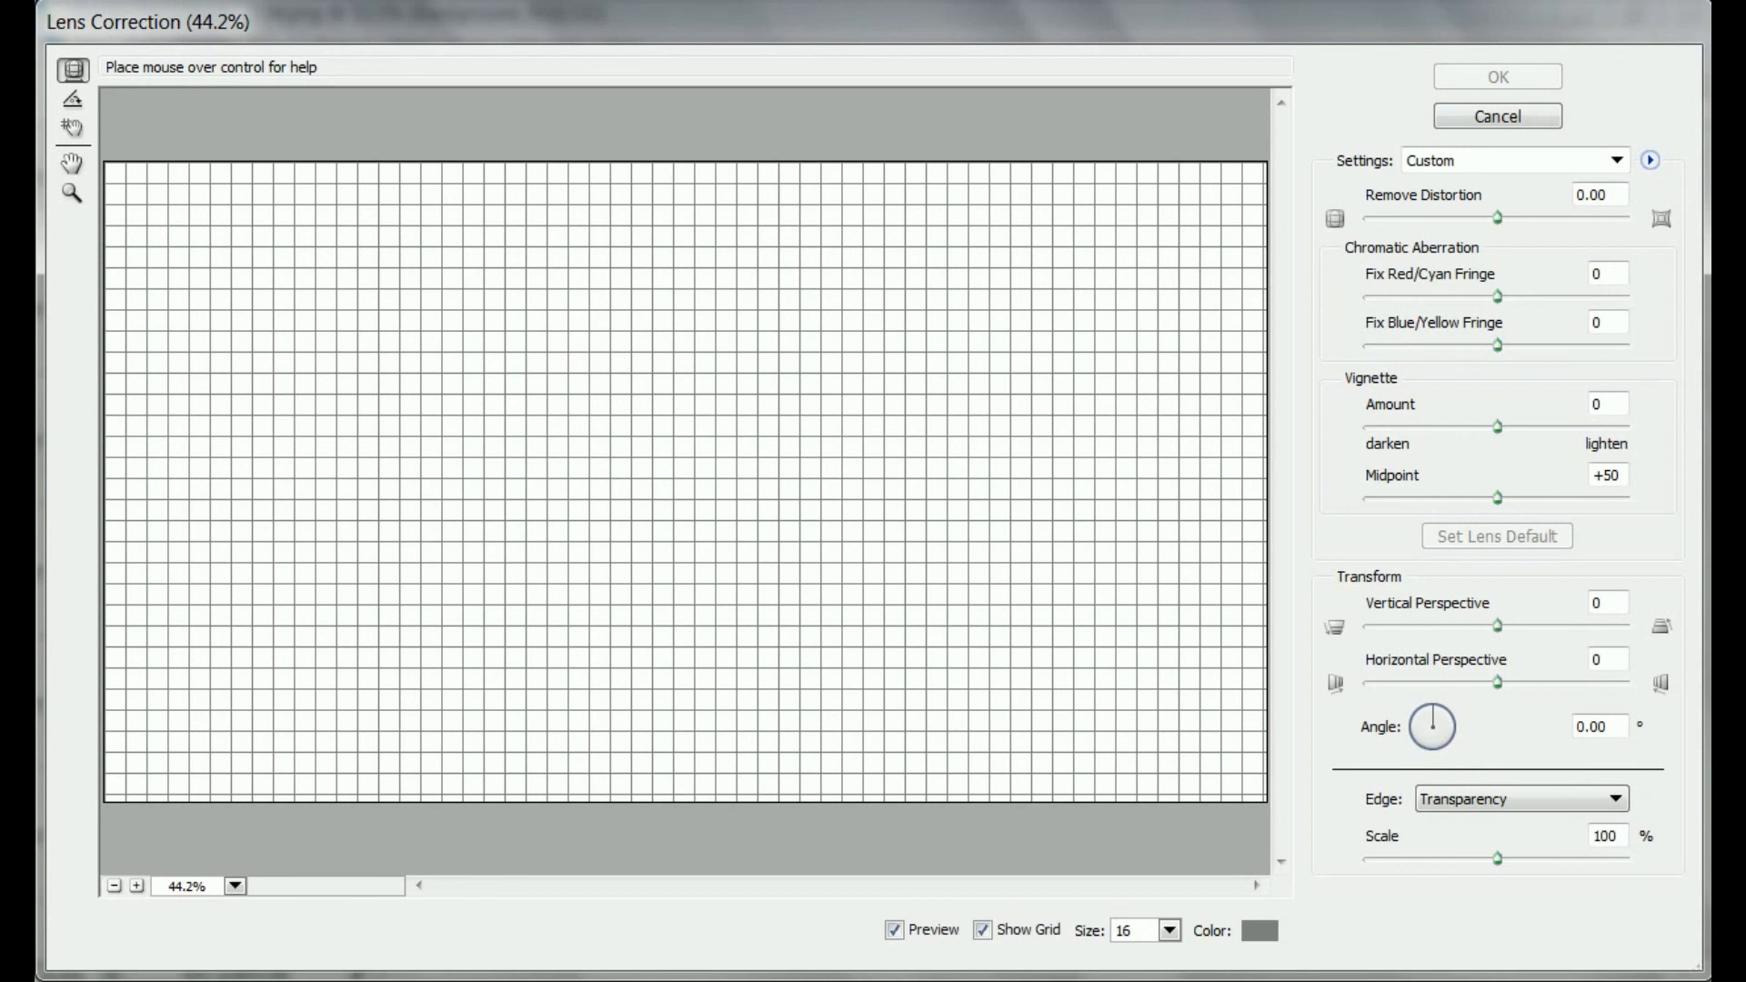
pyautogui.click(1498, 117)
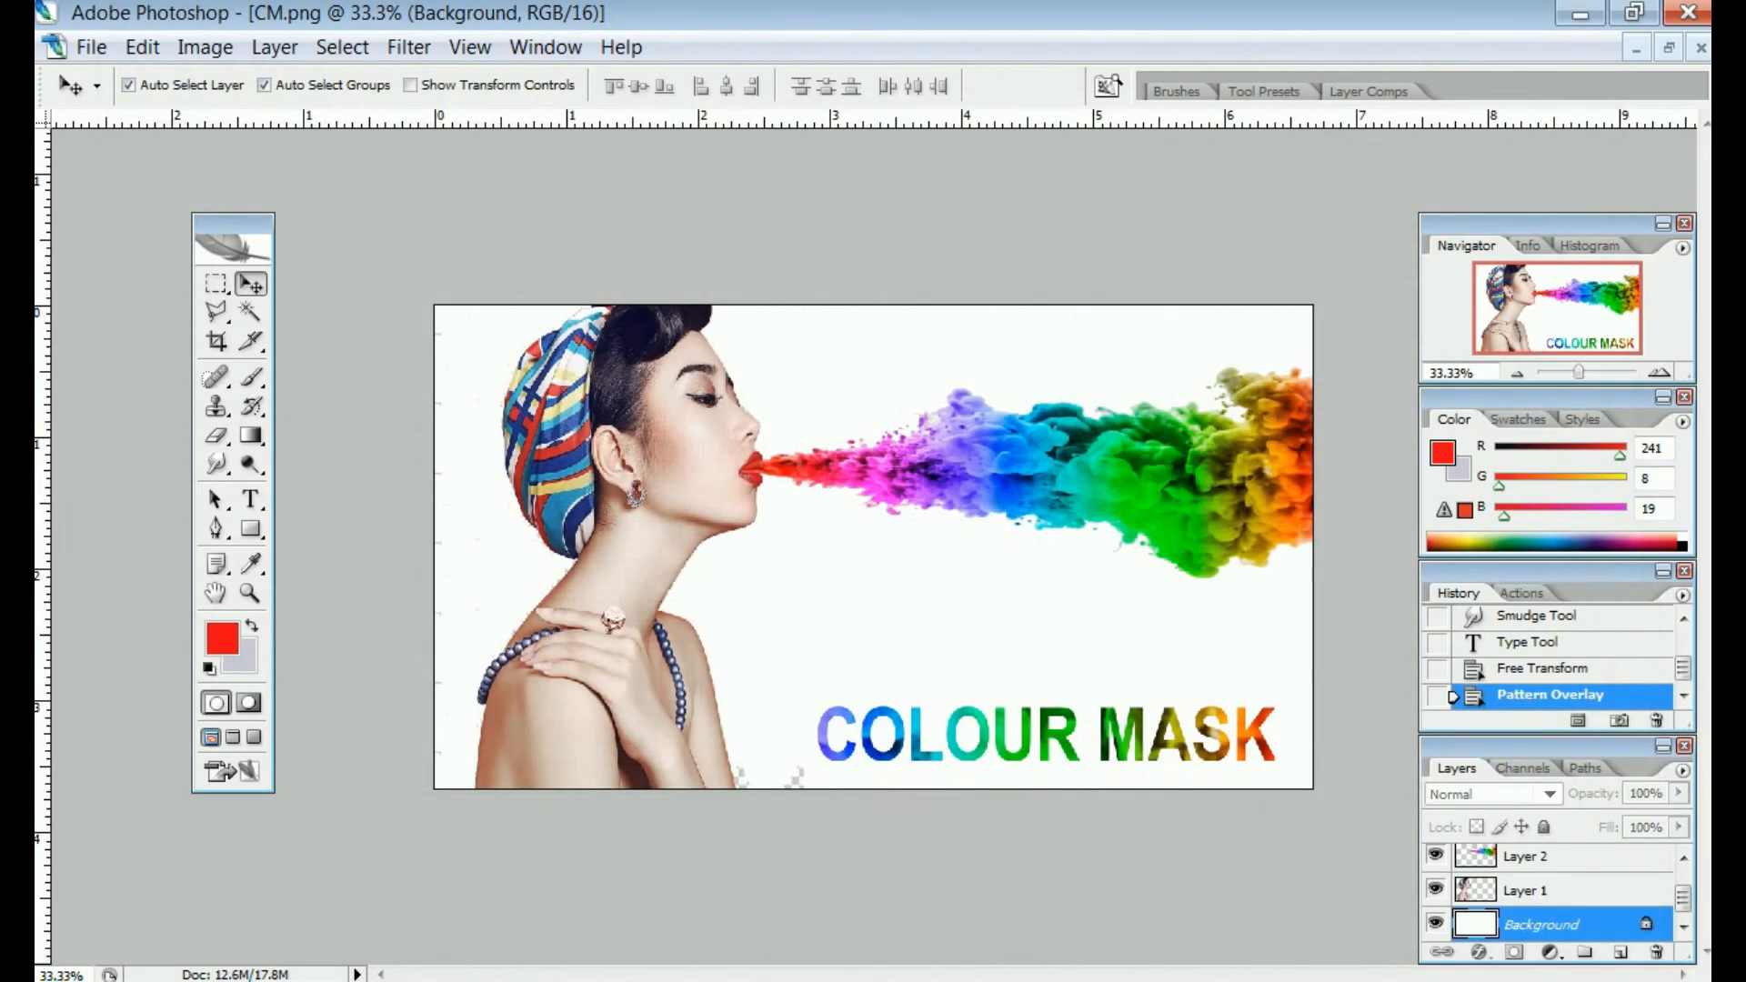
# Flatten the image into a single Background layer, dismissing the locked-layer errors
pyautogui.rightClick(1528, 890)
pyautogui.click(1528, 865)
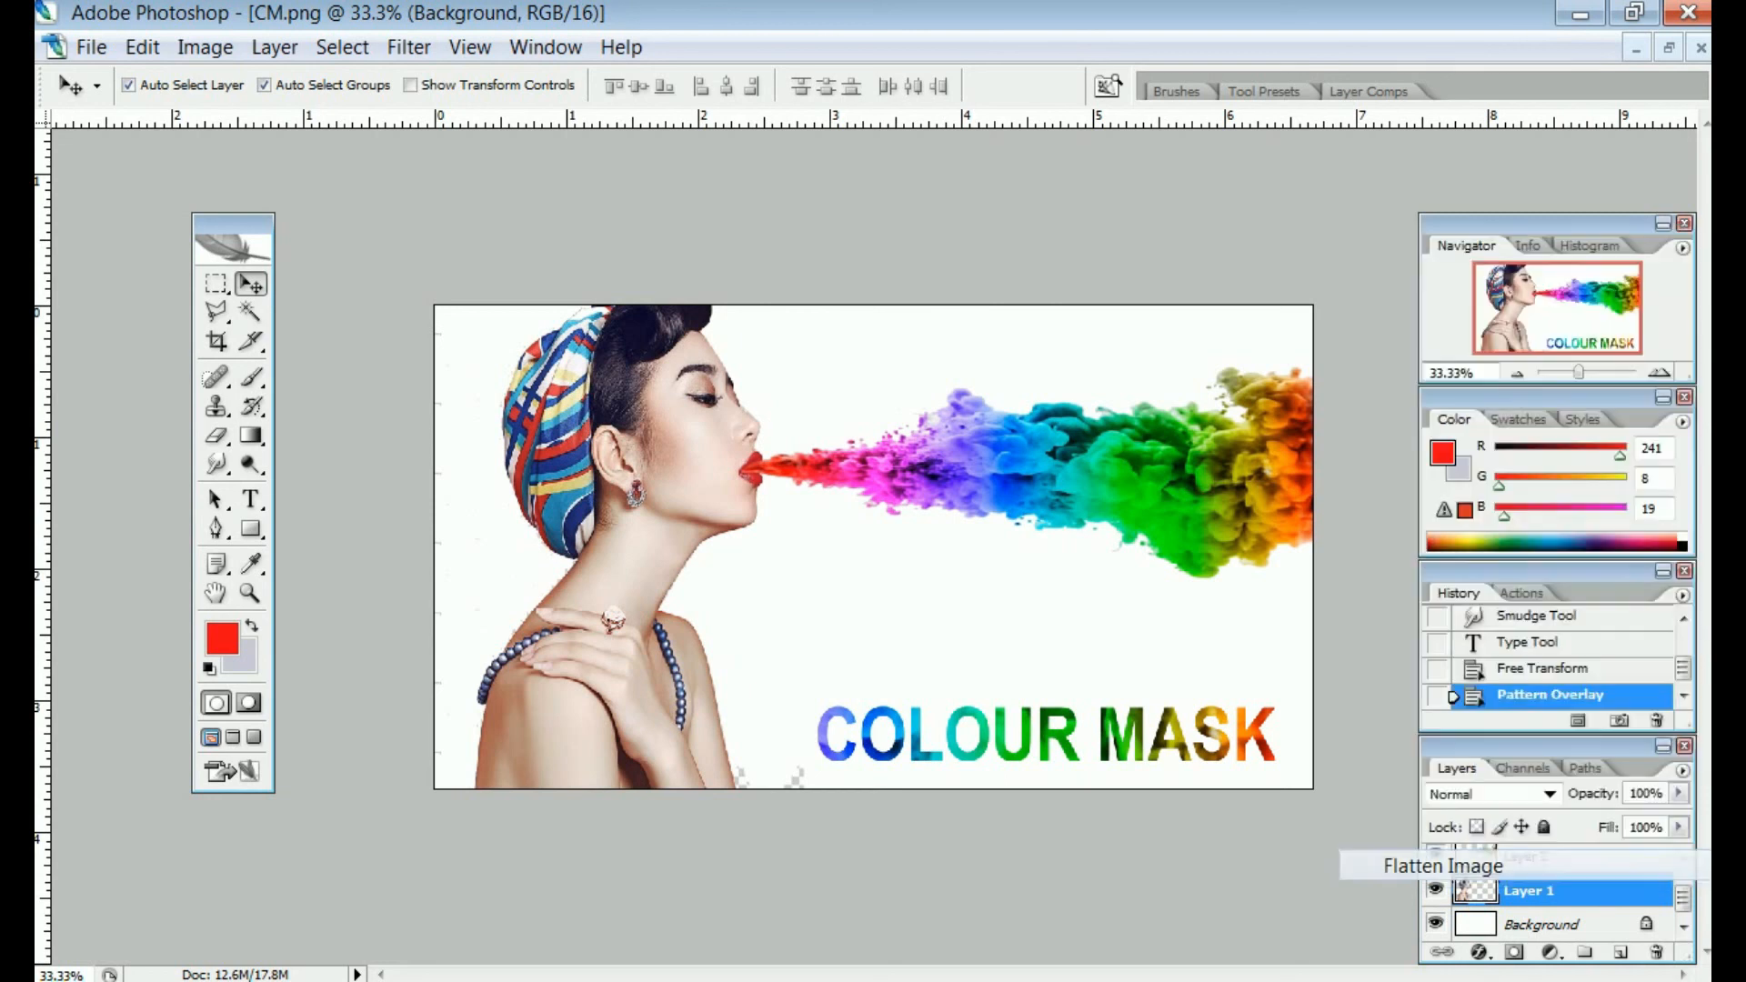
pyautogui.click(996, 478)
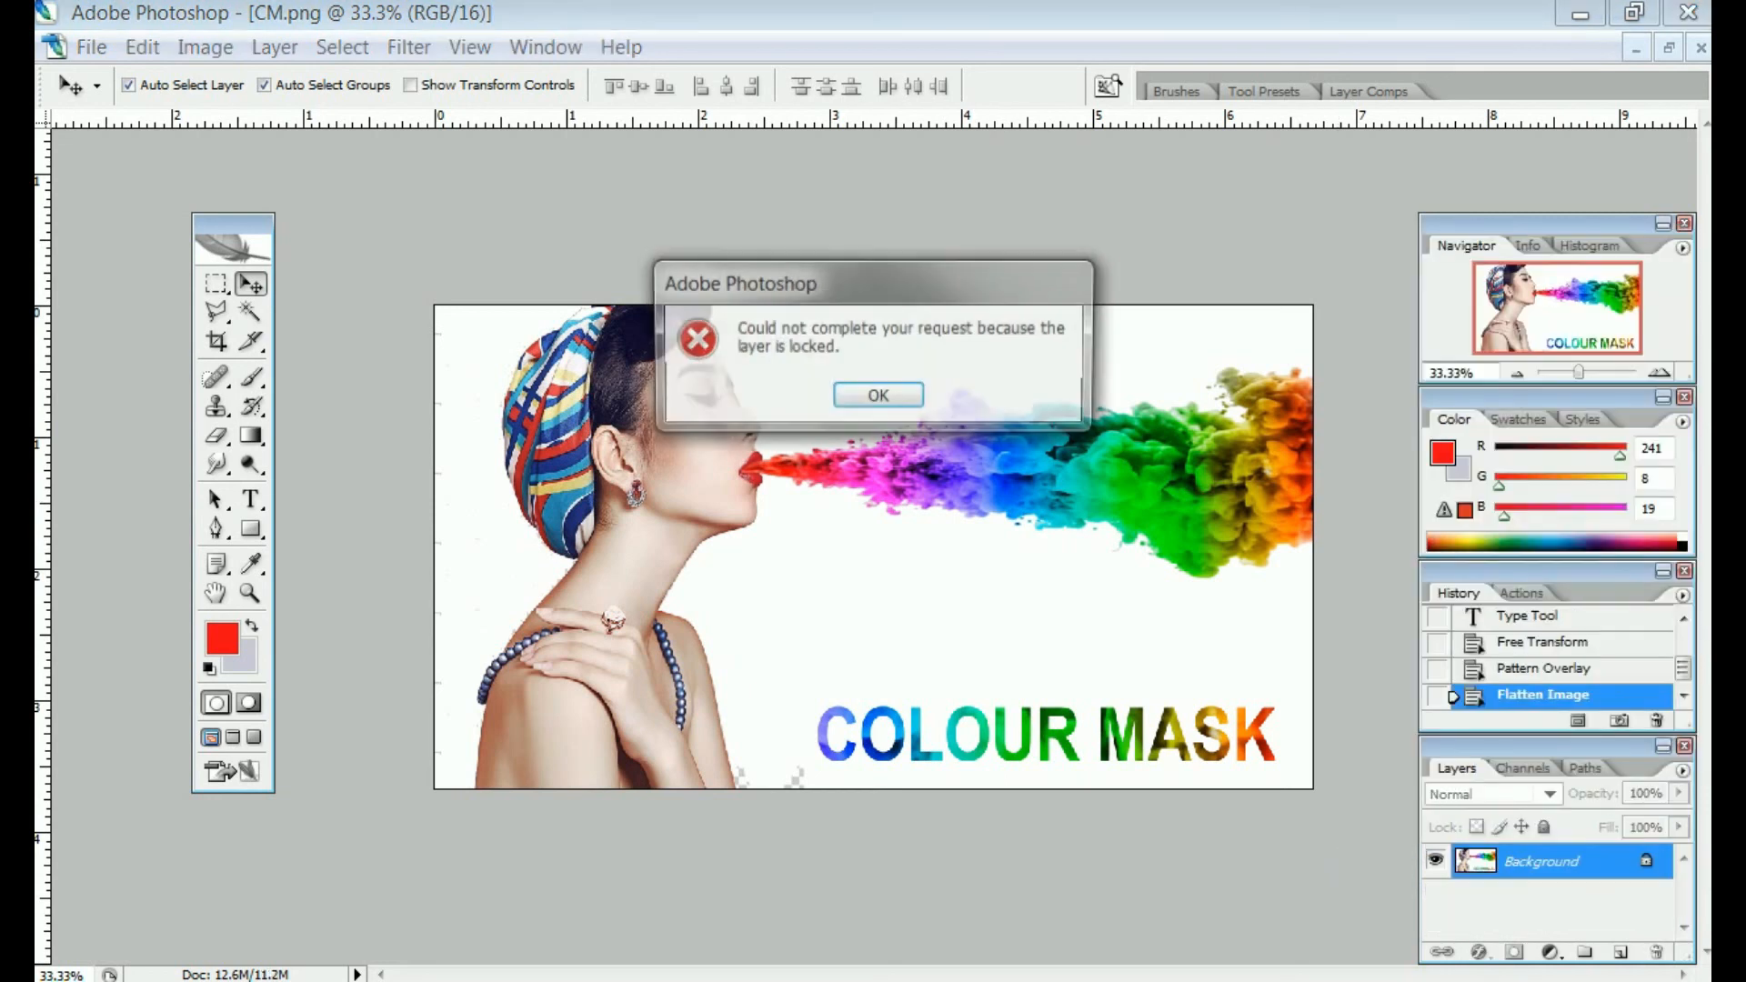
pyautogui.press('Return')
pyautogui.click(996, 478)
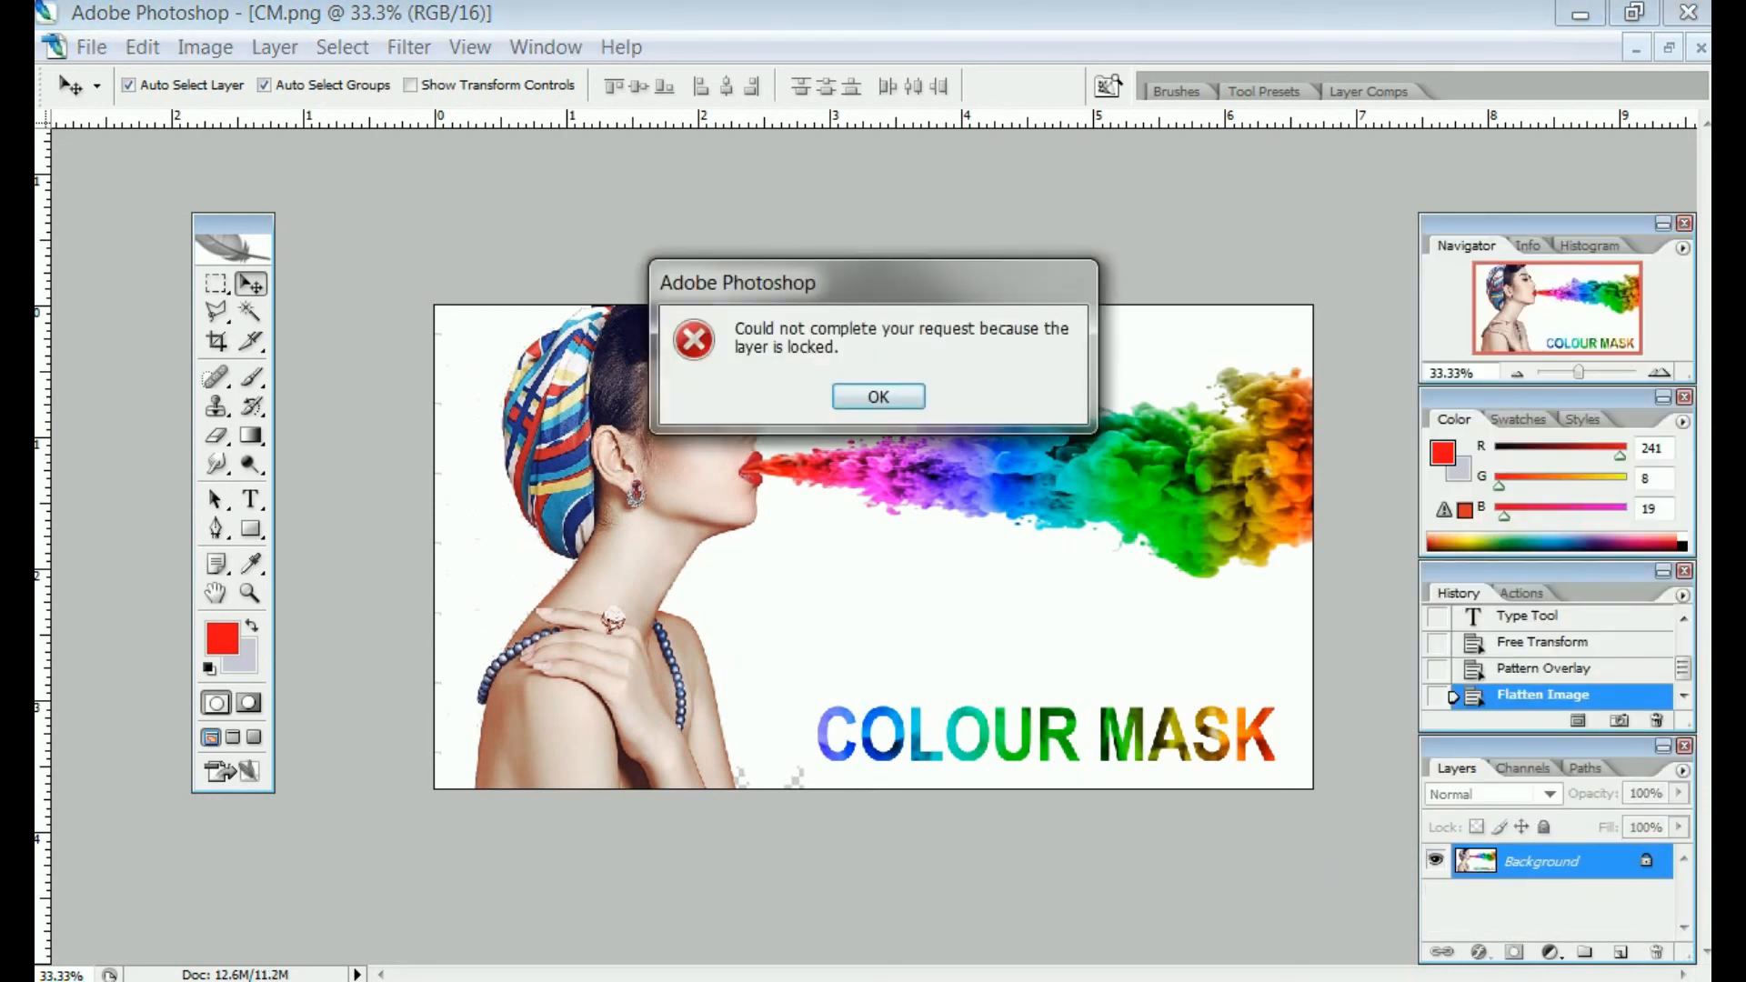
pyautogui.press('Return')
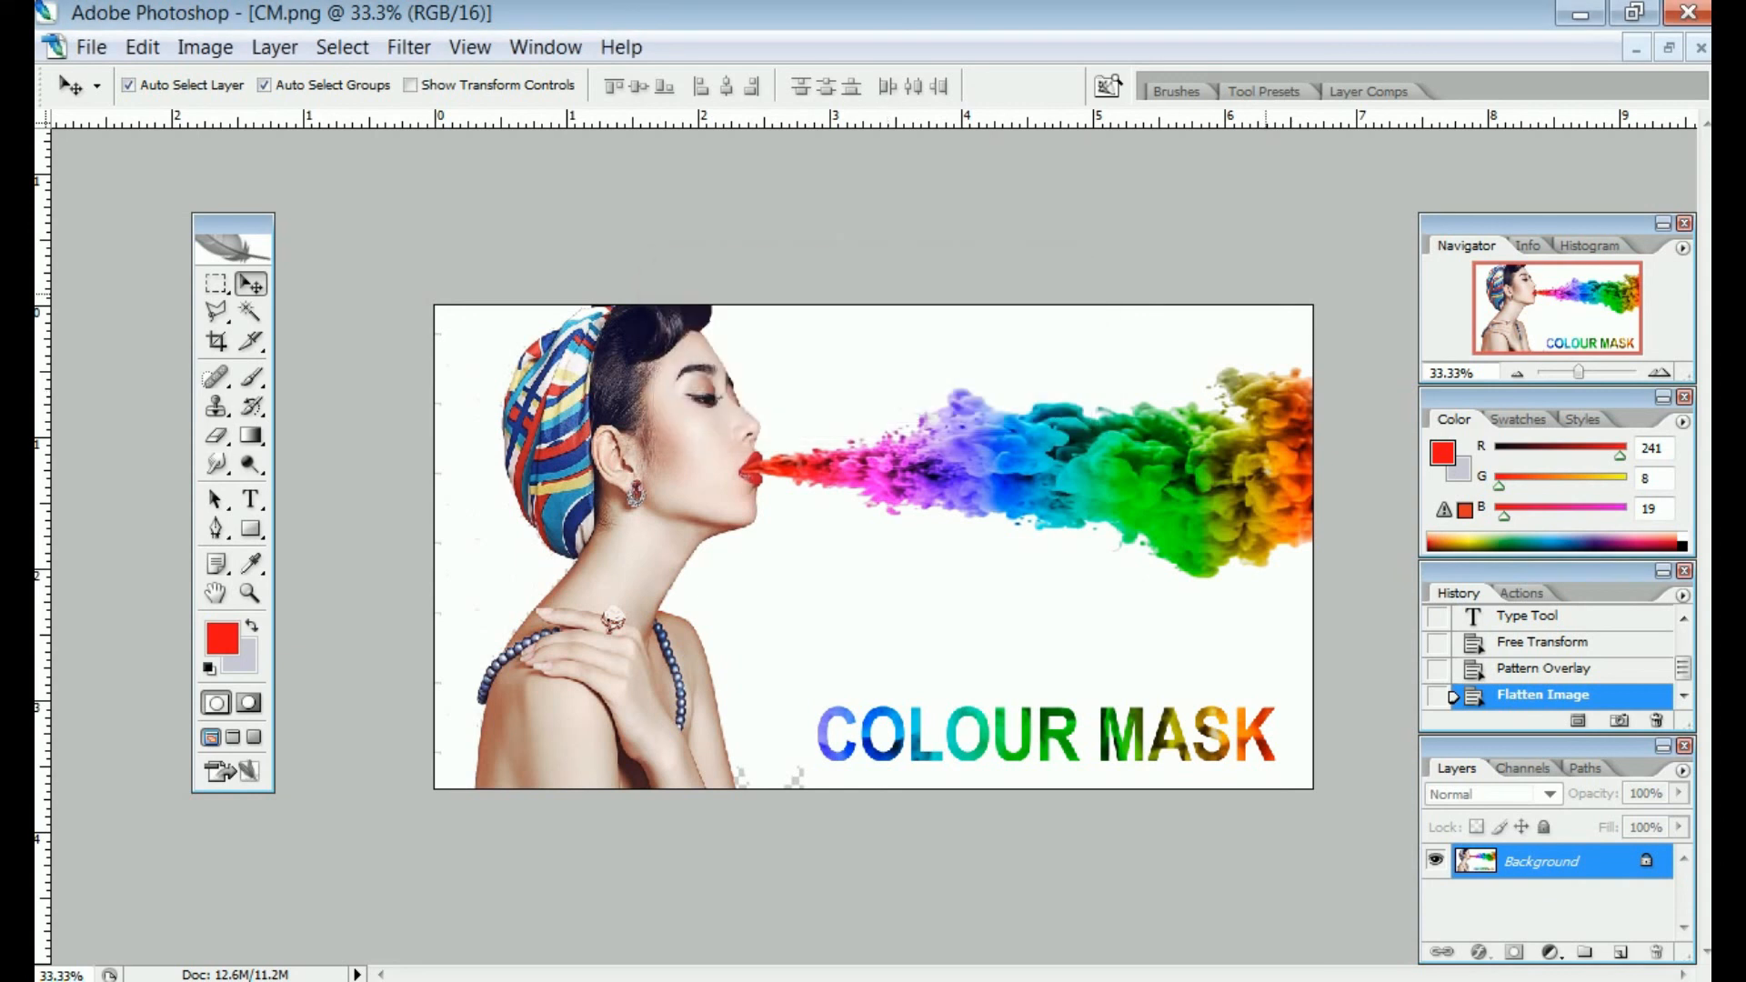
# Test the Eraser with a stroke through the smoke, then undo it
pyautogui.click(216, 436)
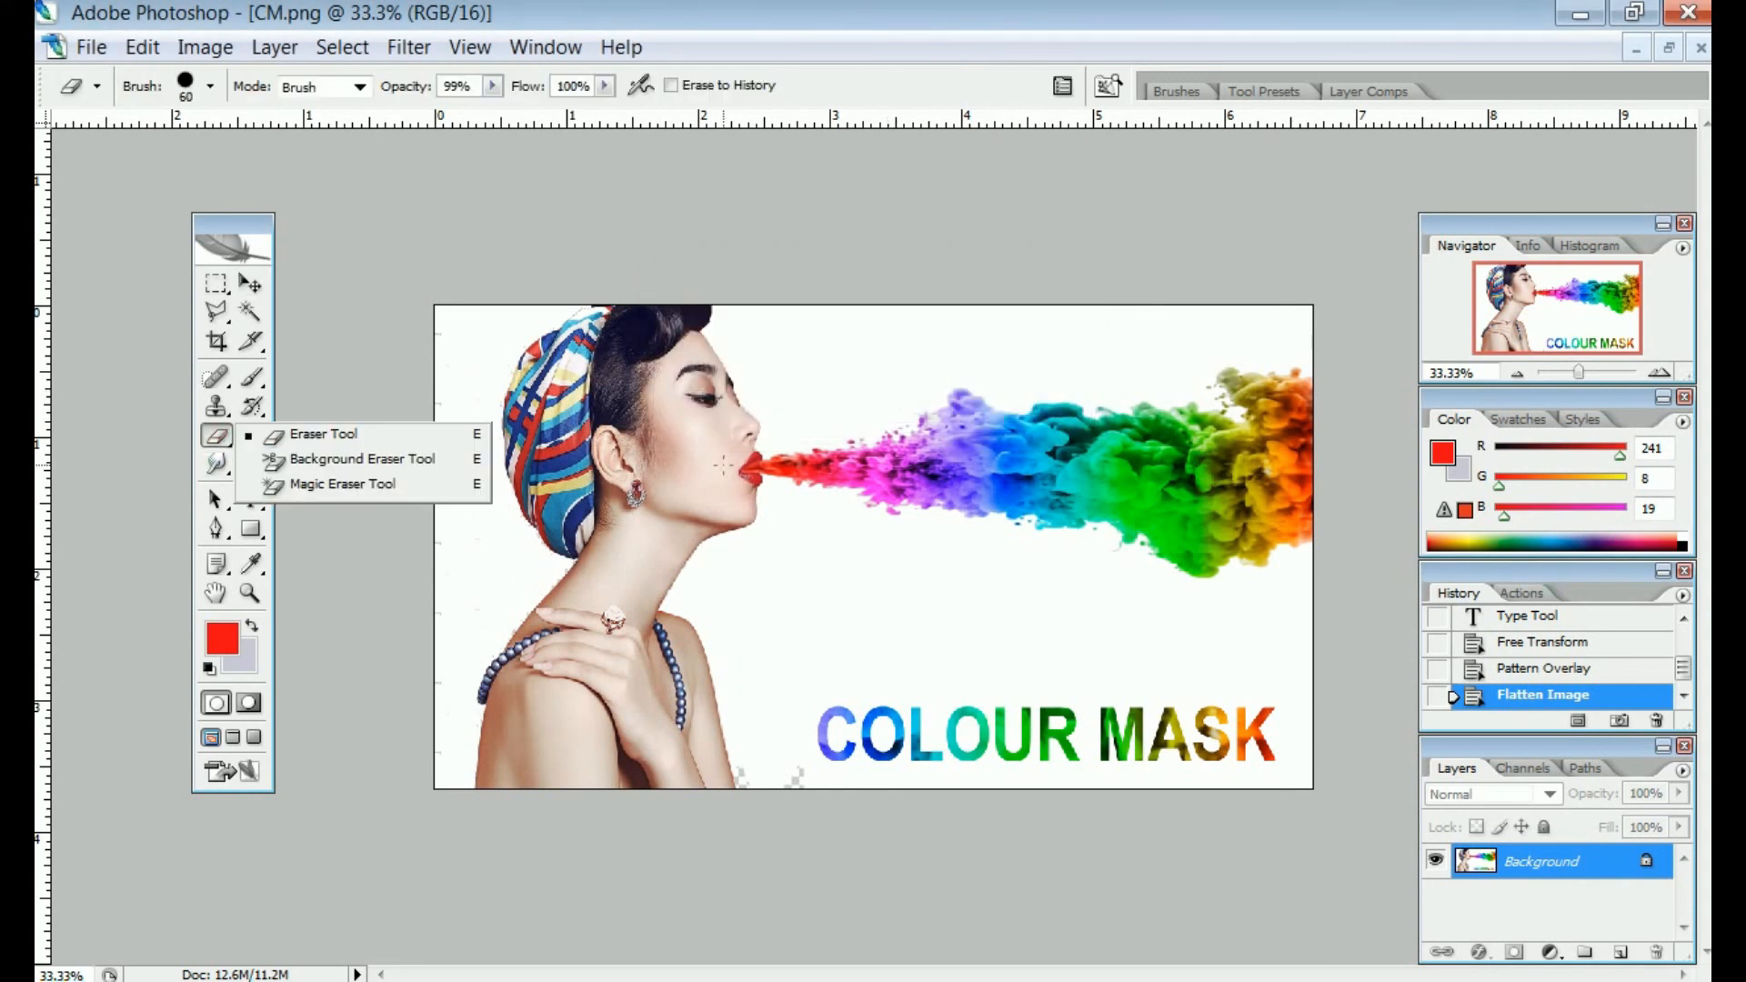
pyautogui.moveTo(741, 445)
pyautogui.mouseDown()
pyautogui.moveTo(764, 486)
pyautogui.moveTo(1402, 412)
pyautogui.moveTo(998, 424)
pyautogui.mouseUp()
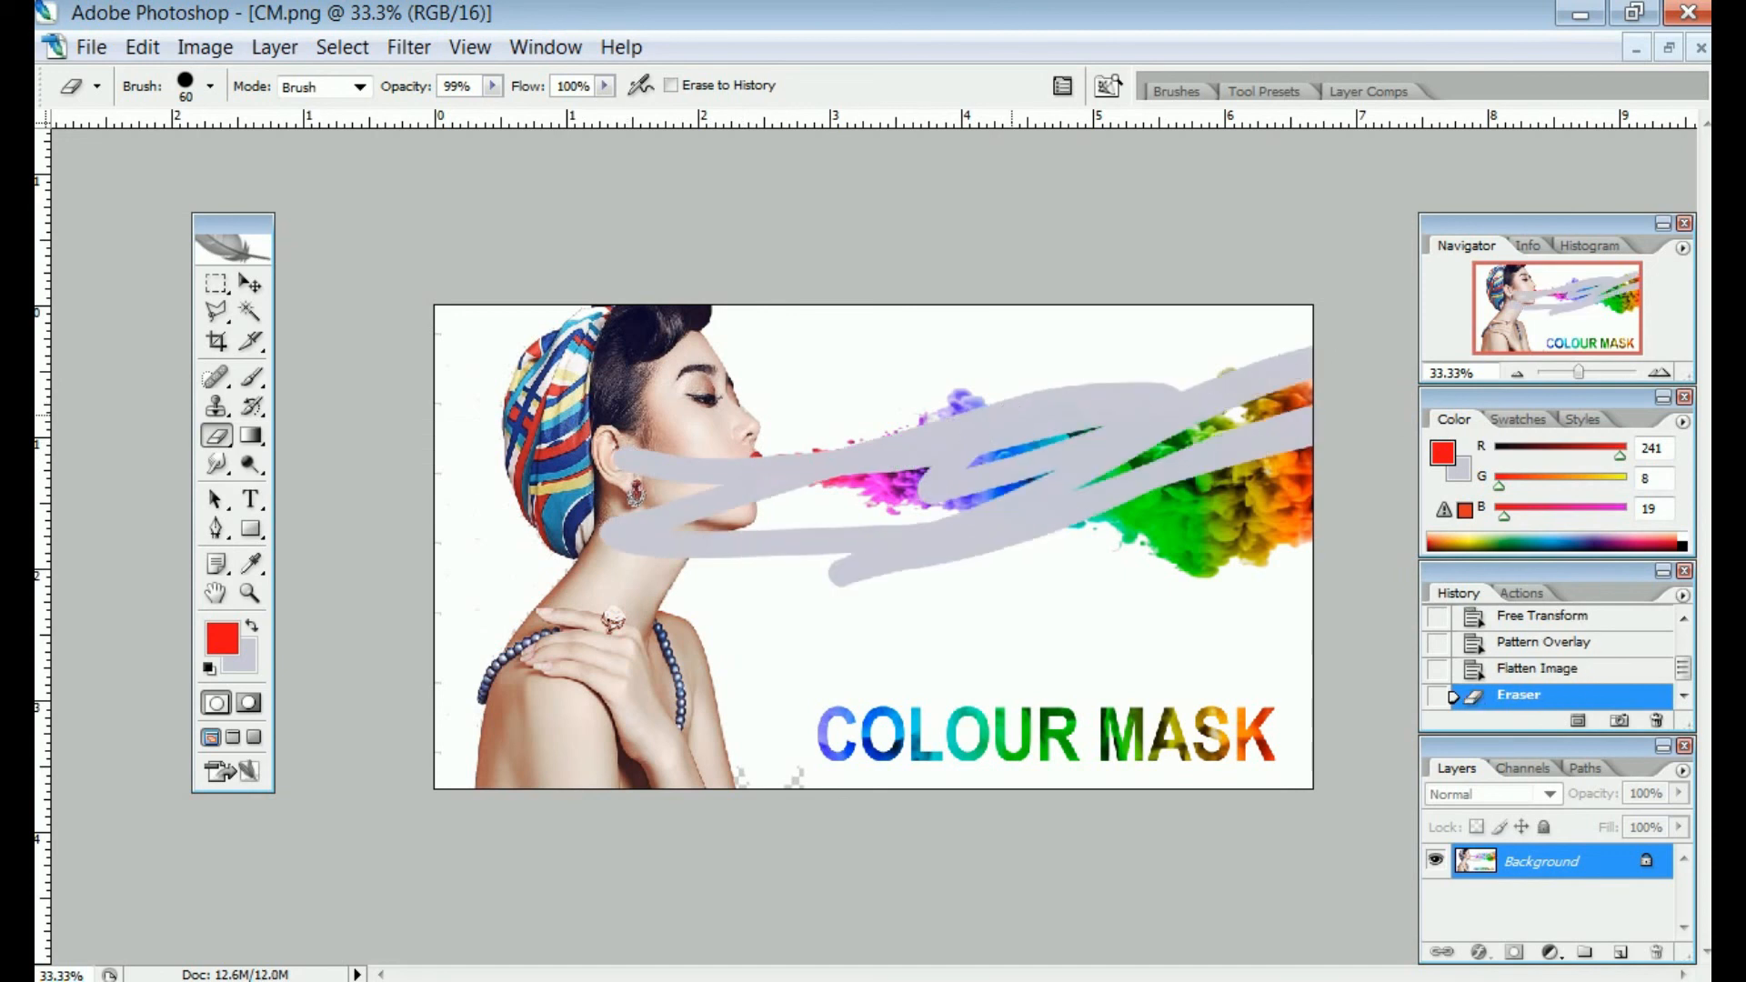
pyautogui.hotkey('ctrl', 'z')
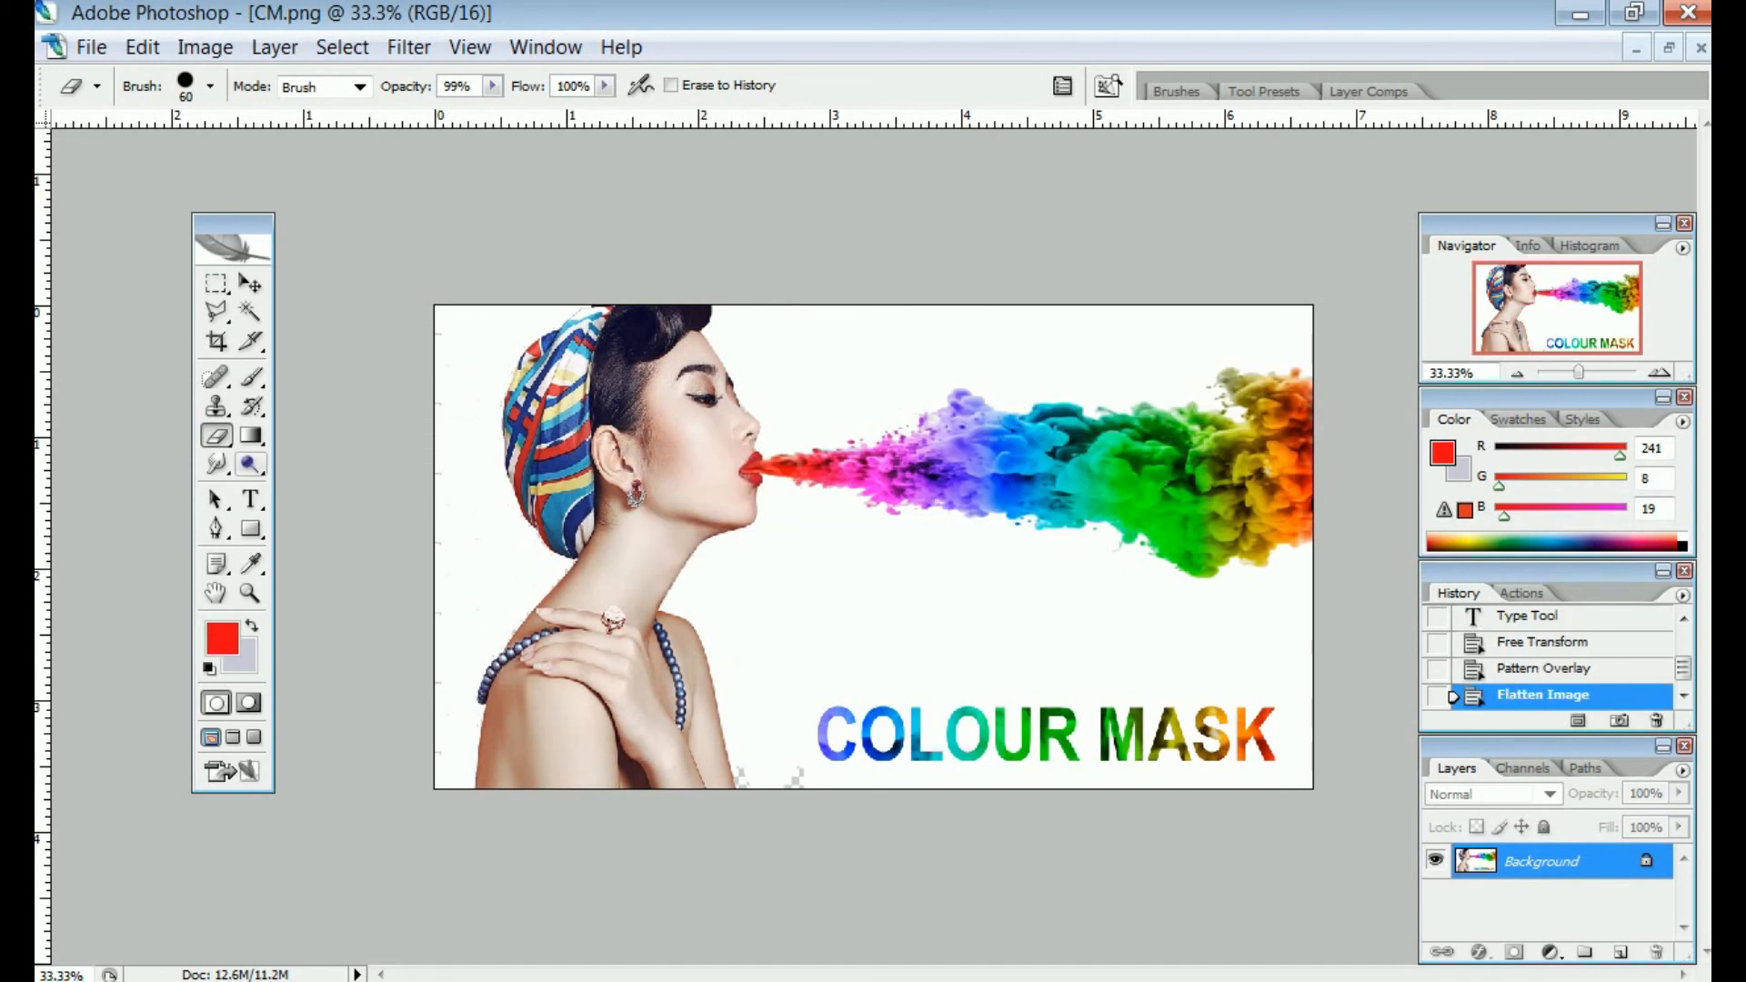
# Test a 300 px eraser across the face and smoke, then revert to the flattened image
pyautogui.press(']')
pyautogui.press(']')
pyautogui.press(']')
pyautogui.press(']')
pyautogui.press(']')
pyautogui.press(']')
pyautogui.press(']')
pyautogui.press(']')
pyautogui.press(']')
pyautogui.click(673, 459)
pyautogui.click(921, 419)
pyautogui.click(1079, 452)
pyautogui.moveTo(1233, 475); pyautogui.dragTo(1166, 578)
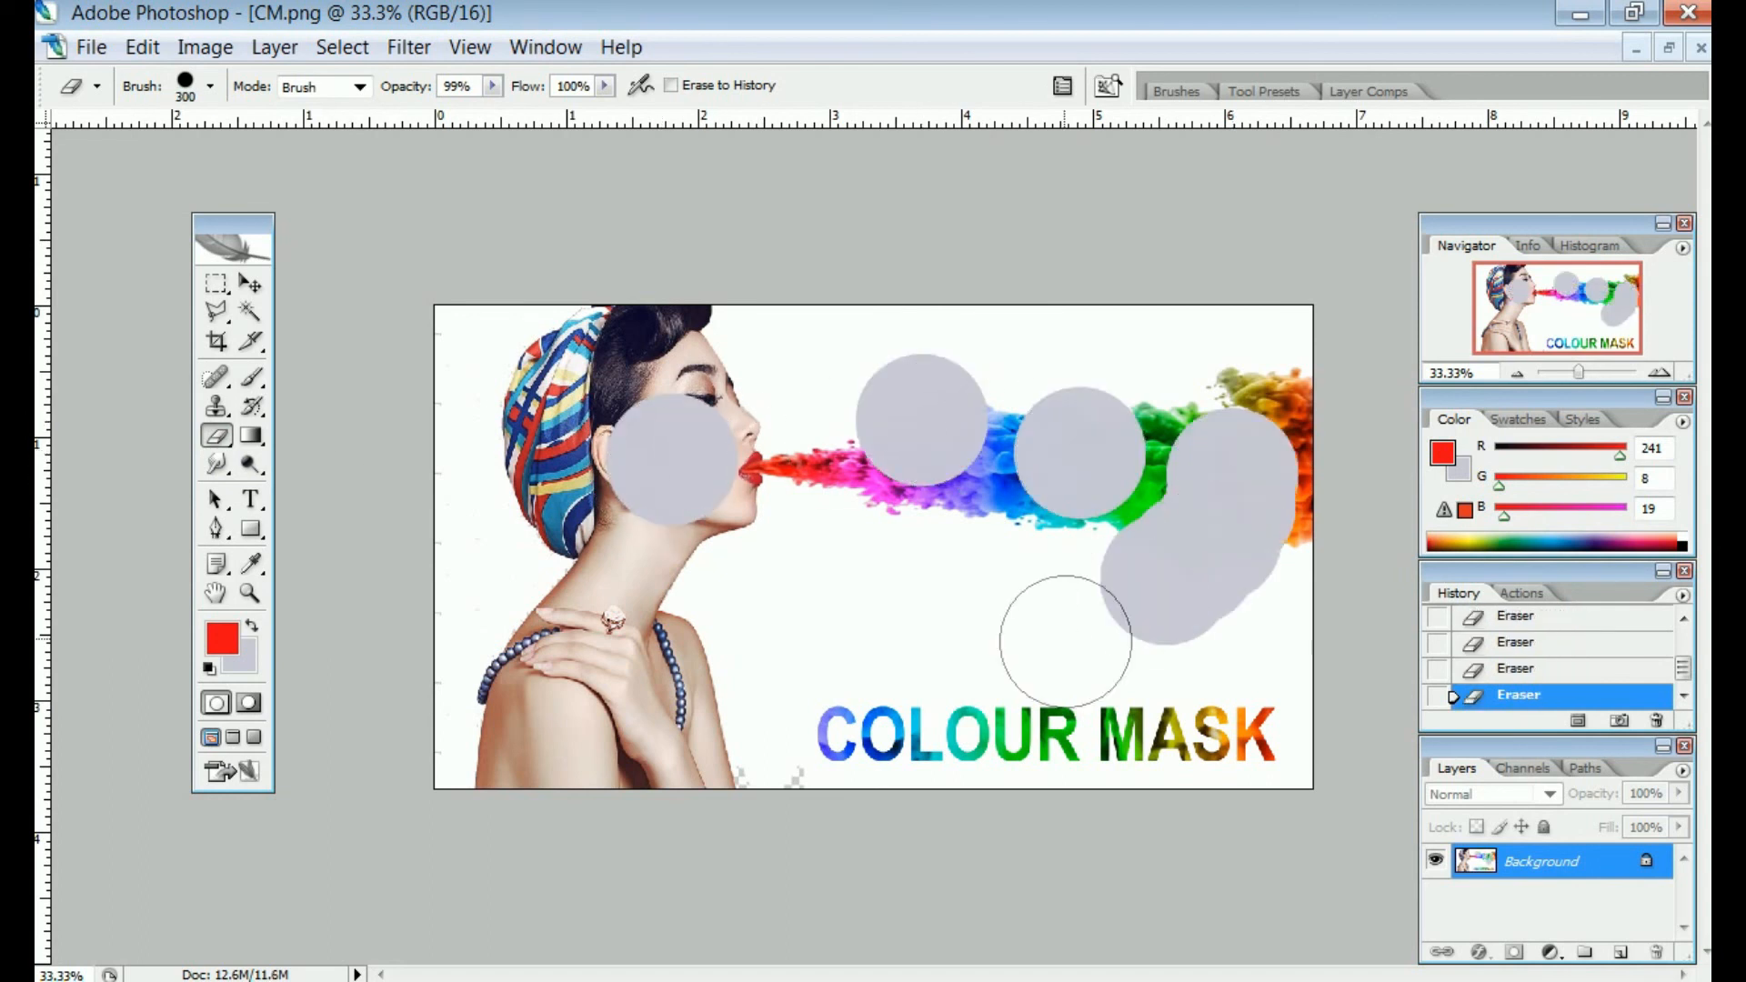
pyautogui.click(1064, 636)
pyautogui.click(907, 649)
pyautogui.click(625, 595)
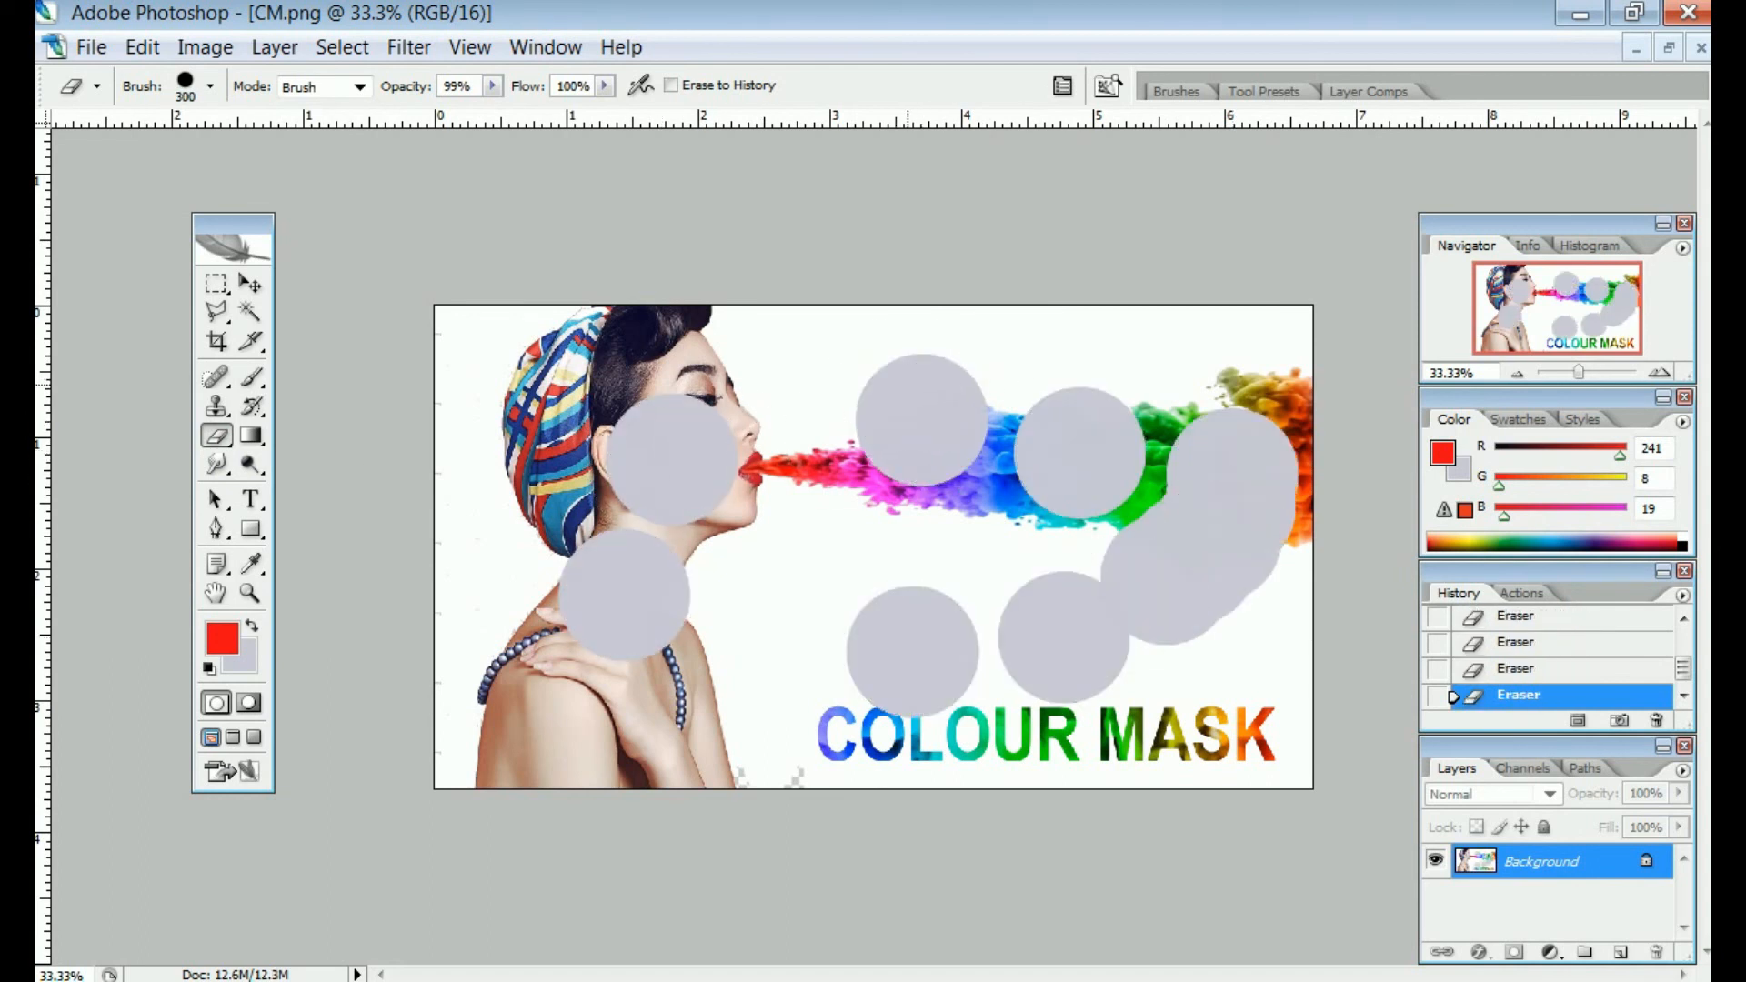
pyautogui.hotkey('ctrl', 'z')
pyautogui.hotkey('ctrl', 'alt', 'z')
pyautogui.hotkey('ctrl', 'alt', 'z')
pyautogui.hotkey('ctrl', 'alt', 'z')
pyautogui.hotkey('ctrl', 'alt', 'z')
pyautogui.hotkey('ctrl', 'alt', 'z')
pyautogui.hotkey('ctrl', 'alt', 'z')
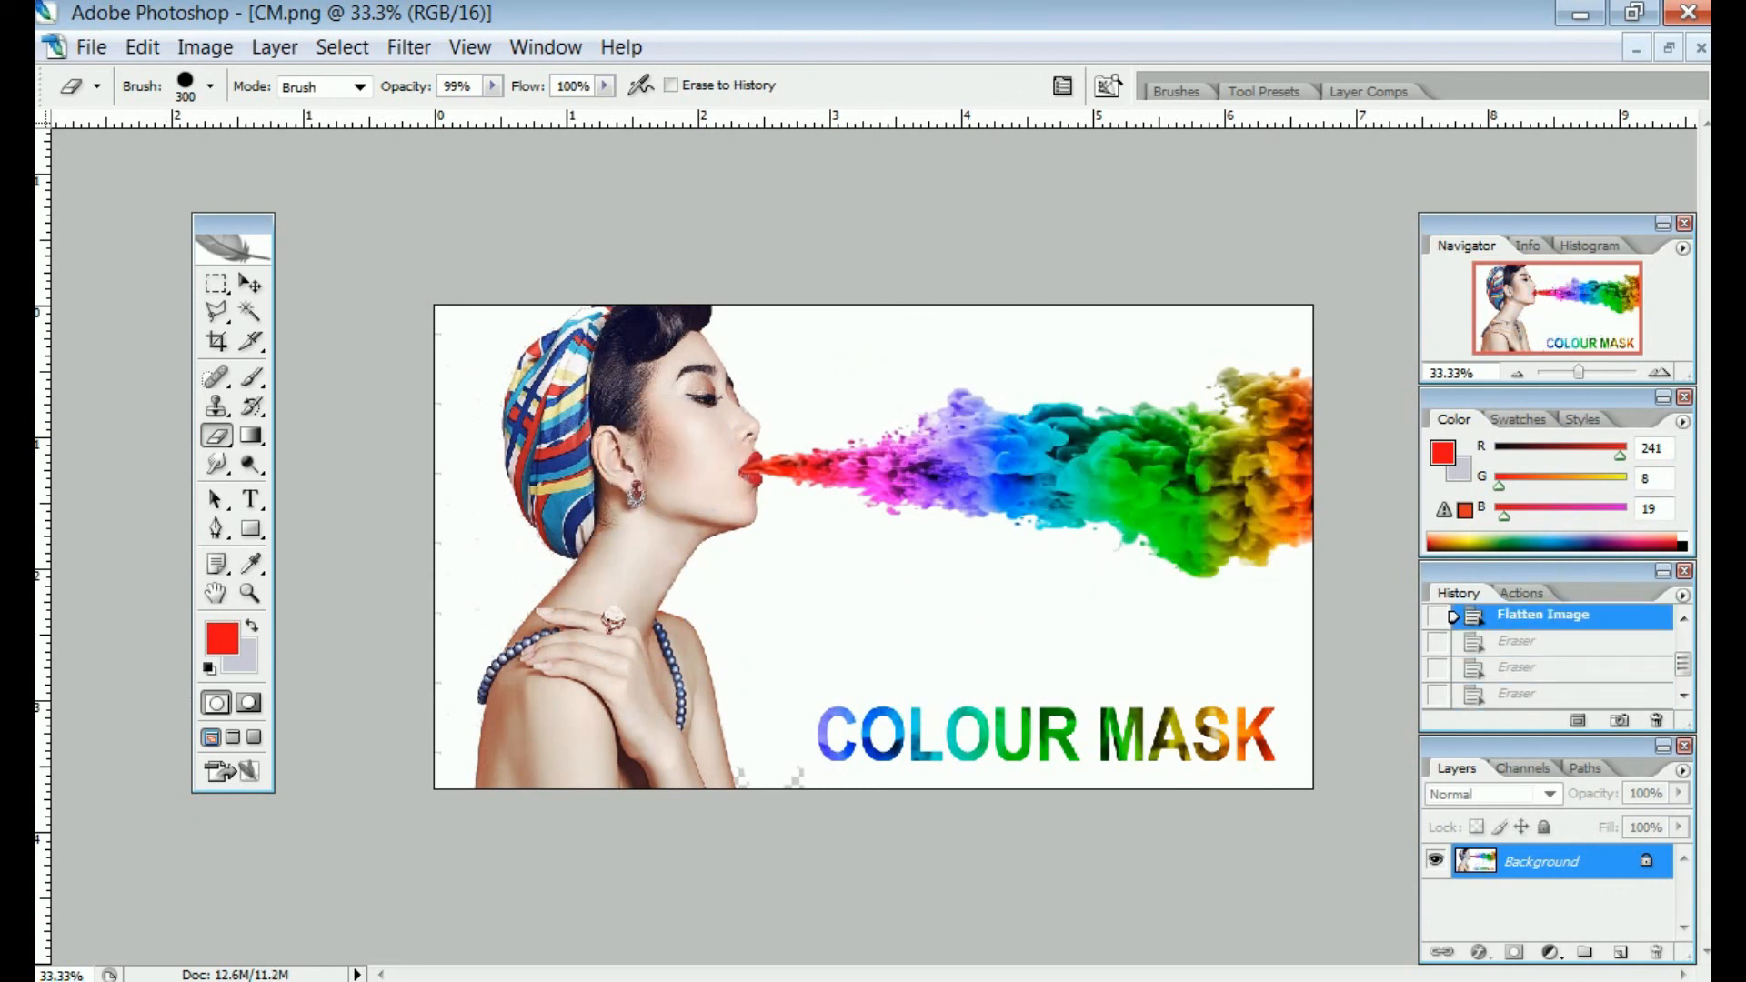
# Sample white as the background colour, test-erase the face, and undo it
pyautogui.click(251, 564)
pyautogui.click(464, 524)
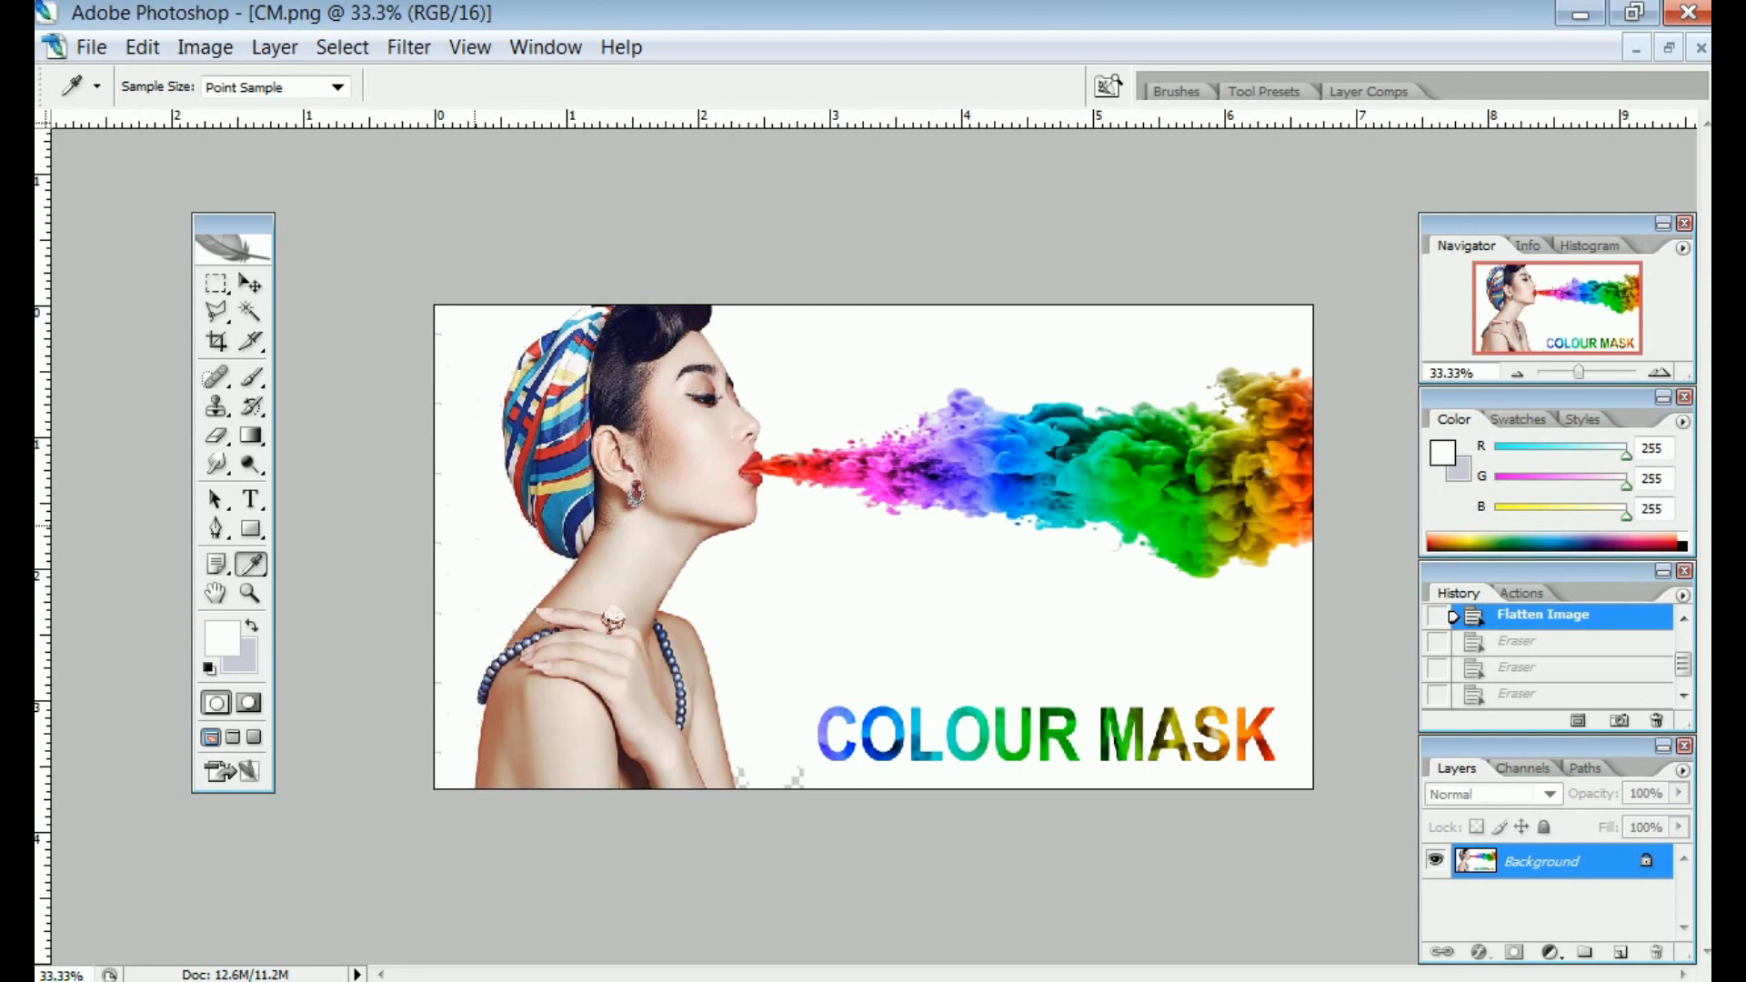
pyautogui.press('x')
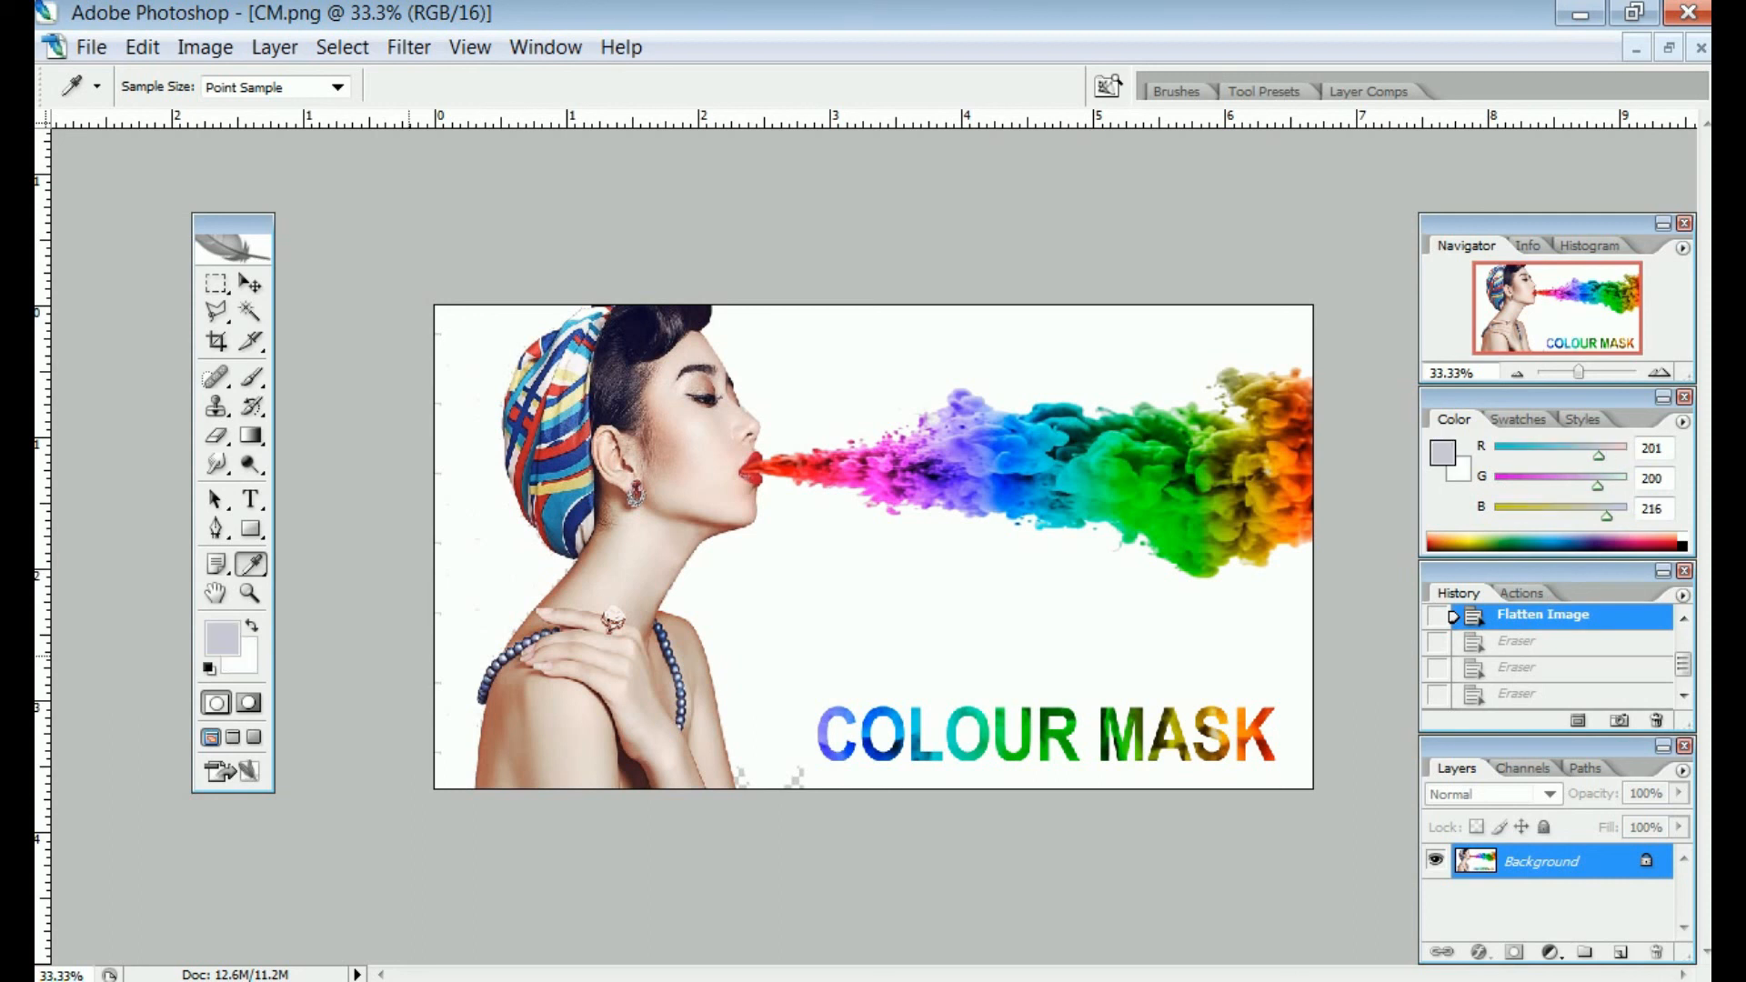
pyautogui.press('e')
pyautogui.moveTo(628, 486)
pyautogui.mouseDown()
pyautogui.moveTo(749, 472)
pyautogui.moveTo(944, 488)
pyautogui.moveTo(771, 497)
pyautogui.moveTo(1032, 353)
pyautogui.moveTo(981, 460)
pyautogui.moveTo(1184, 508)
pyautogui.moveTo(1281, 494)
pyautogui.moveTo(1211, 647)
pyautogui.moveTo(1133, 738)
pyautogui.moveTo(1040, 755)
pyautogui.moveTo(947, 735)
pyautogui.moveTo(865, 678)
pyautogui.moveTo(779, 378)
pyautogui.moveTo(501, 399)
pyautogui.moveTo(667, 349)
pyautogui.moveTo(470, 515)
pyautogui.moveTo(674, 561)
pyautogui.moveTo(718, 692)
pyautogui.moveTo(601, 754)
pyautogui.moveTo(413, 681)
pyautogui.moveTo(594, 450)
pyautogui.moveTo(439, 668)
pyautogui.moveTo(504, 729)
pyautogui.moveTo(683, 792)
pyautogui.moveTo(738, 716)
pyautogui.mouseUp()
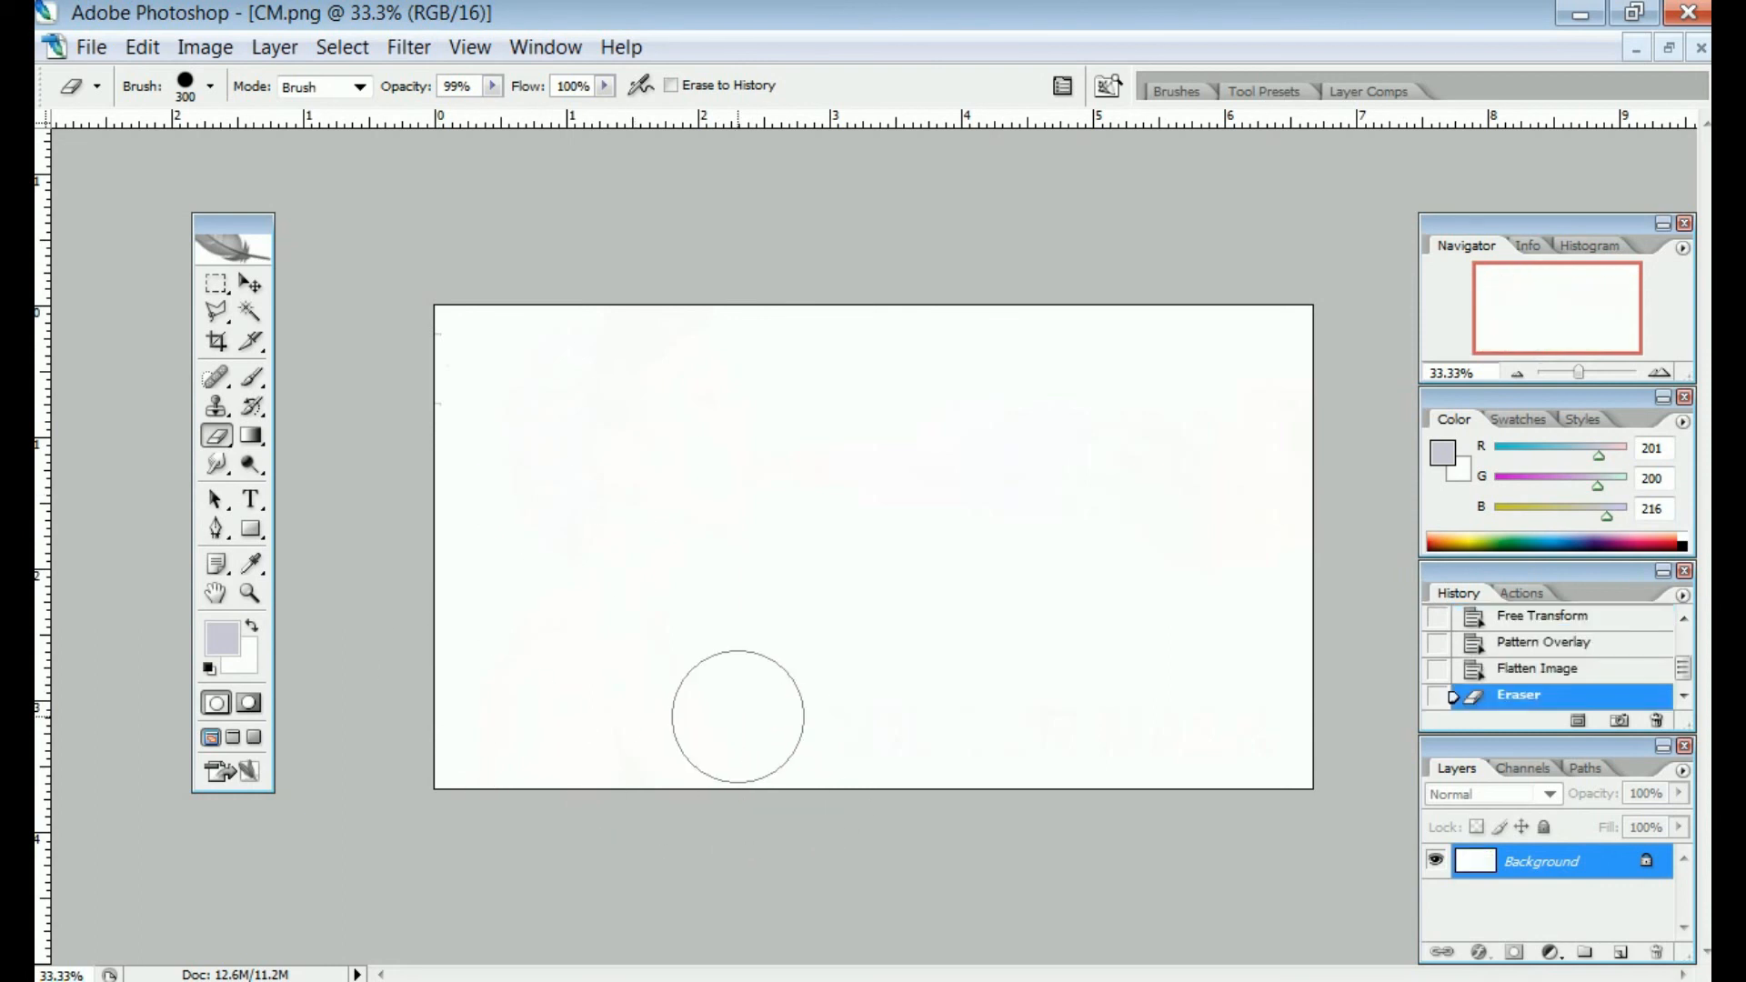
pyautogui.hotkey('ctrl', 'z')
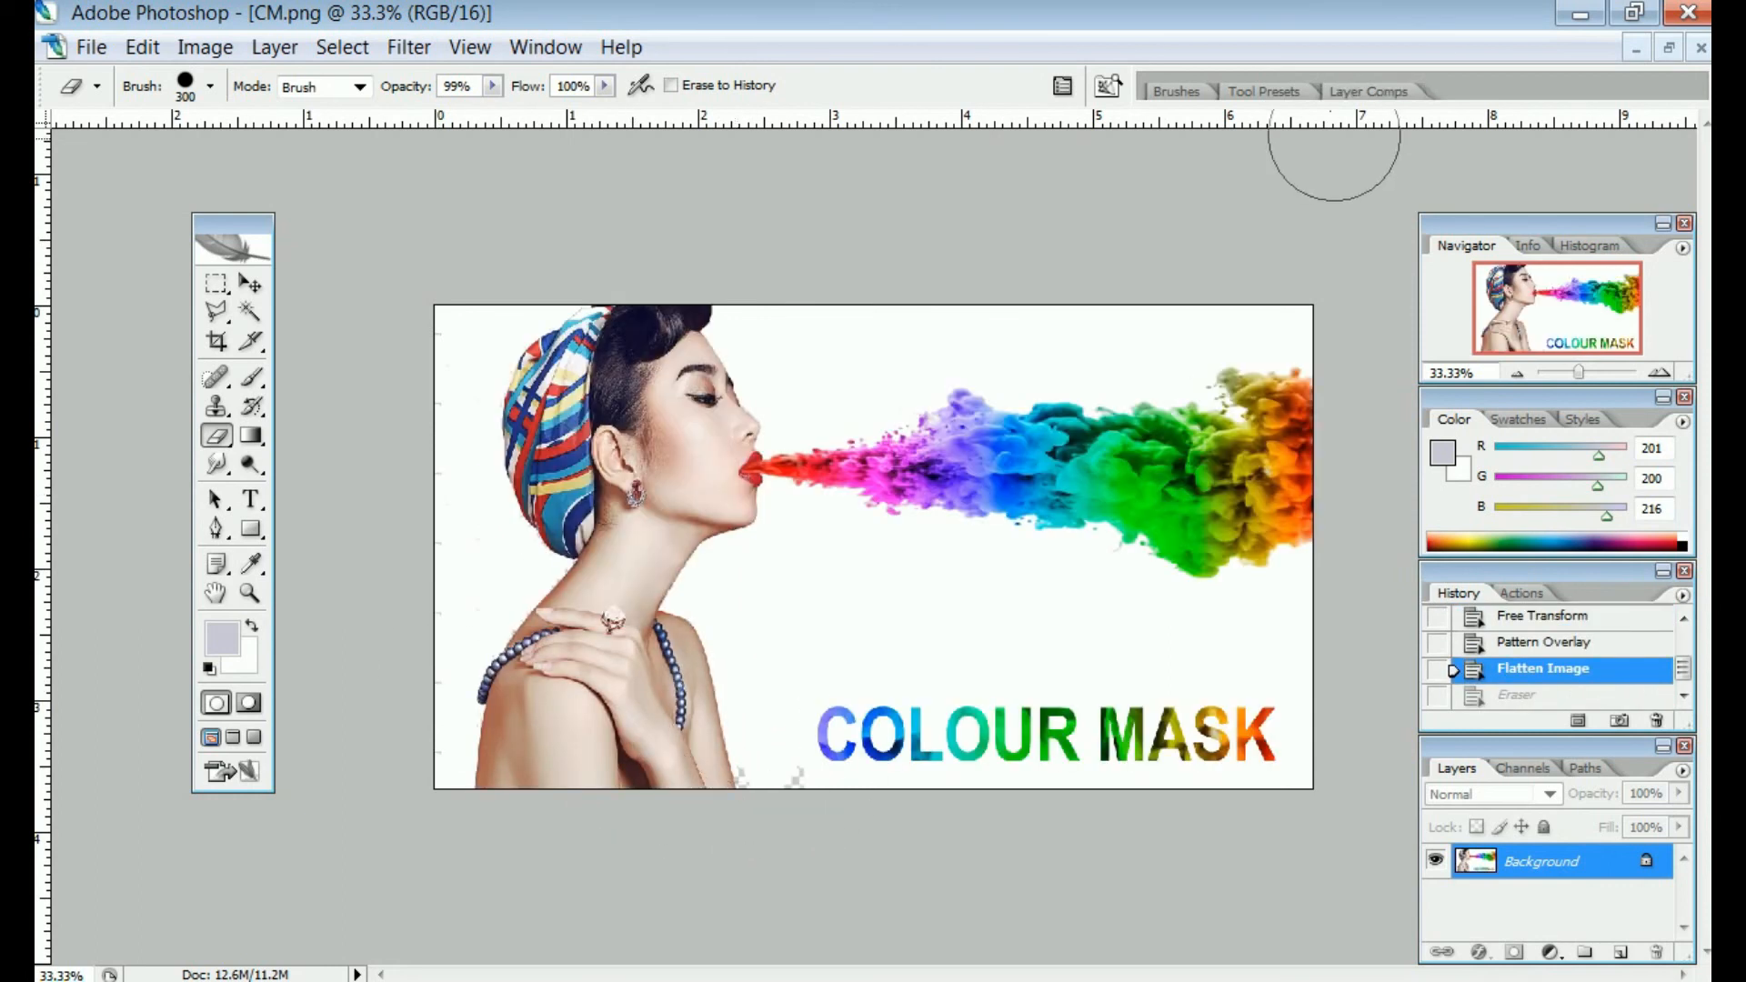